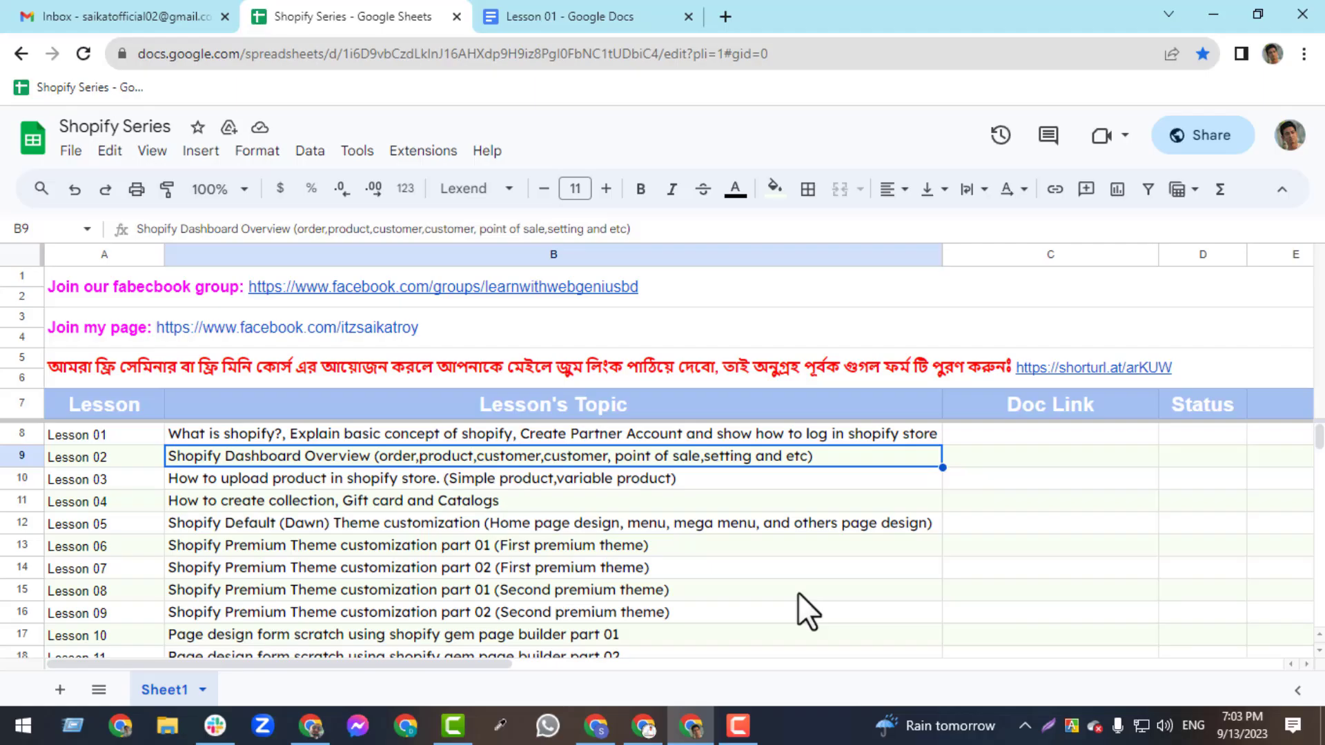
# Select the Join my page row and Lesson 01's topic cell B8 in the Shopify Series sheet.
pyautogui.moveTo(587, 275)
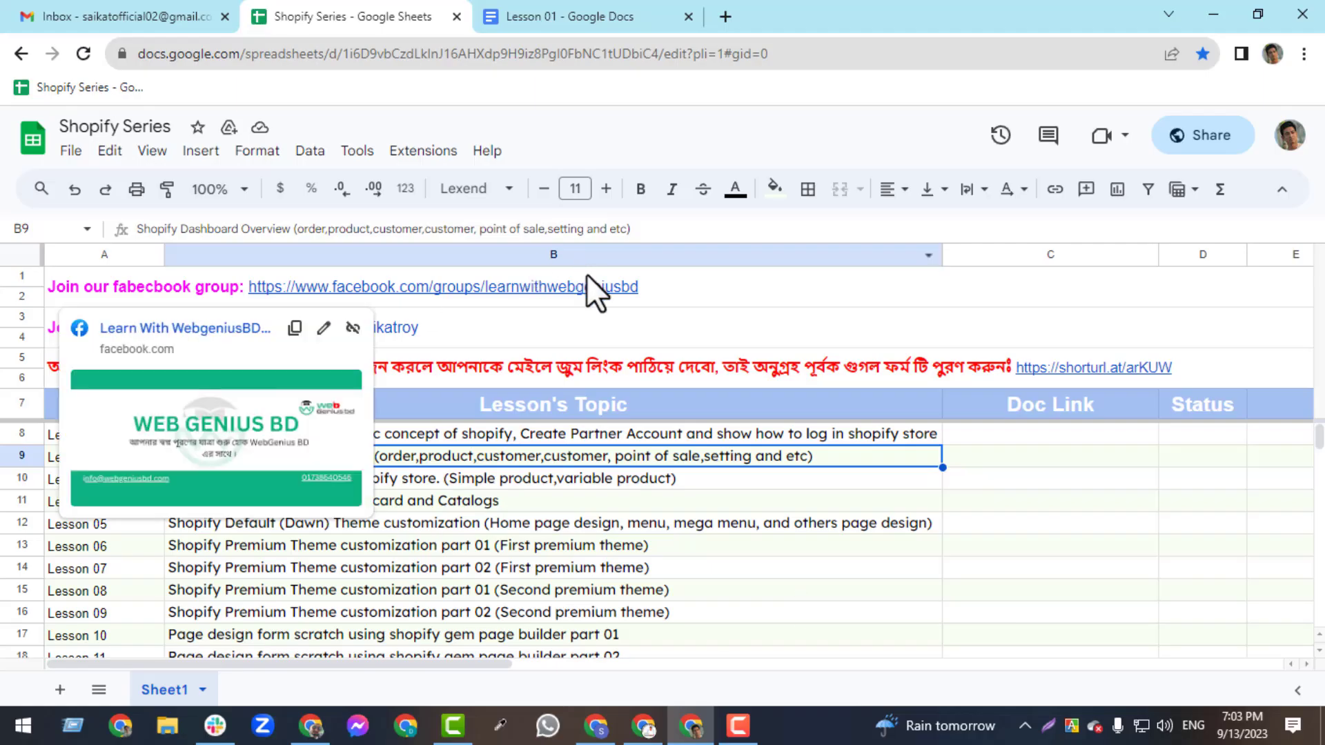
pyautogui.click(723, 326)
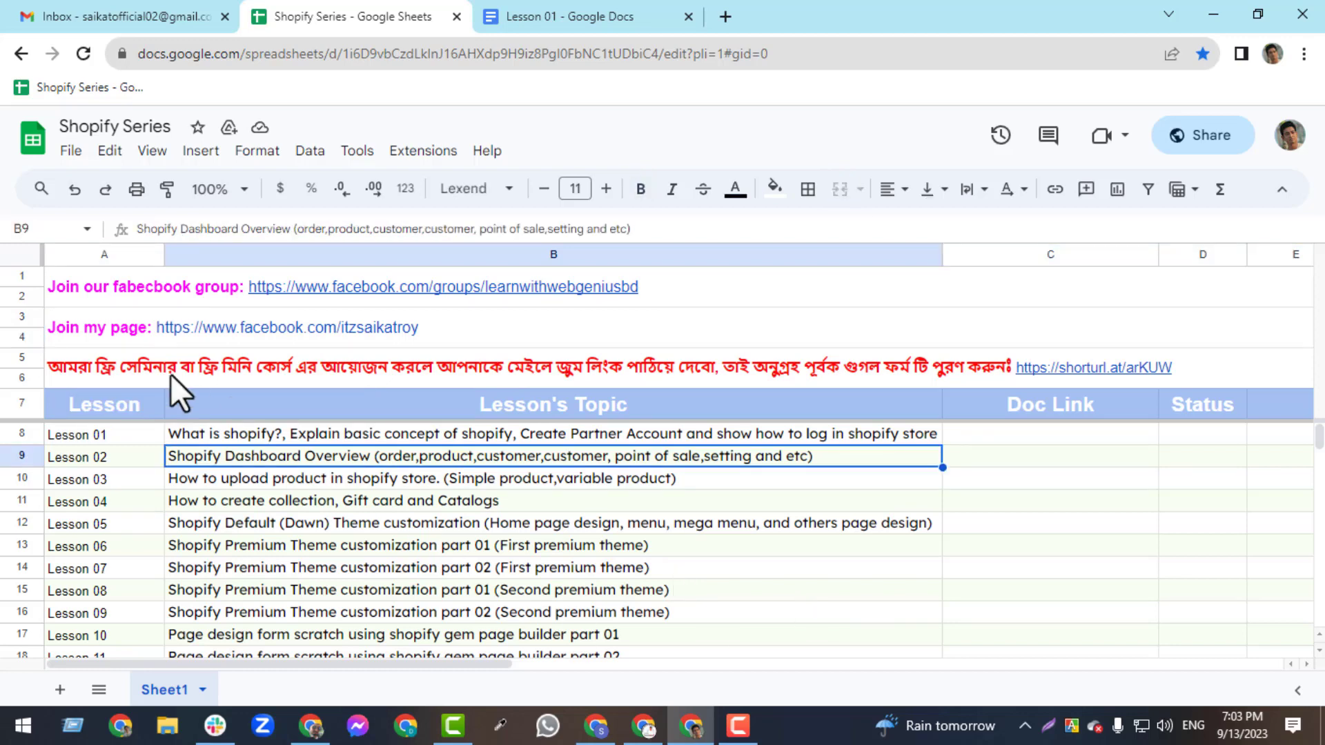
pyautogui.moveTo(587, 275)
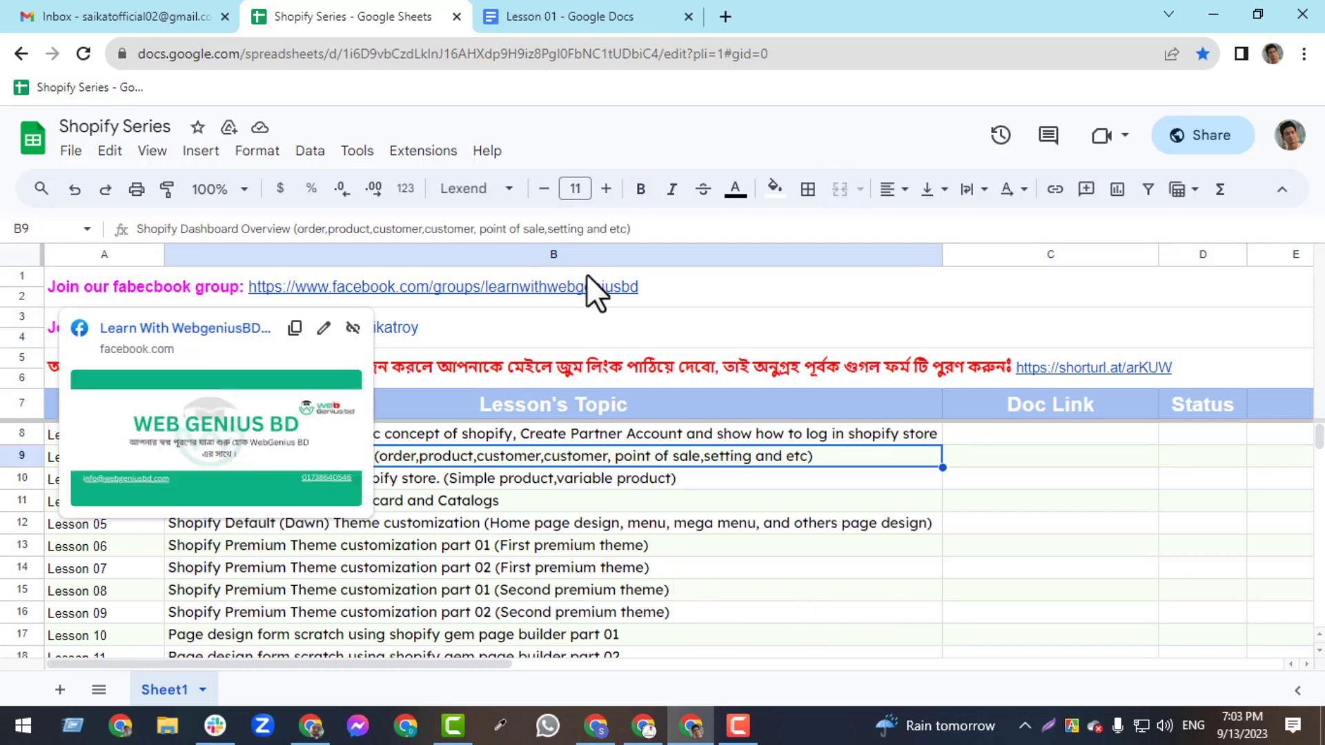
pyautogui.click(723, 326)
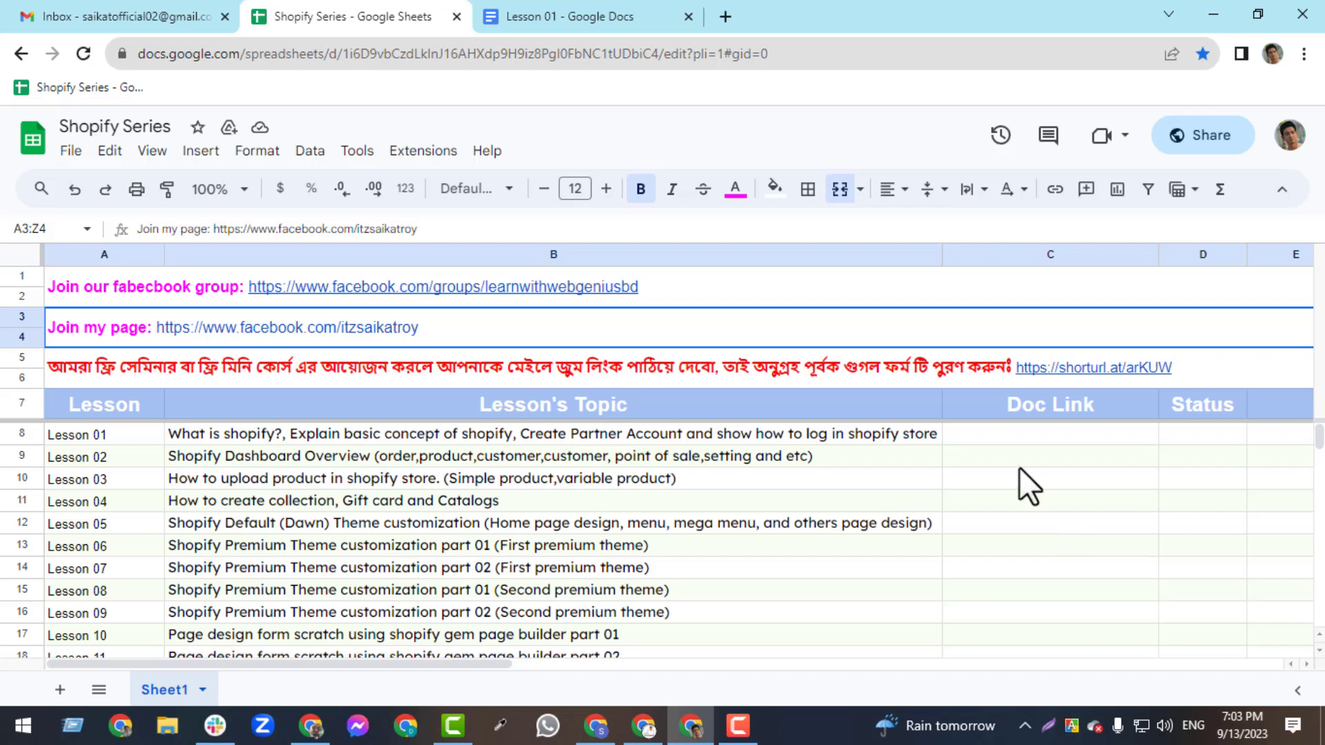
pyautogui.click(218, 443)
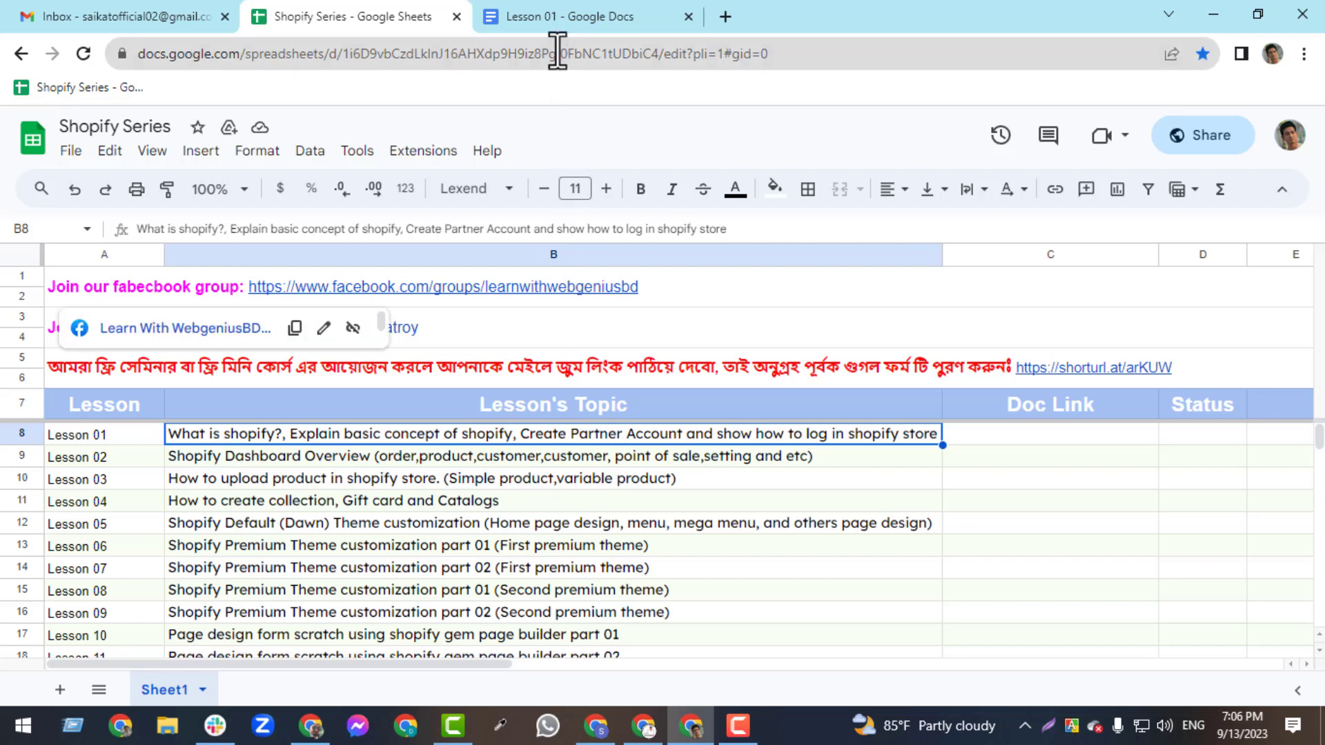
# Compare the Lesson 01 document with its empty Doc Link cell C8 in the spreadsheet.
pyautogui.click(552, 25)
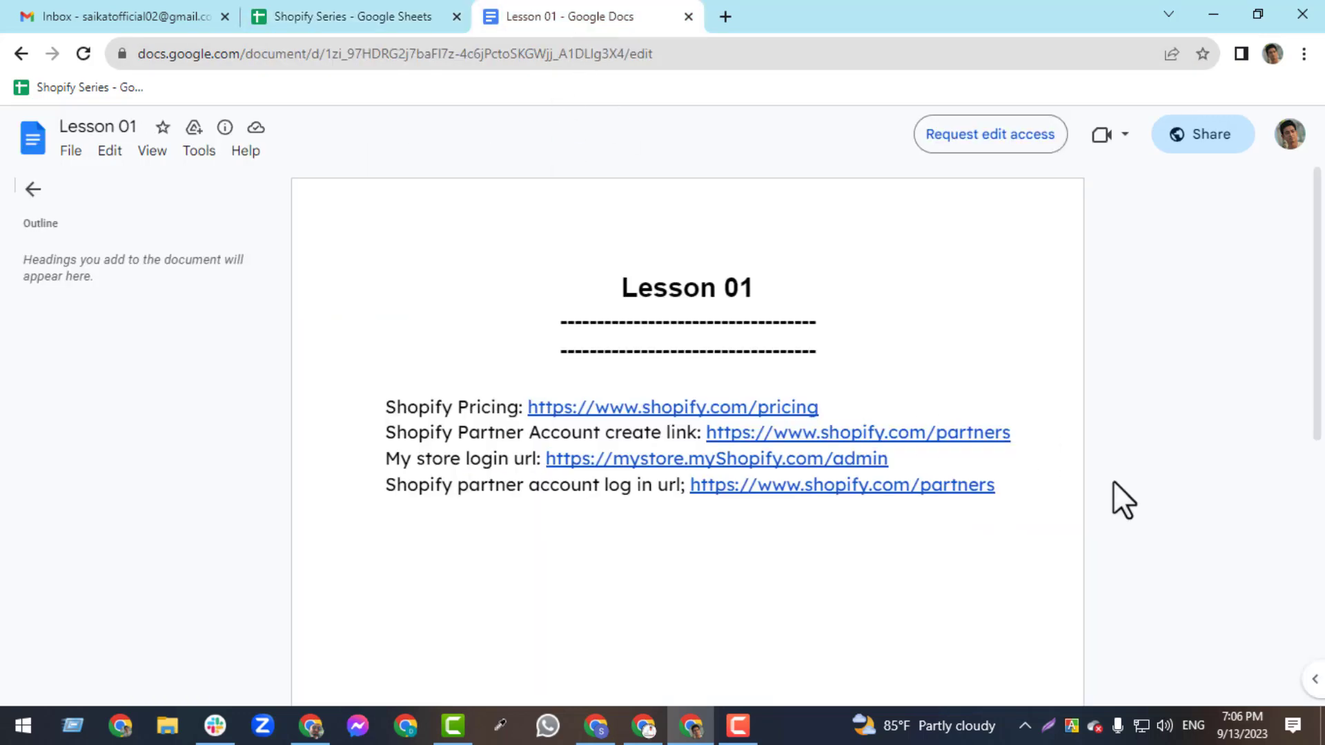
pyautogui.click(289, 18)
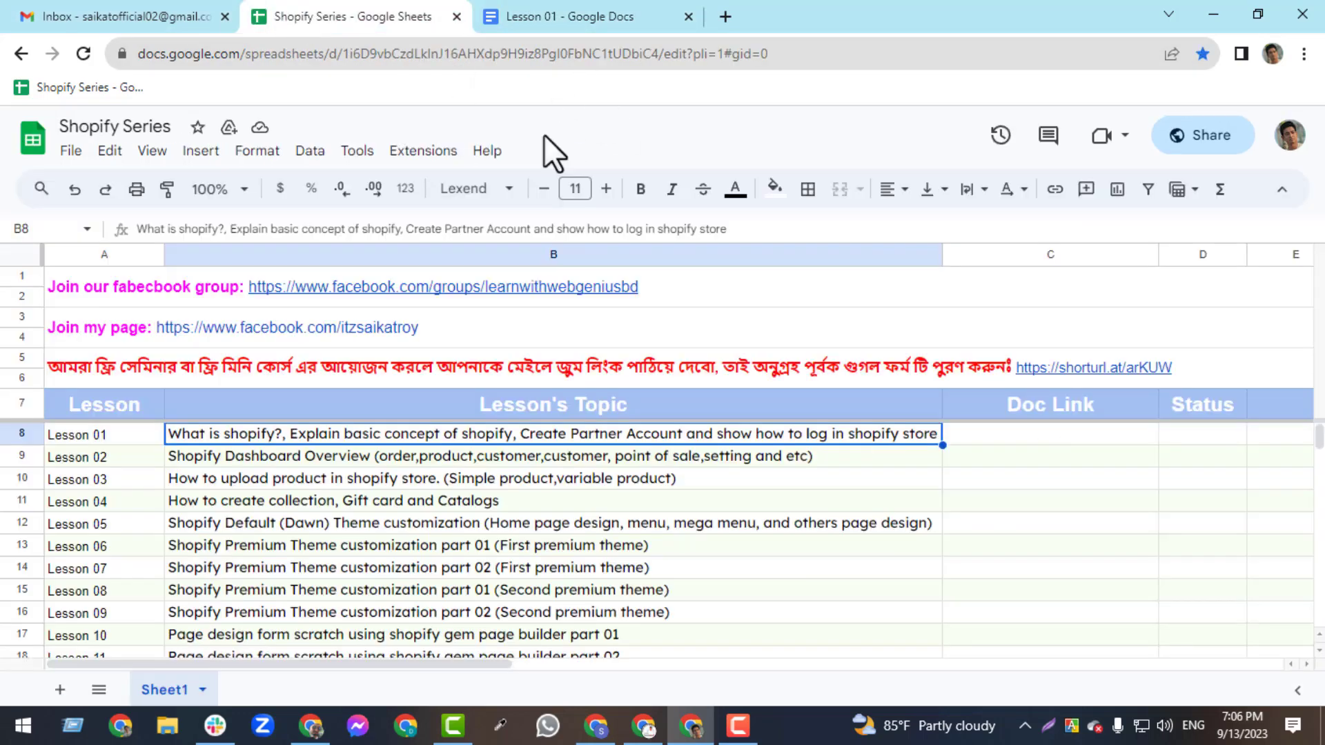
pyautogui.click(1027, 441)
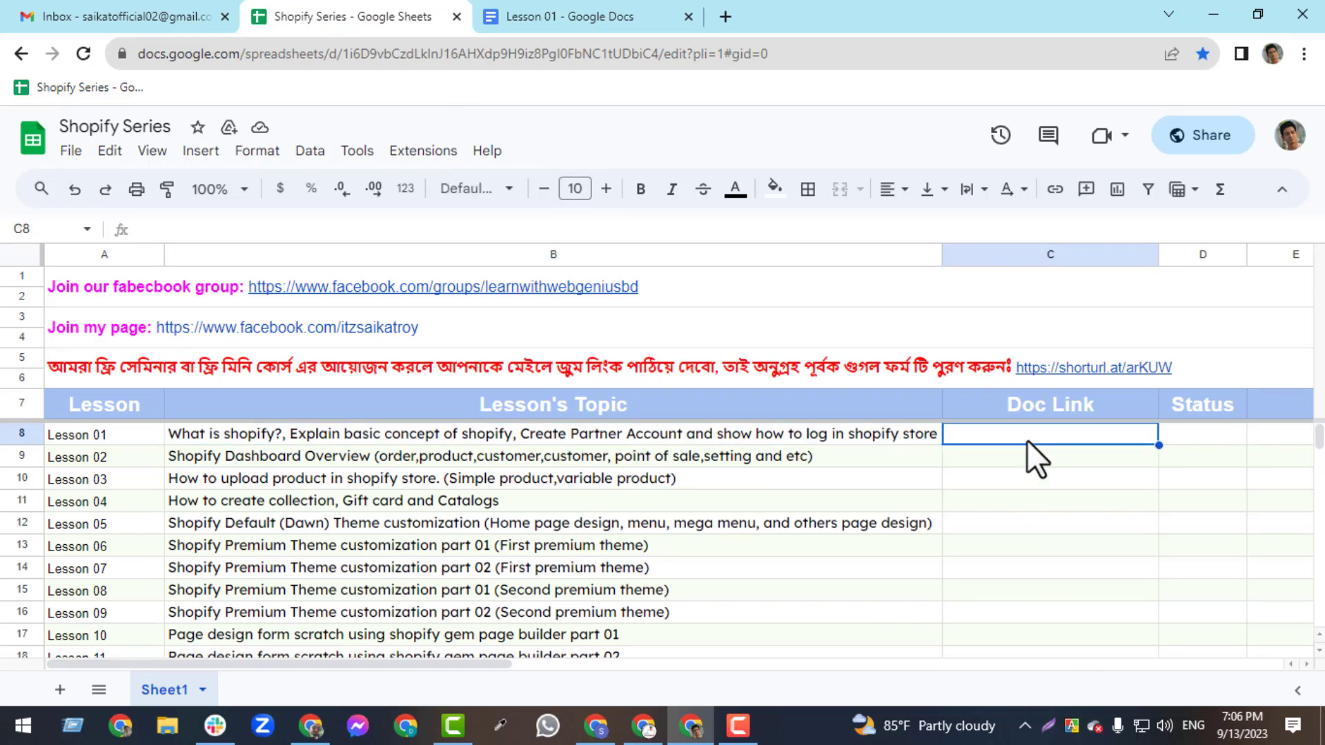
# Open the Shopify Pricing link from the Lesson 01 document in a new tab.
pyautogui.click(609, 3)
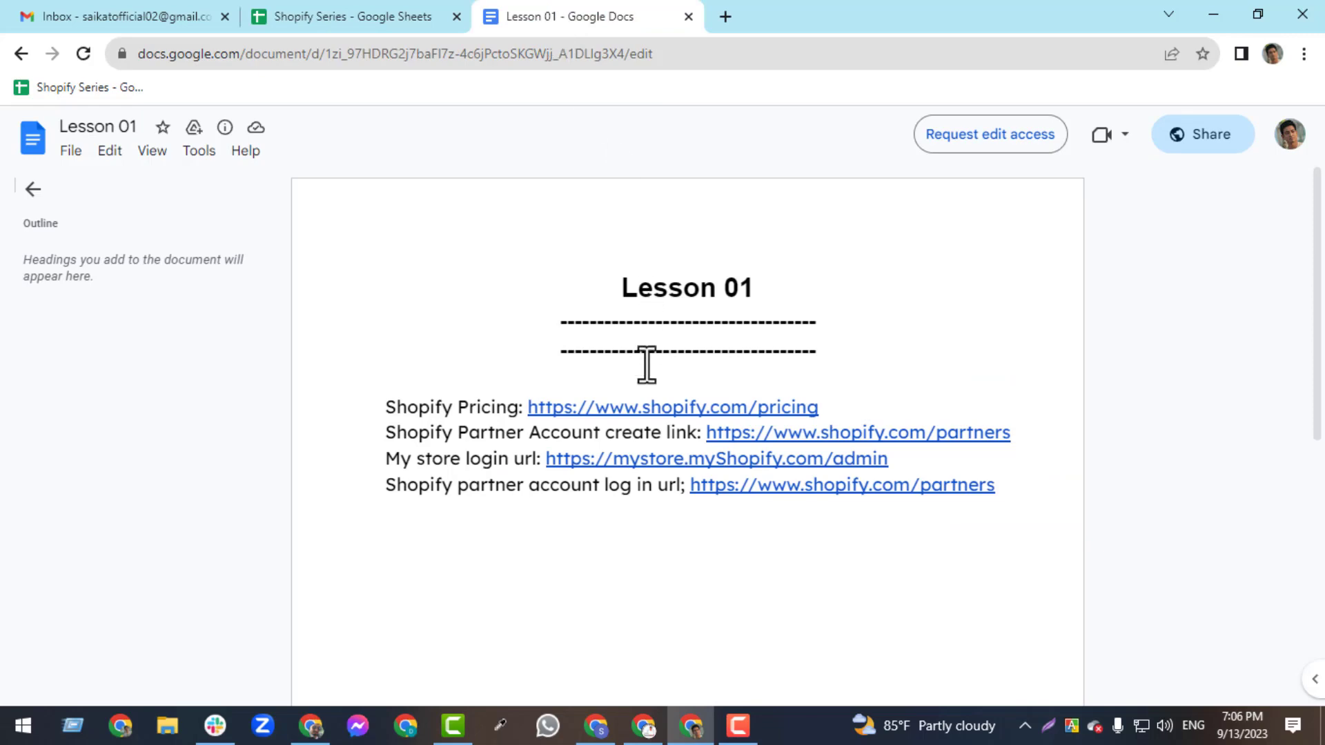
pyautogui.click(649, 414)
pyautogui.click(678, 438)
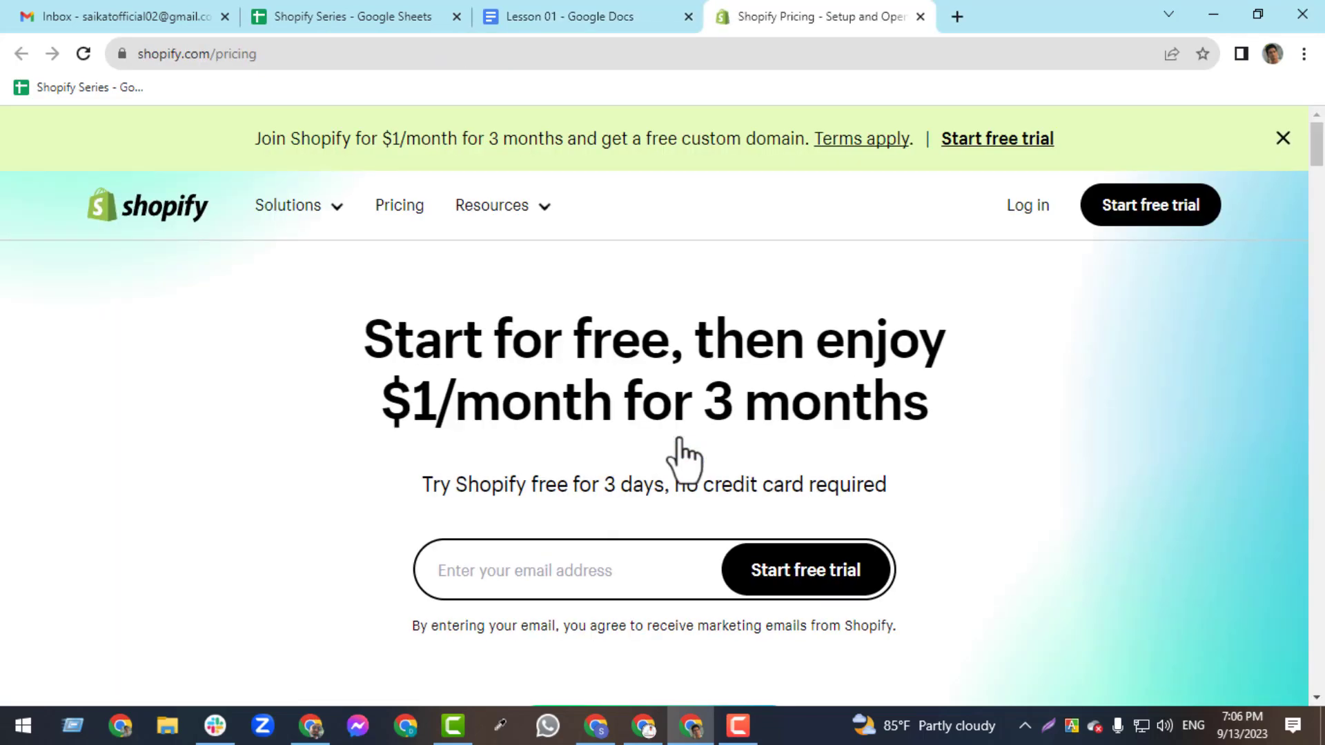
# Review the Basic $25, Shopify $65 and Advanced $399 monthly plans, then close the pricing page.
pyautogui.moveTo(1314, 138); pyautogui.dragTo(1314, 200)
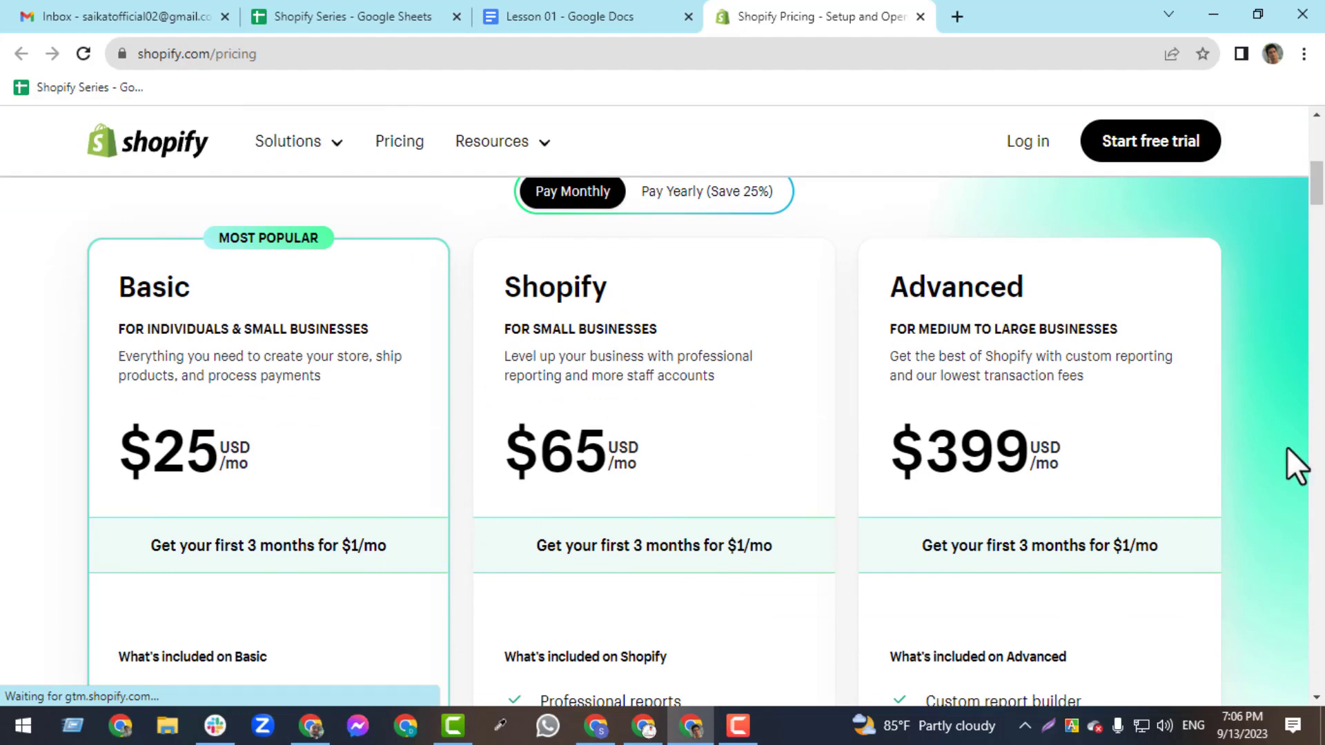
pyautogui.moveTo(1317, 195)
pyautogui.mouseDown()
pyautogui.moveTo(1317, 239)
pyautogui.moveTo(1306, 179)
pyautogui.mouseUp()
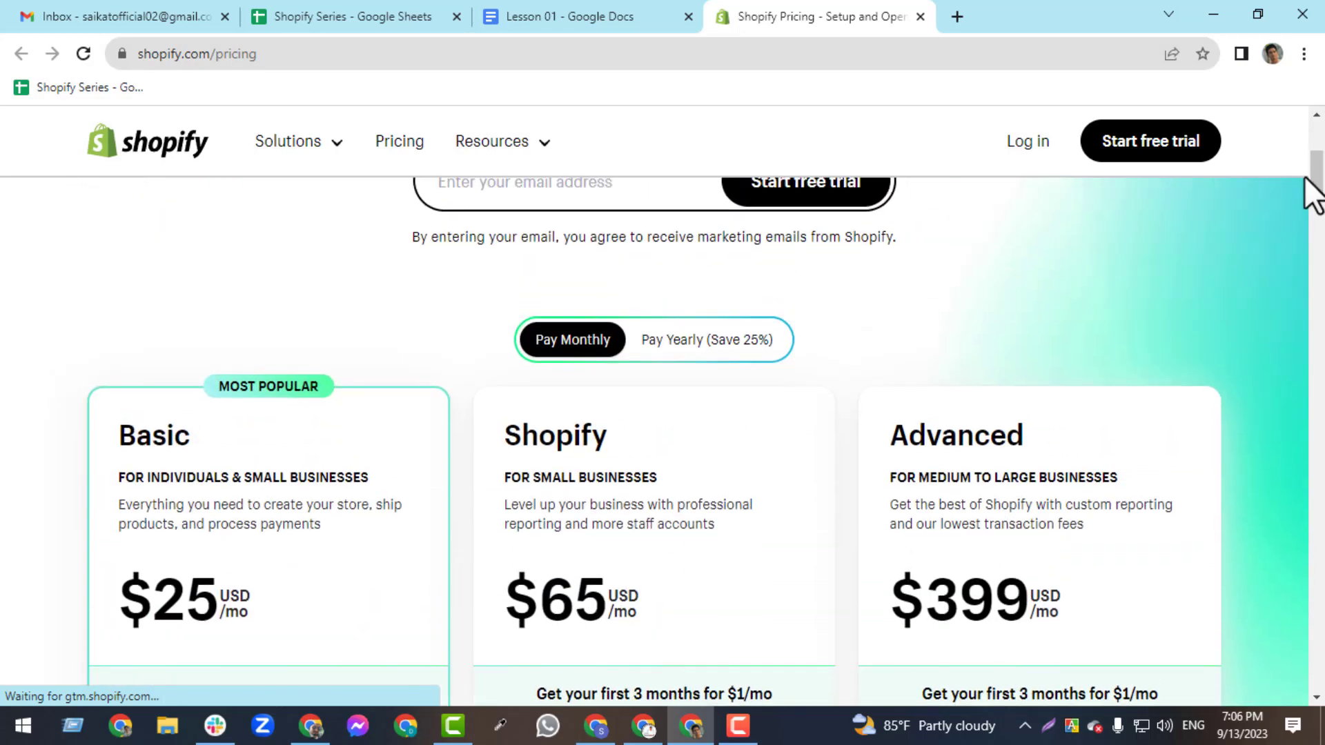
pyautogui.click(919, 16)
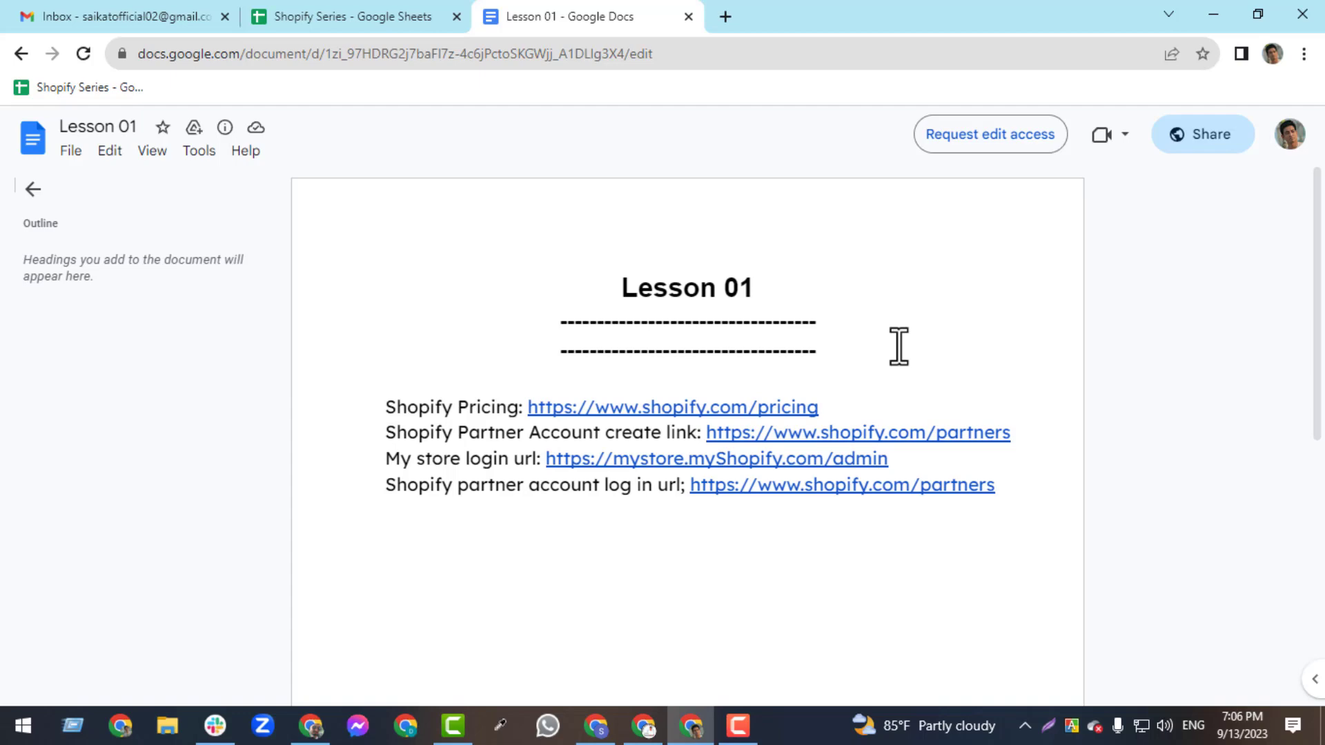
pyautogui.click(297, 14)
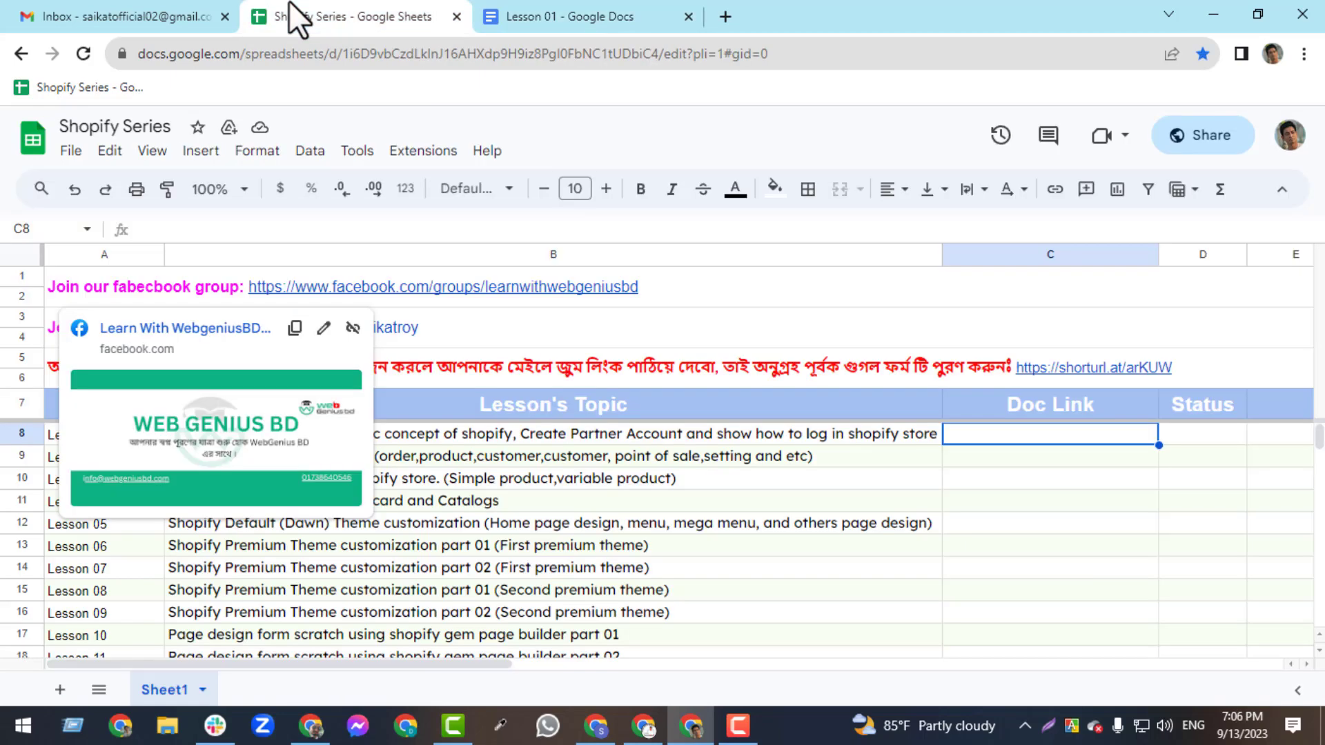
pyautogui.doubleClick(543, 428)
pyautogui.doubleClick(544, 433)
pyautogui.moveTo(612, 445); pyautogui.dragTo(919, 467)
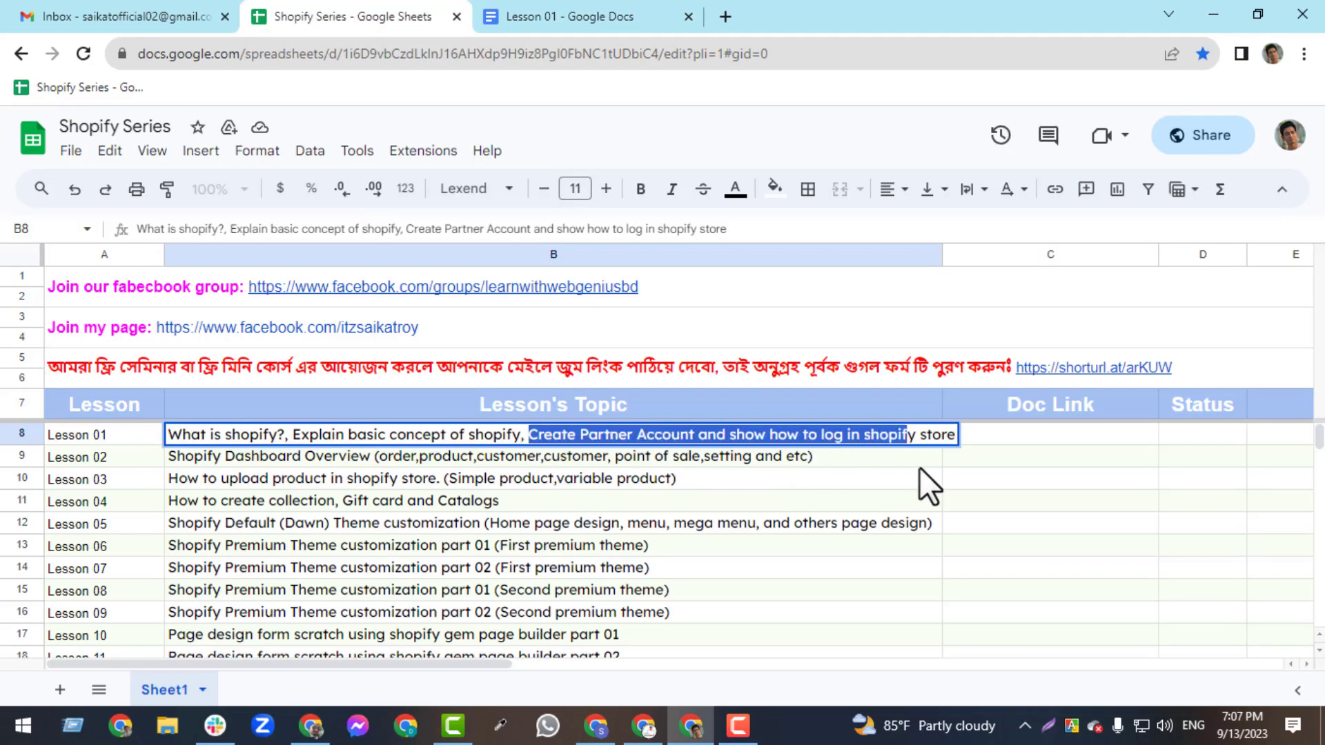
pyautogui.click(893, 476)
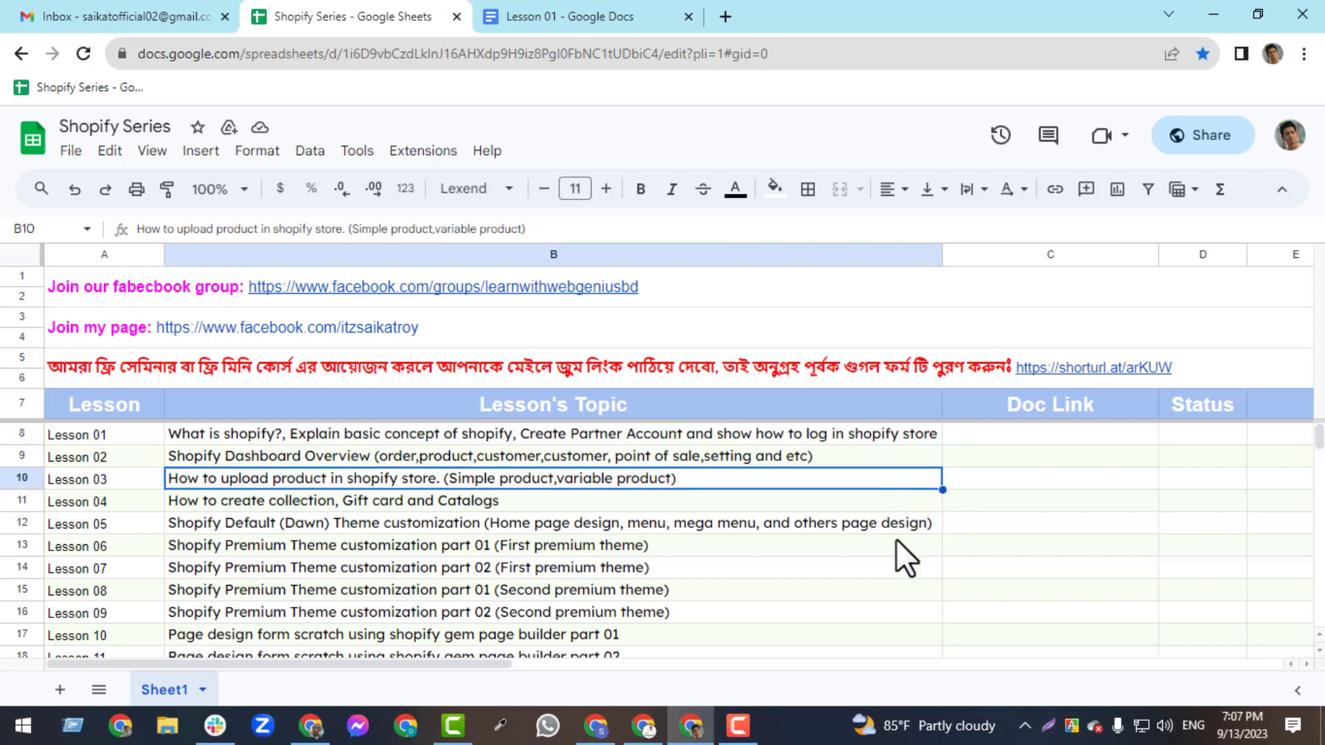
pyautogui.click(504, 18)
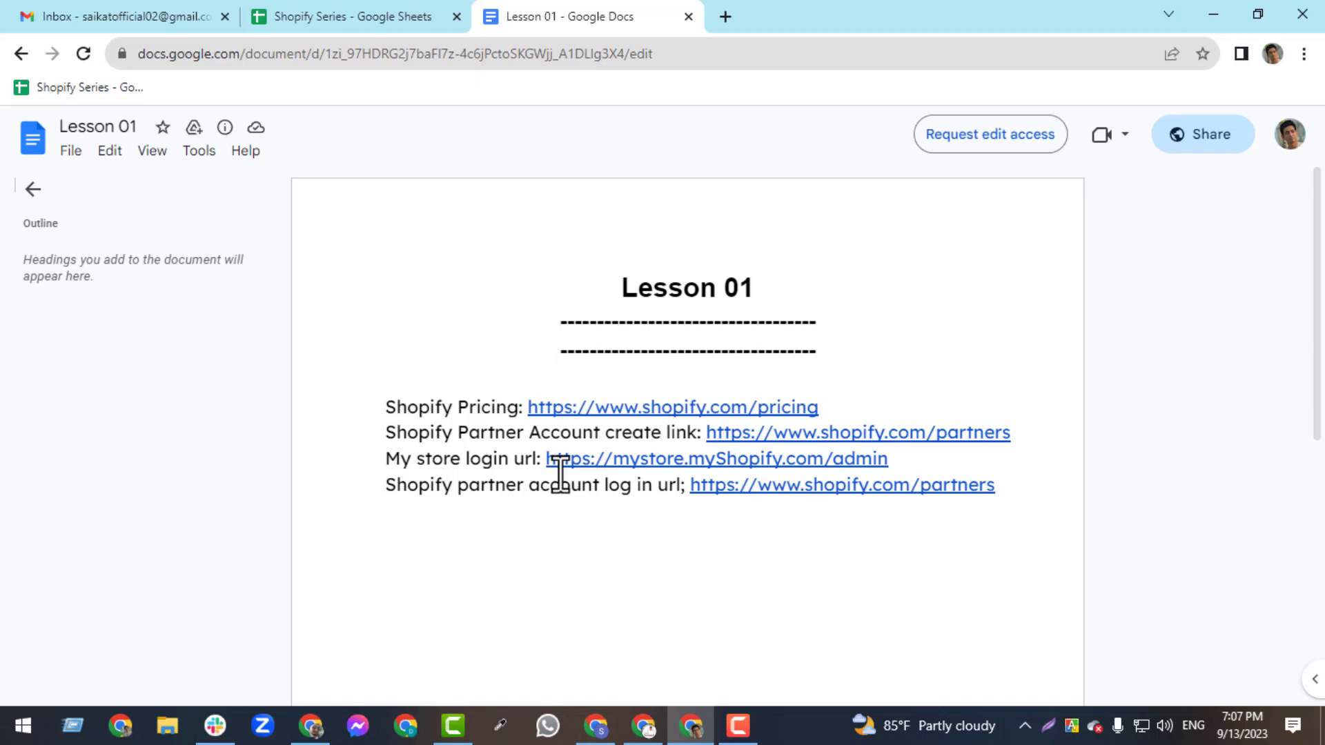
pyautogui.moveTo(873, 442)
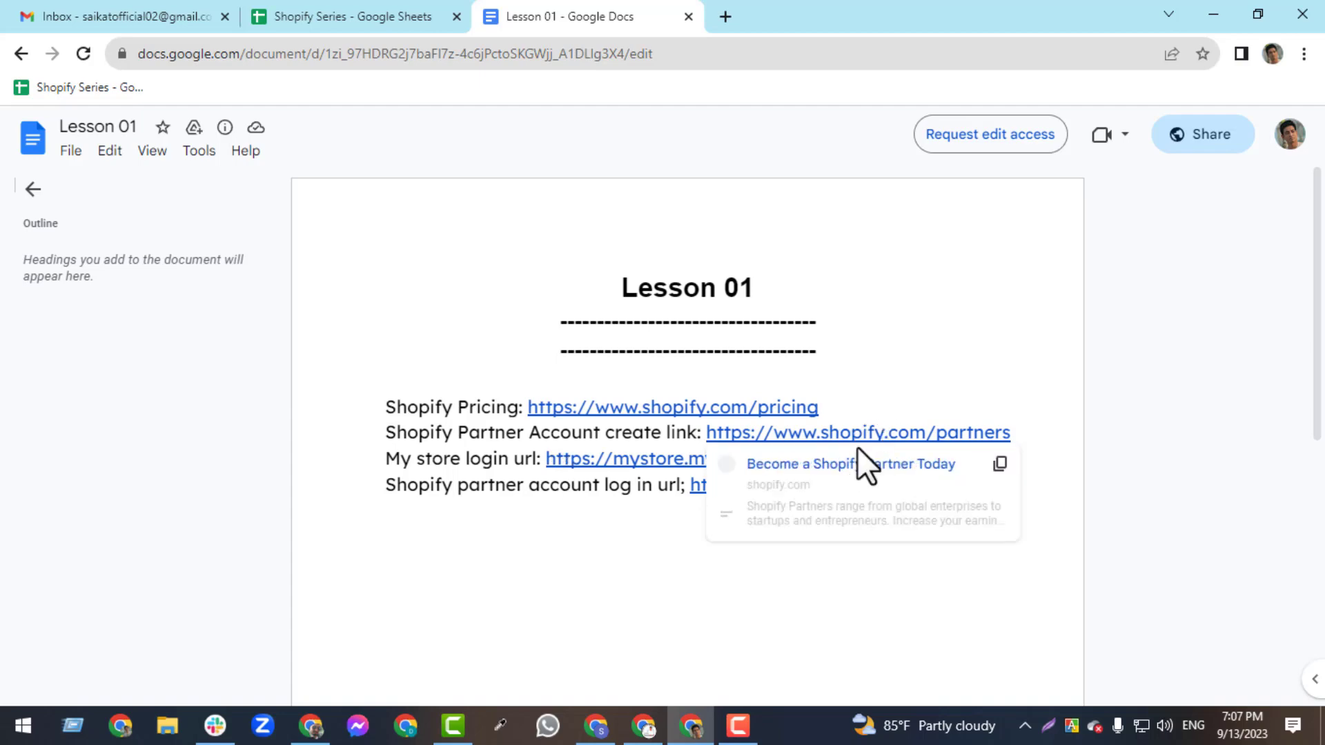
# Open the Become a Shopify Partner page from the doc's partner link and focus its email field.
pyautogui.click(856, 464)
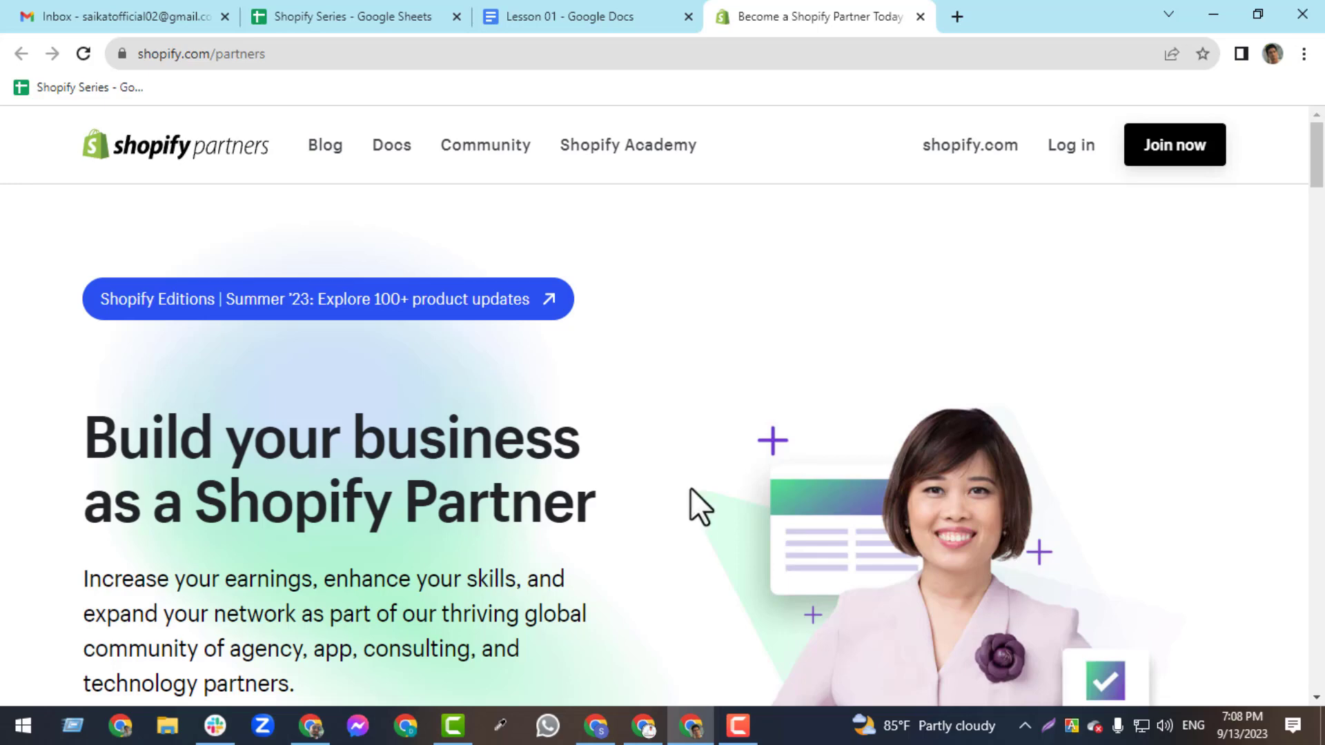
pyautogui.click(542, 22)
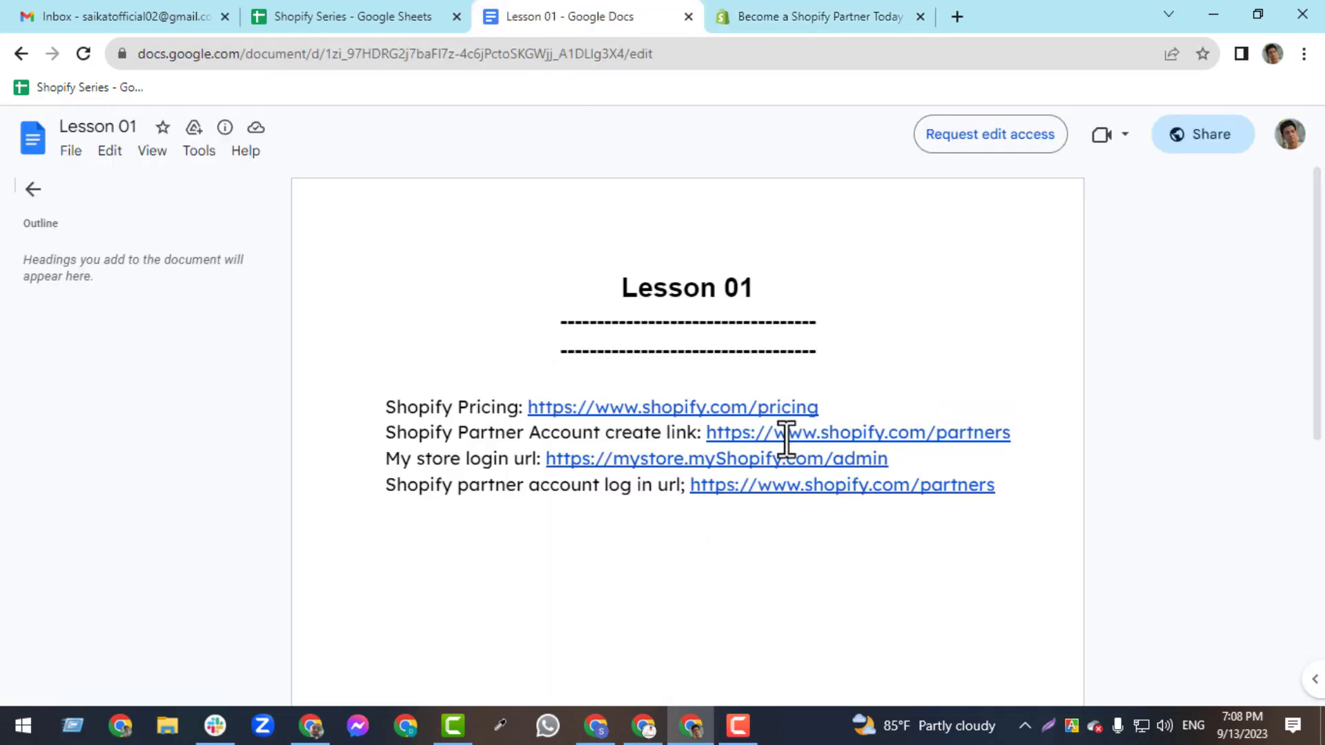
pyautogui.click(755, 27)
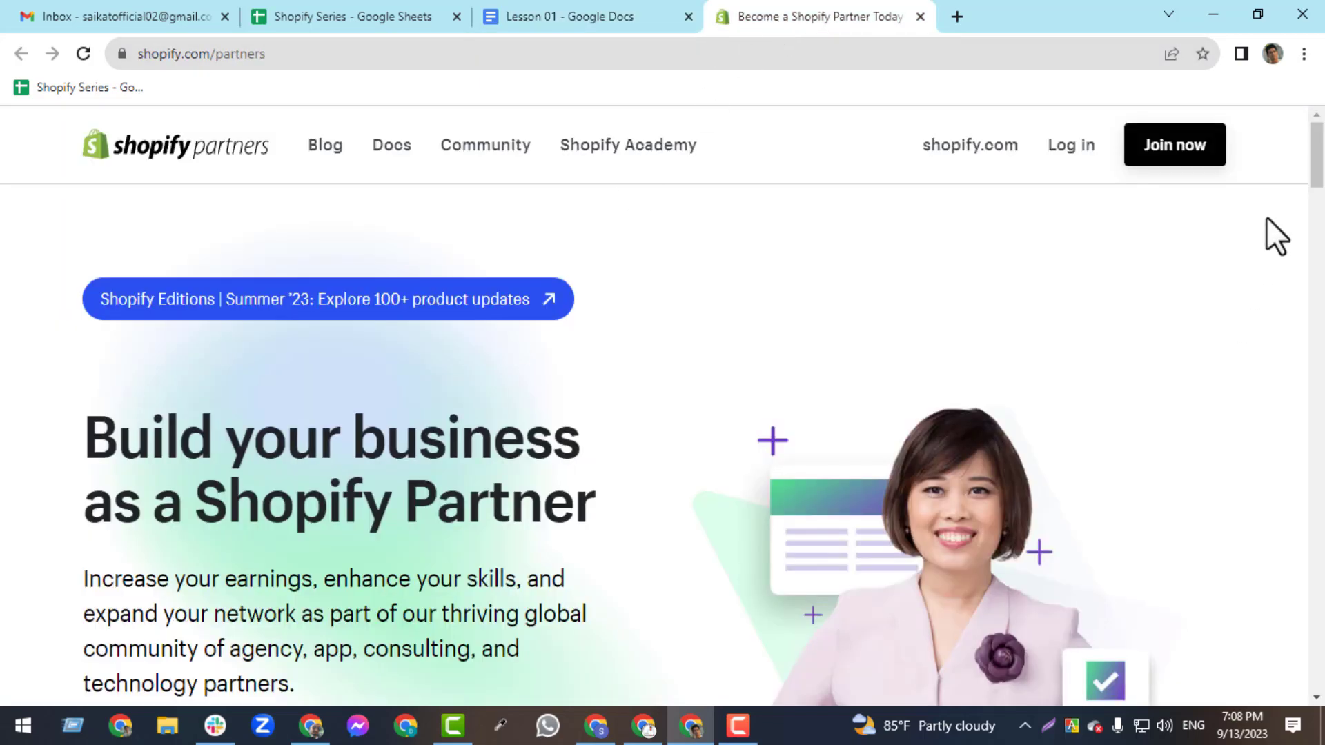
pyautogui.scroll(-6, 393, 366)
pyautogui.scroll(2, 393, 367)
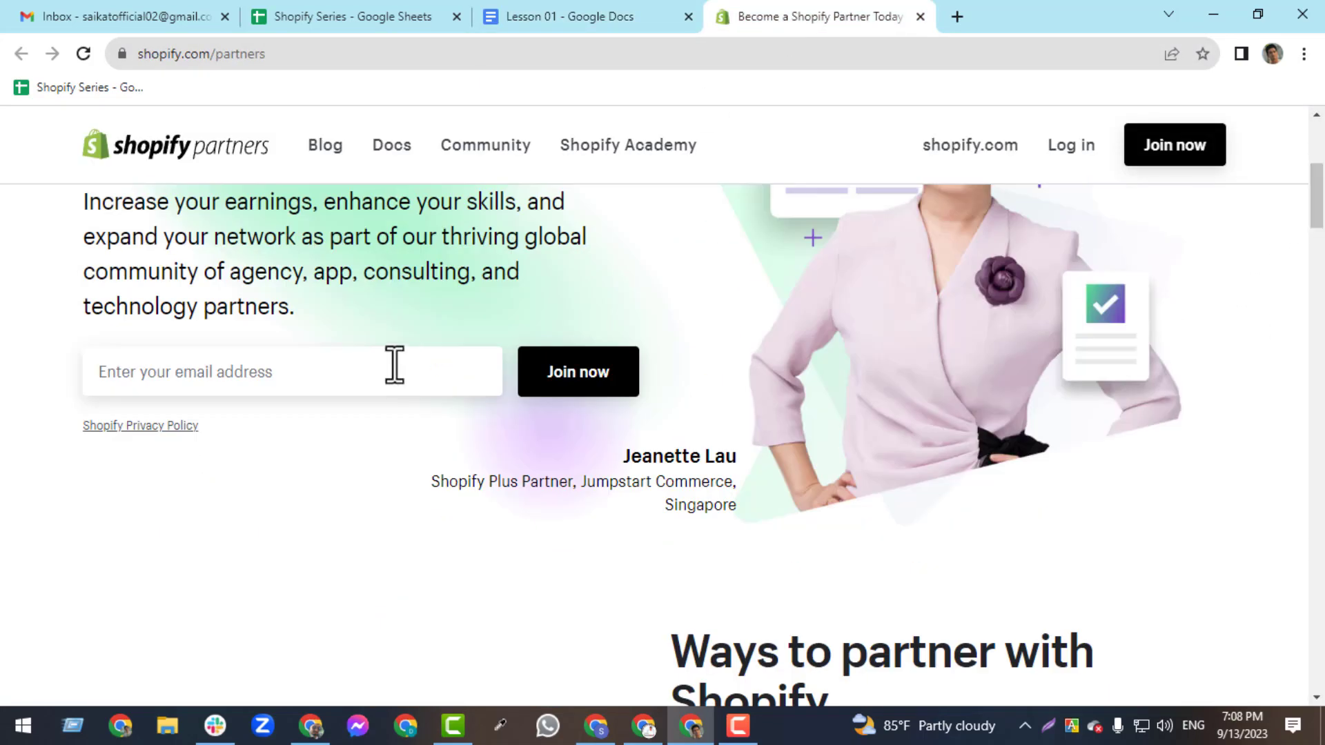
pyautogui.click(360, 371)
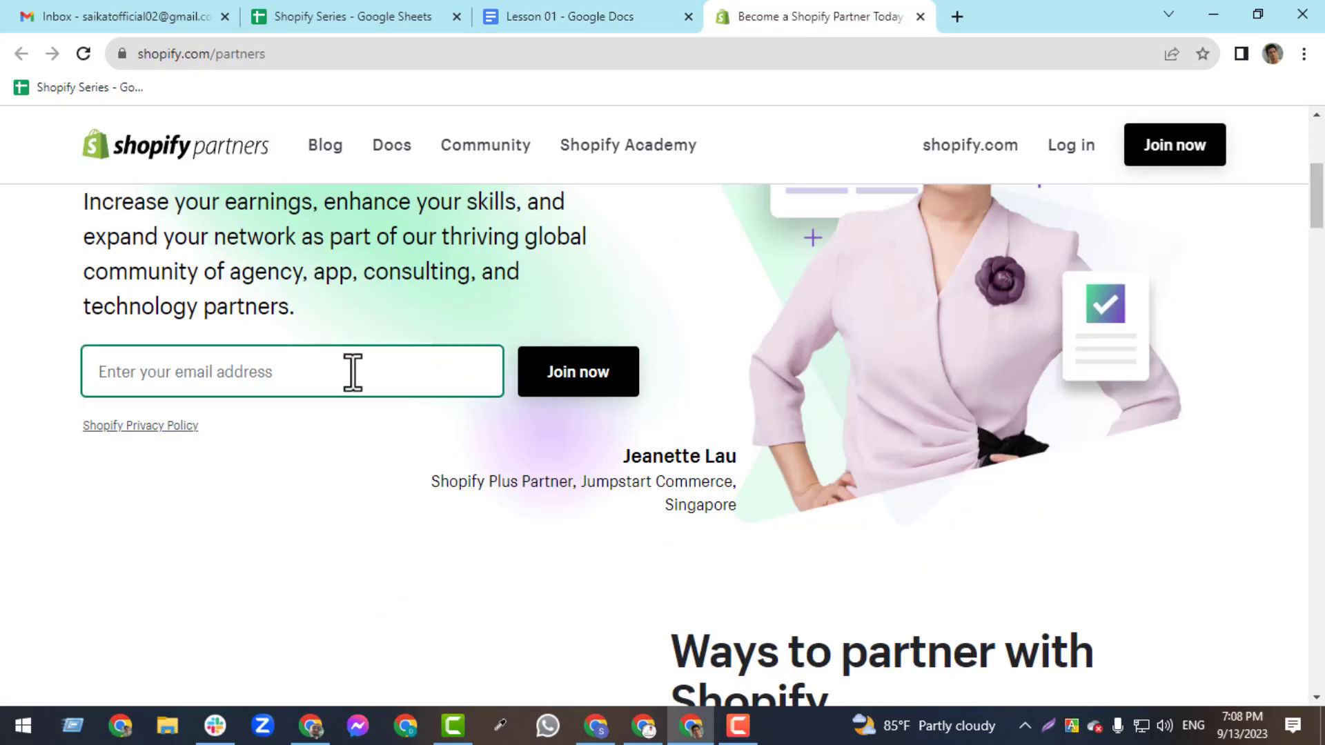
pyautogui.click(1272, 54)
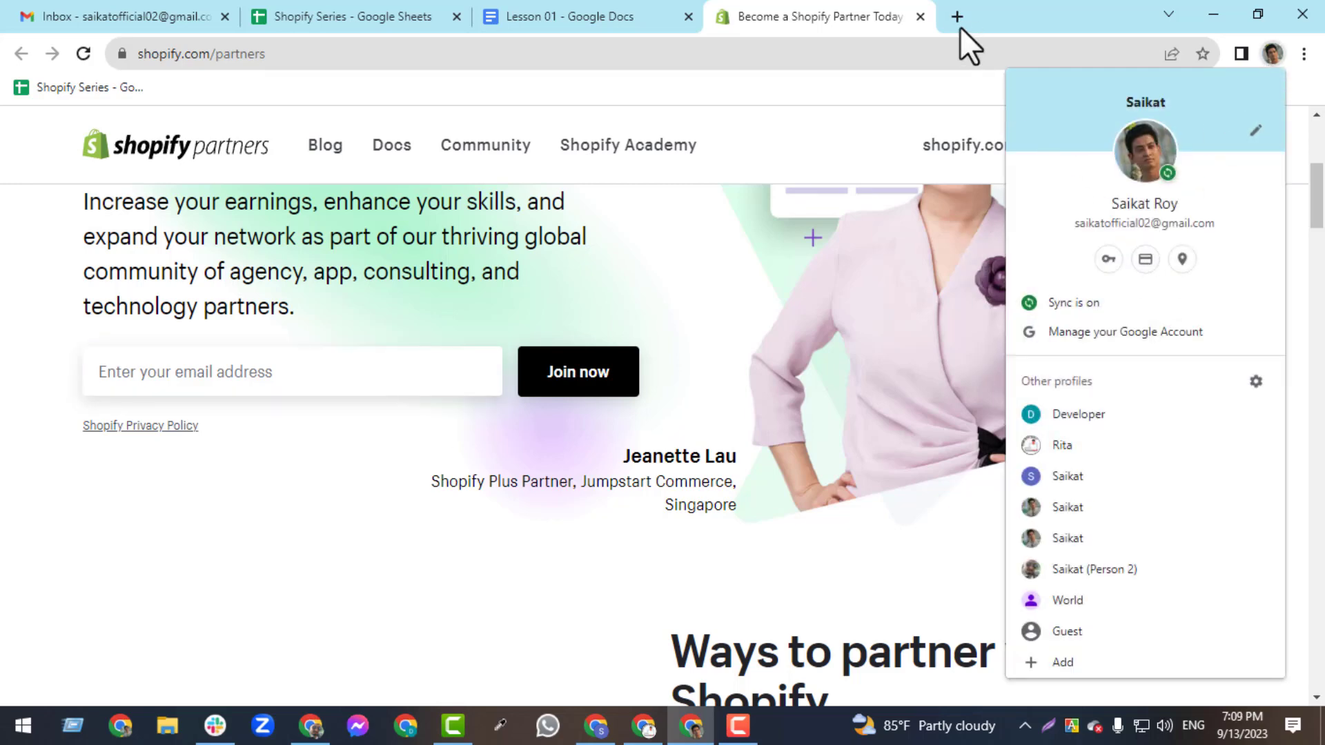
# Copy the signed-in Google account's e-mail address from the browser profile details.
pyautogui.click(958, 17)
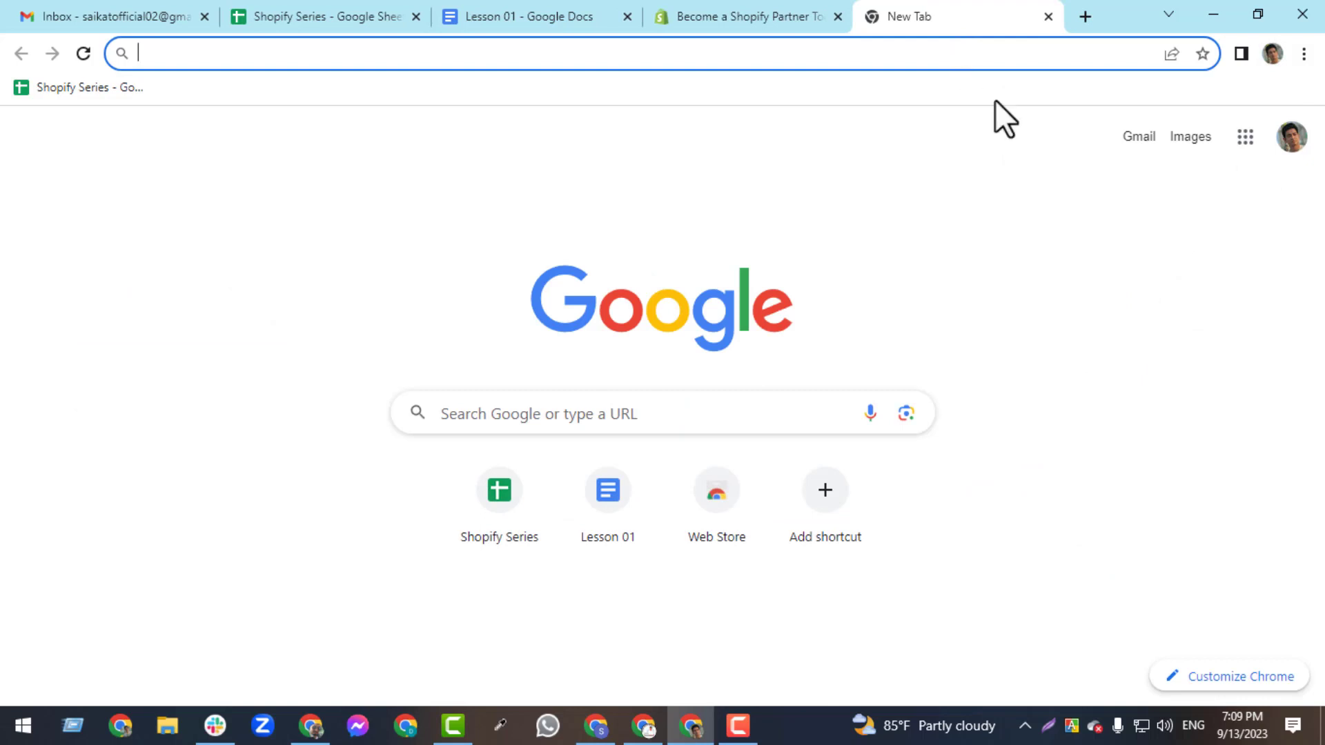
pyautogui.click(1289, 150)
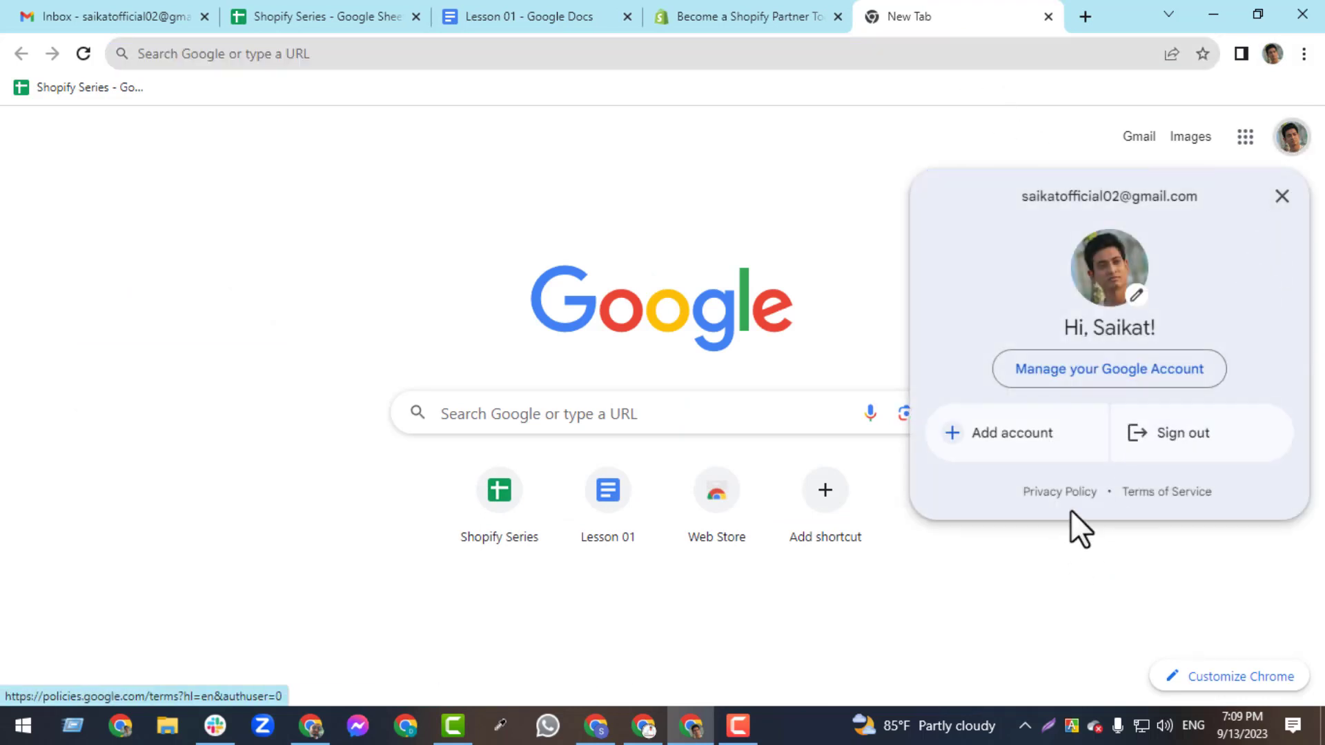
pyautogui.tripleClick(1092, 197)
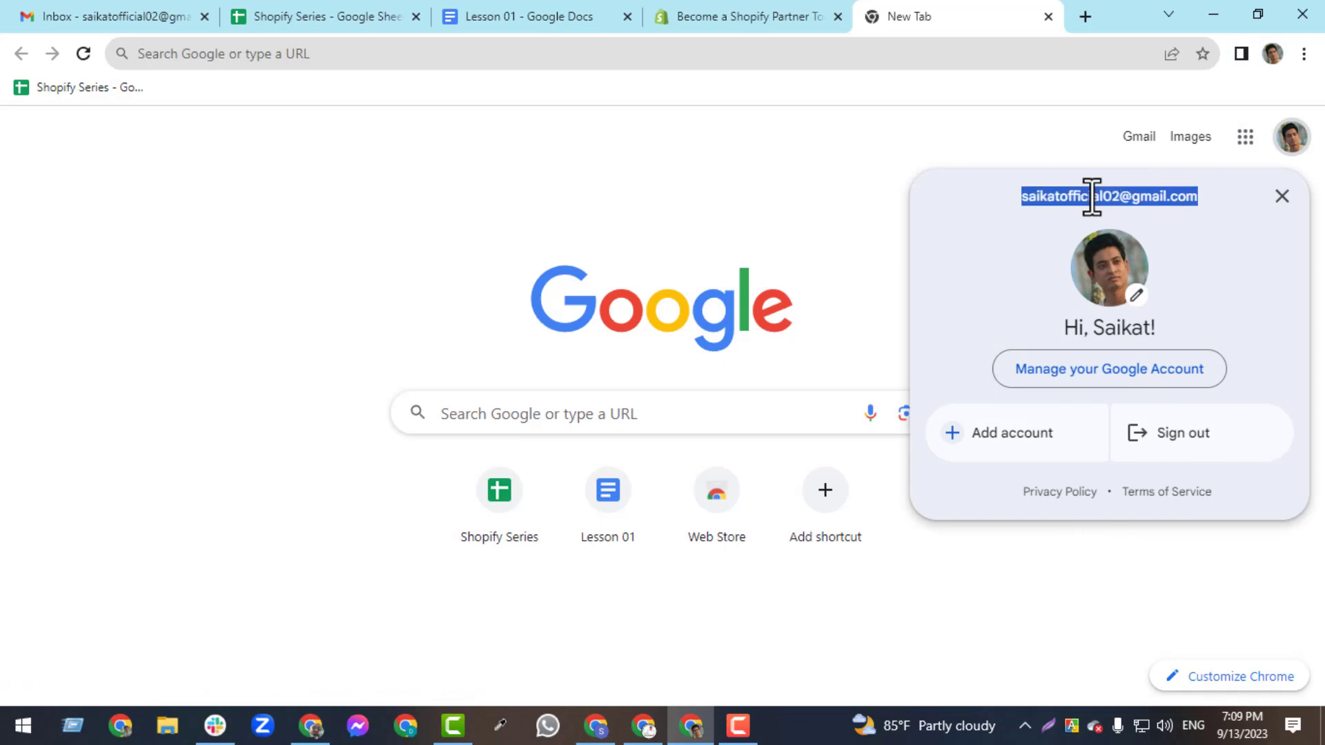
# Paste the account e-mail into the Shopify Partners sign-up field and join.
pyautogui.click(804, 18)
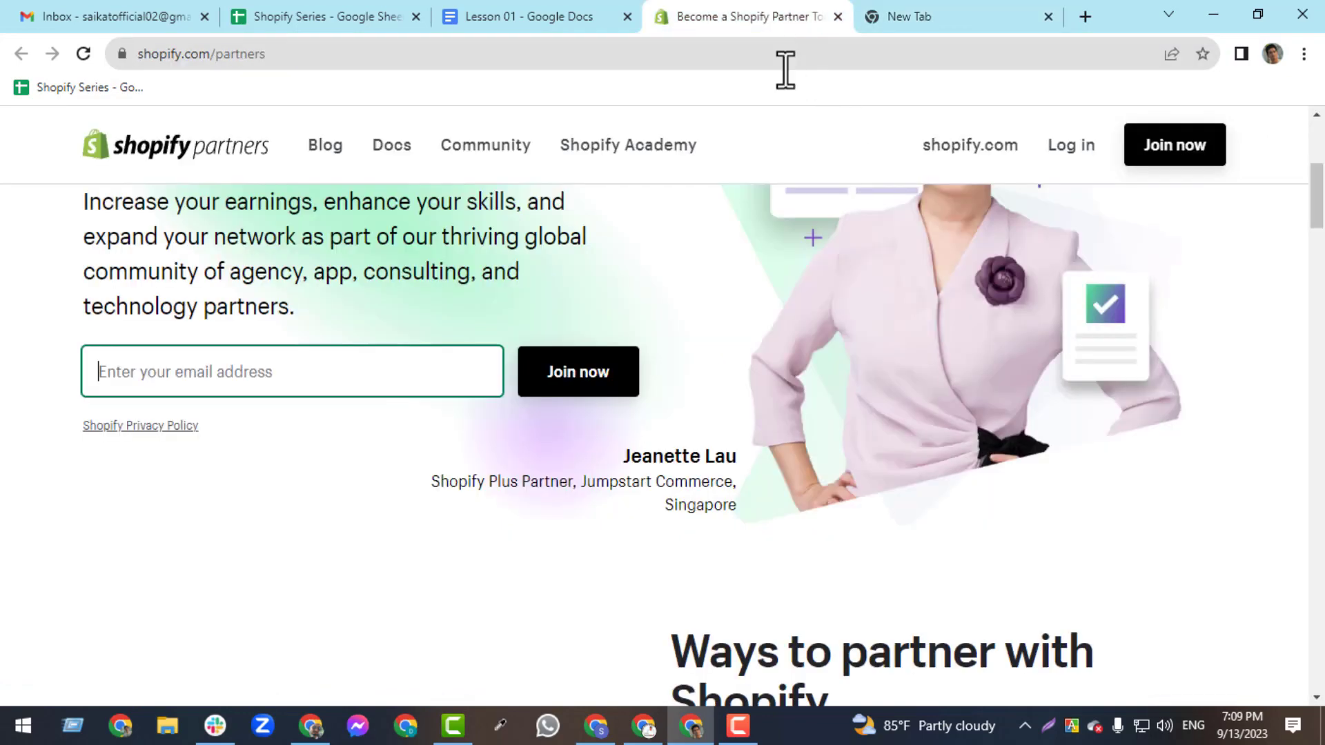
pyautogui.click(204, 378)
pyautogui.hotkey('ctrl', 'v')
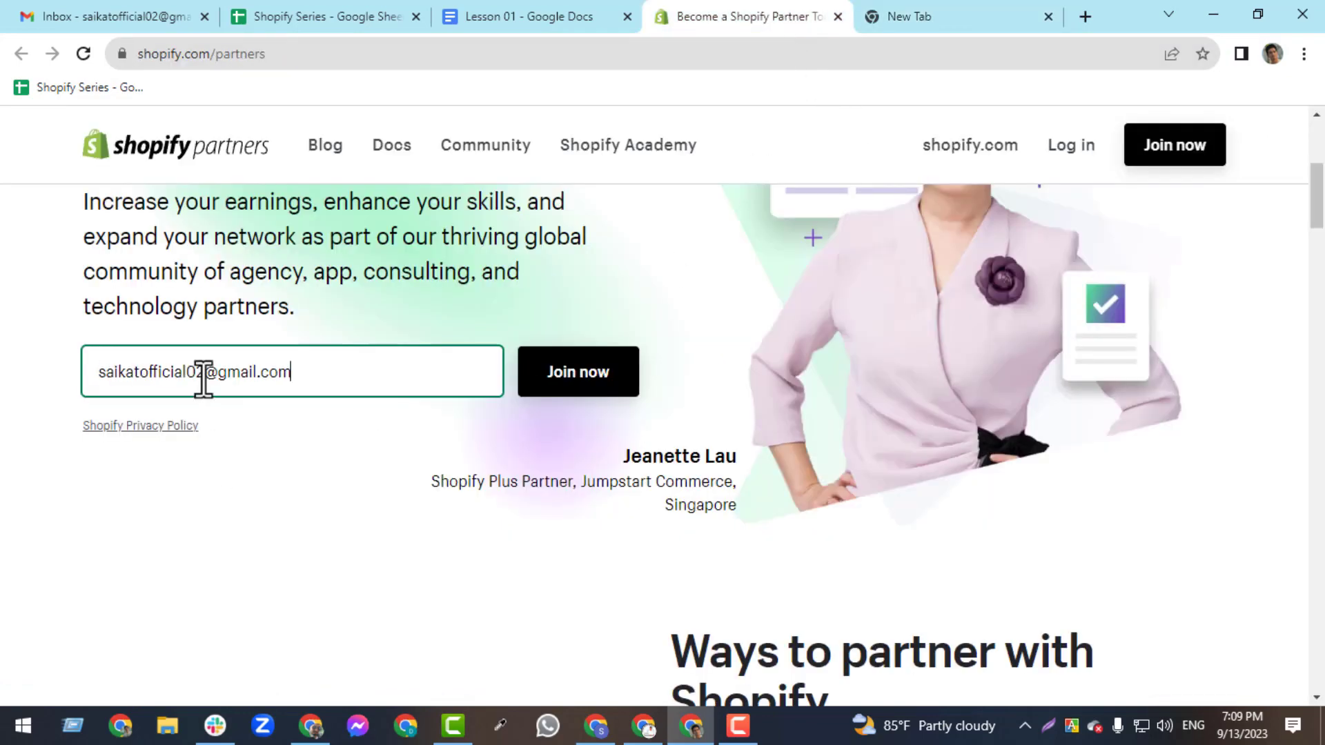
pyautogui.click(578, 376)
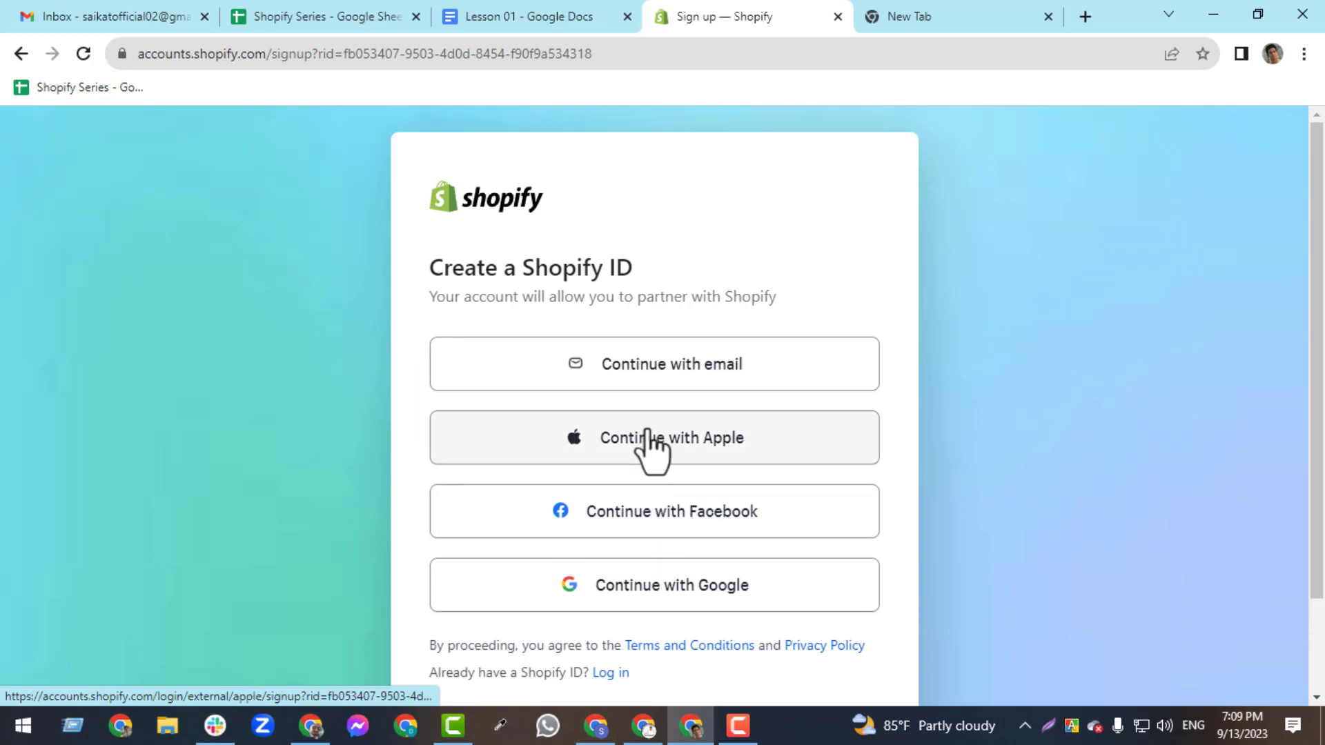
# Choose e-mail sign-up and enter the first and last name.
pyautogui.click(652, 373)
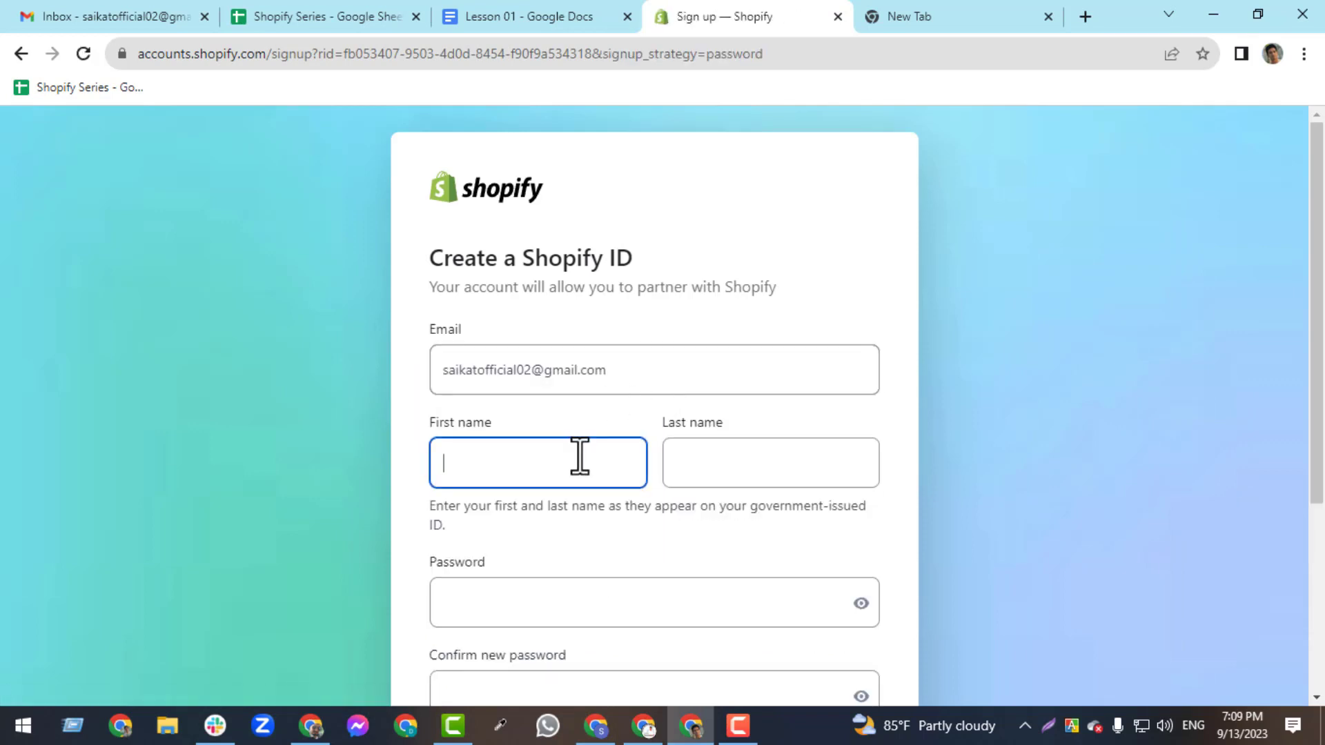
pyautogui.write('Learn with')
pyautogui.click(686, 452)
pyautogui.write('Saikat')
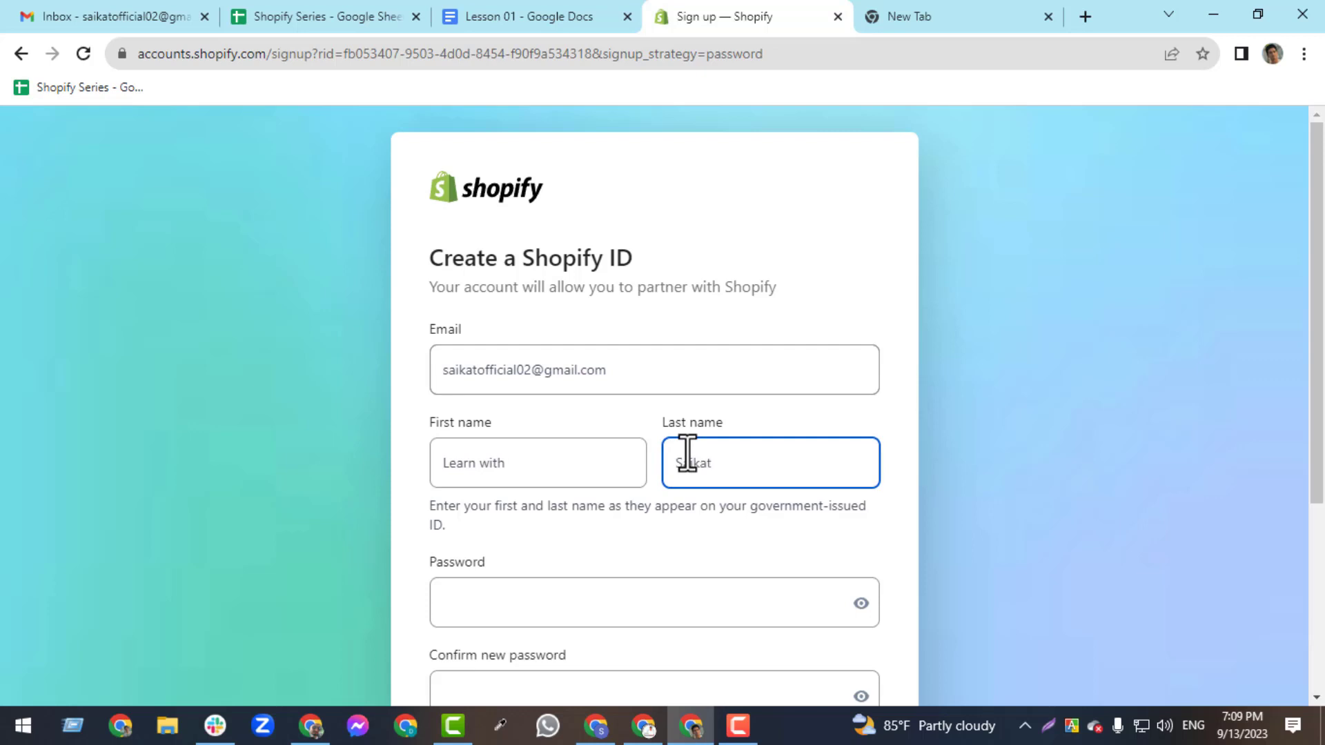
# Set and confirm a strong password, then create the Shopify ID.
pyautogui.click(661, 610)
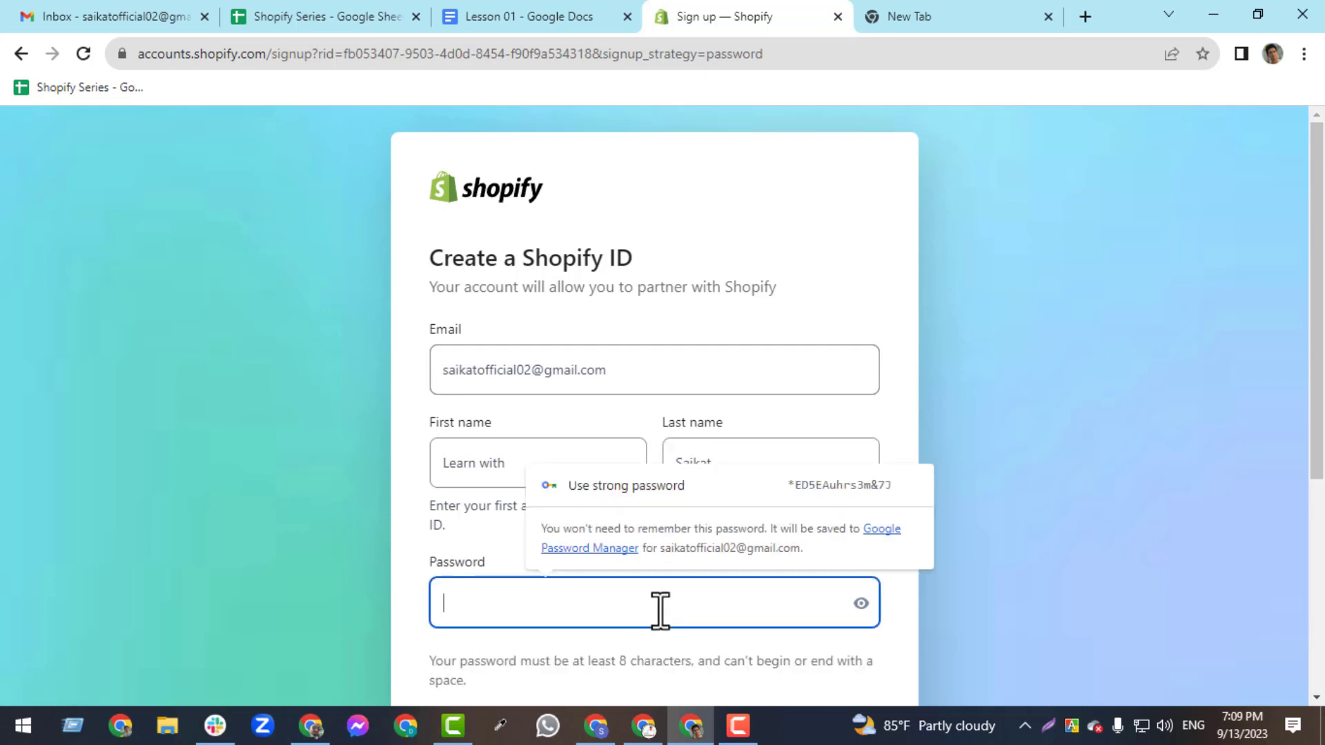
pyautogui.write('*********')
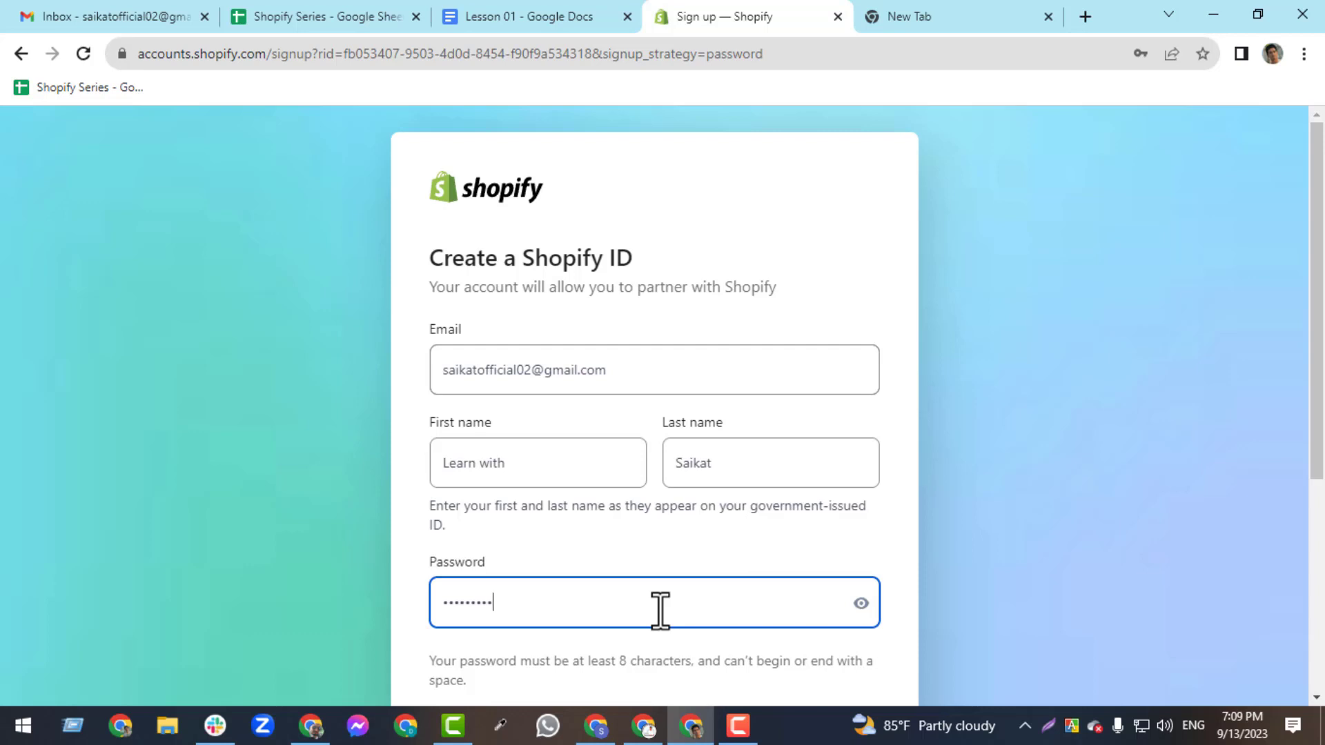
pyautogui.write('******')
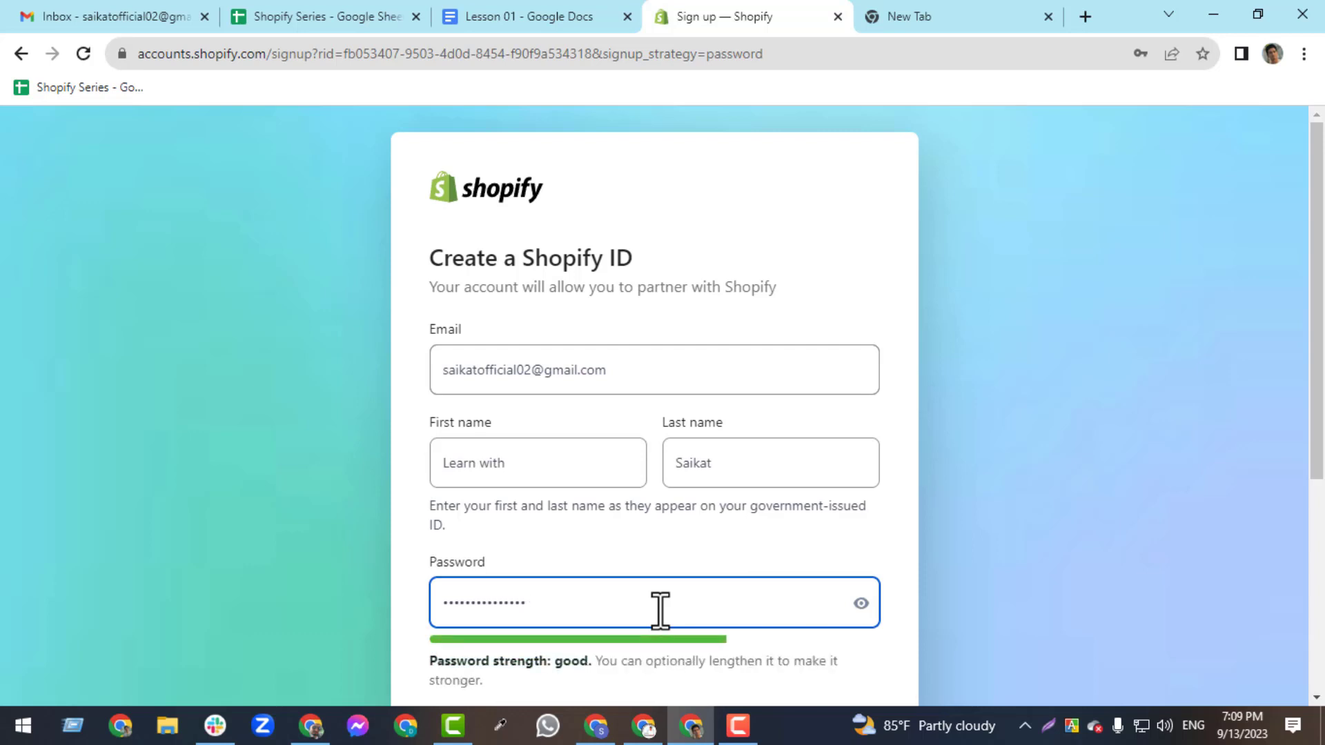
pyautogui.write('*********')
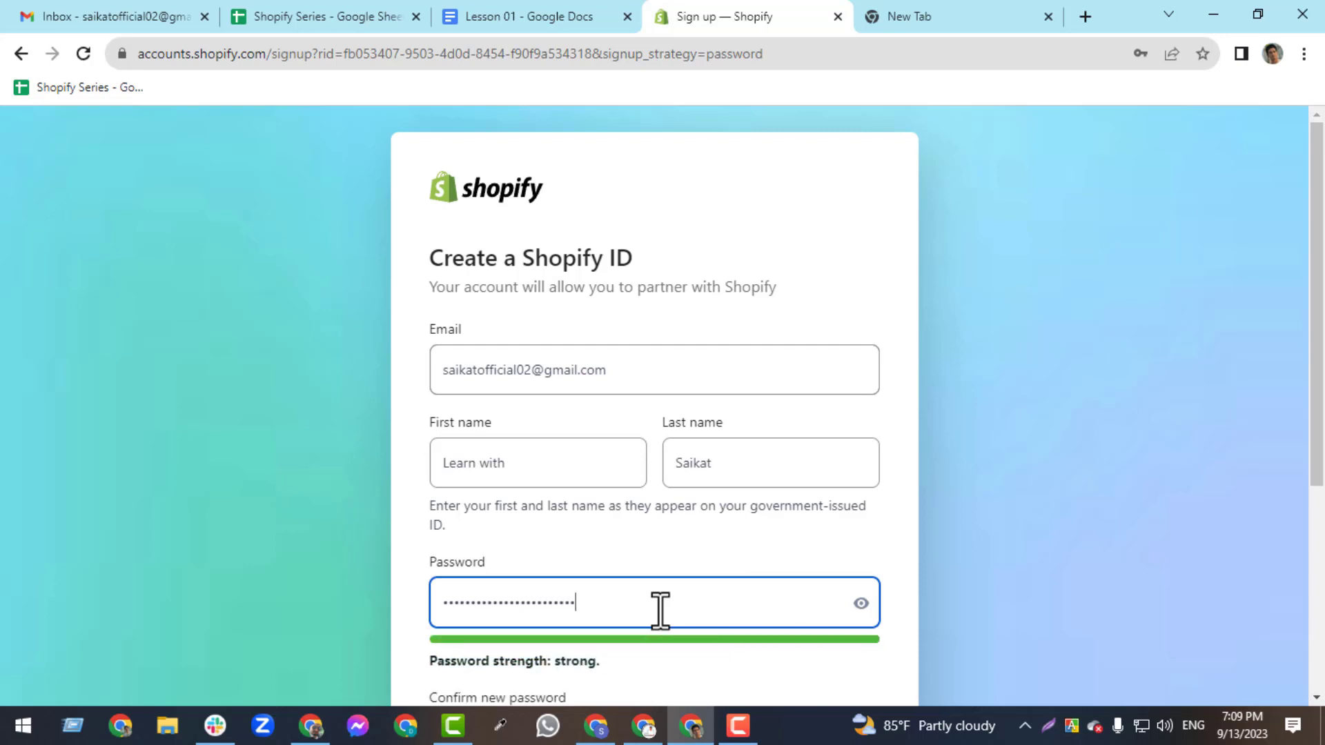
pyautogui.write('**')
pyautogui.scroll(-1, 1305, 509)
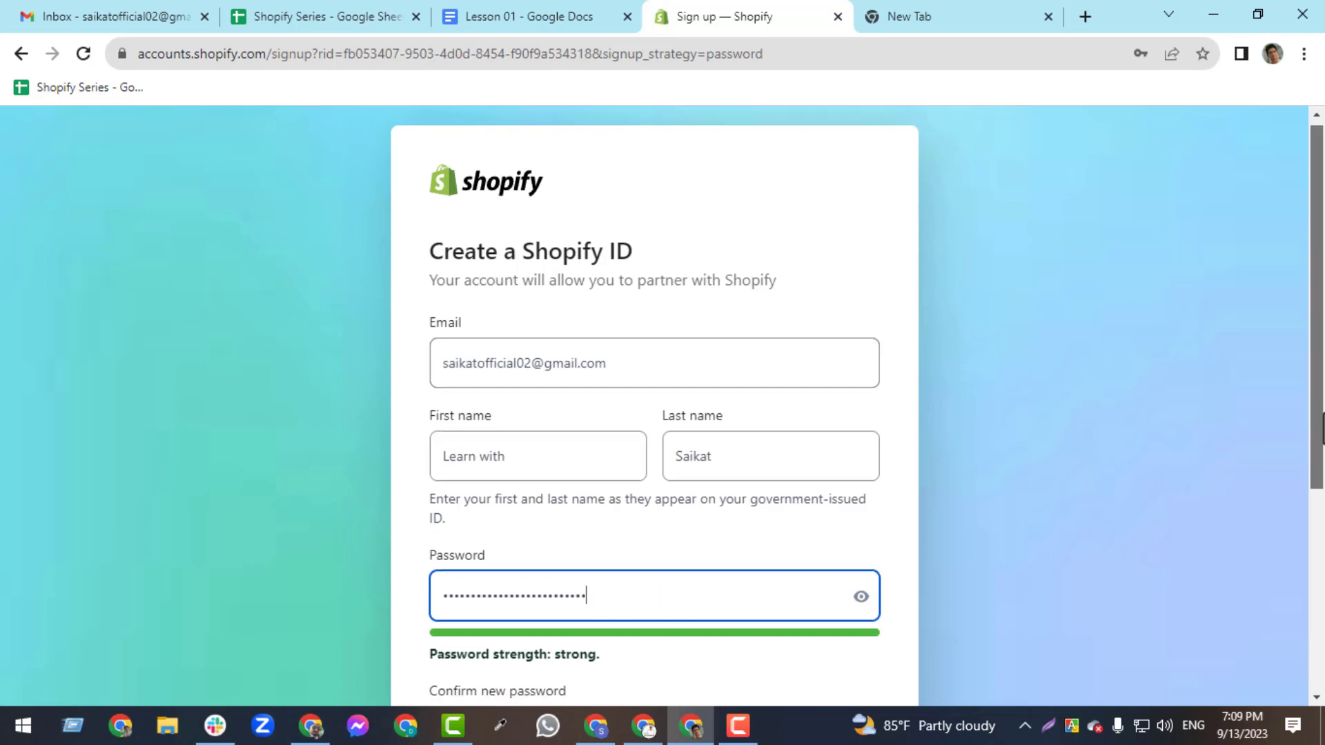
pyautogui.scroll(-2, 1297, 490)
pyautogui.click(481, 621)
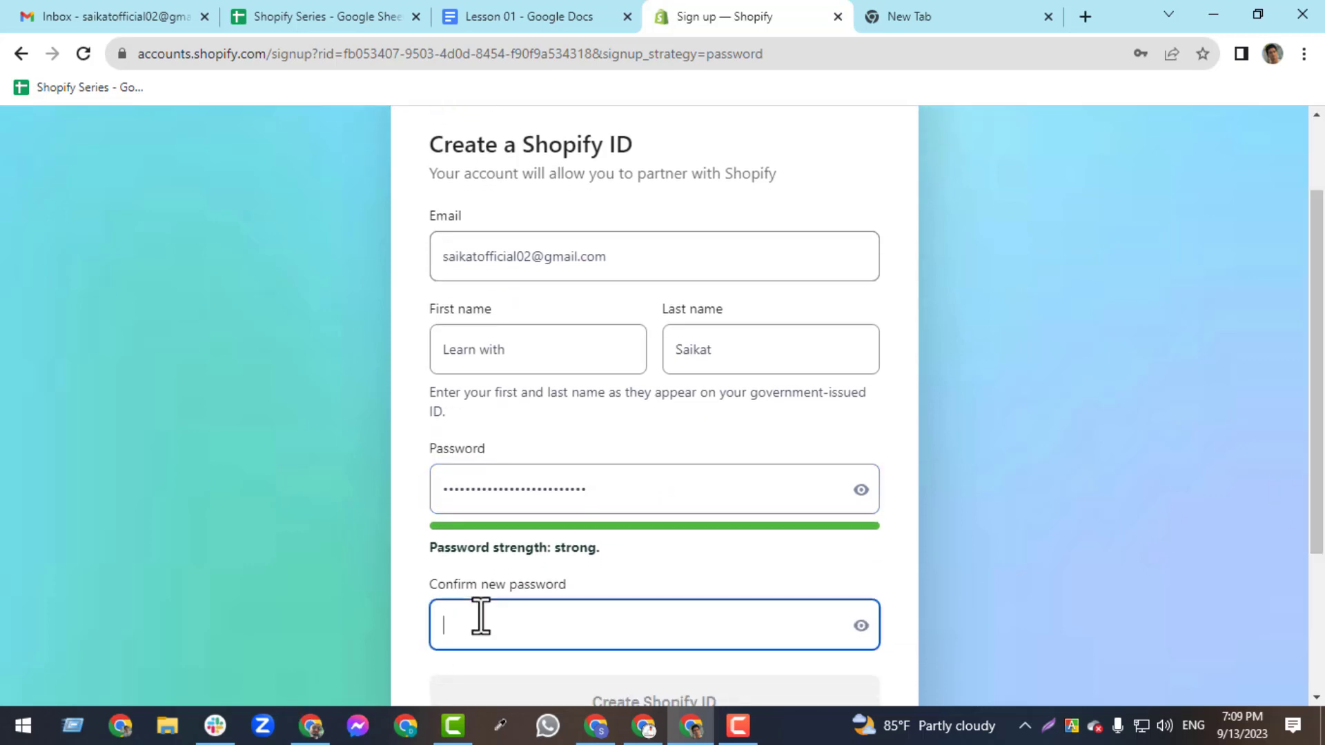
pyautogui.hotkey('ctrl', 'v')
pyautogui.scroll(-2, 1231, 669)
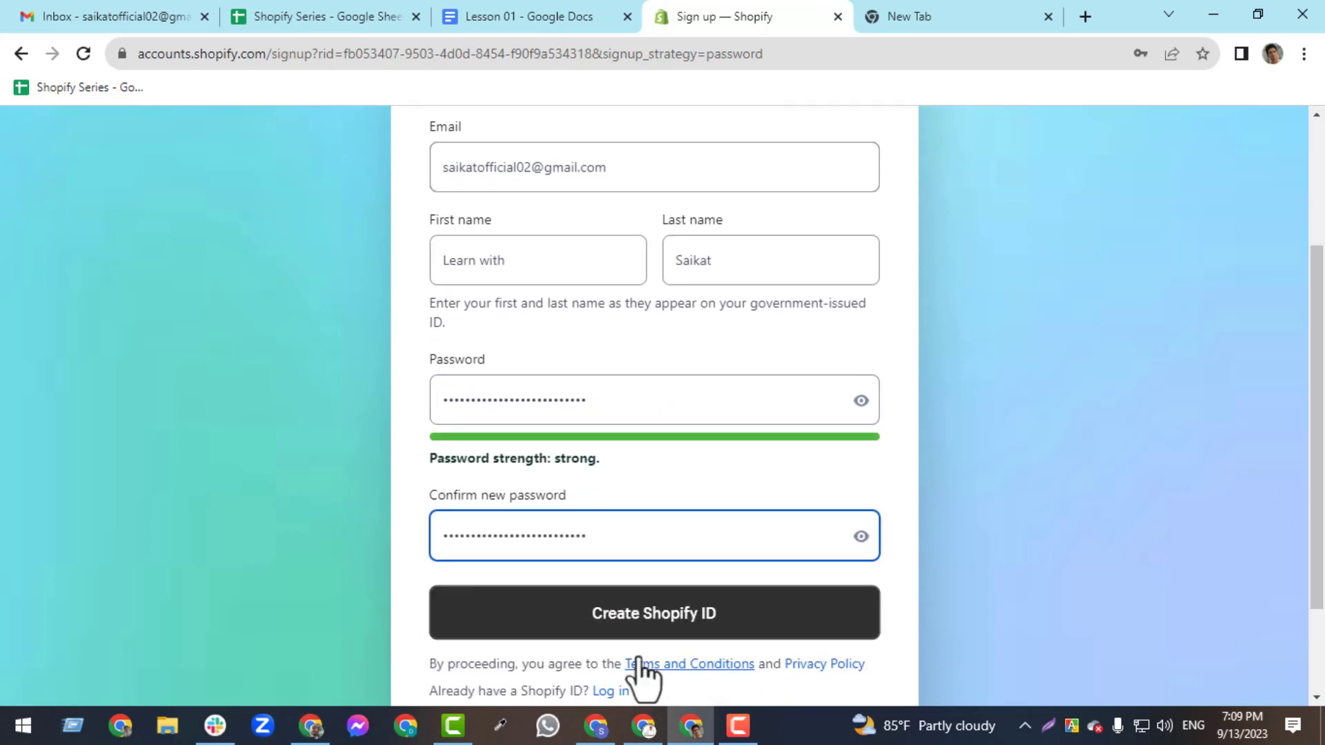
pyautogui.click(635, 628)
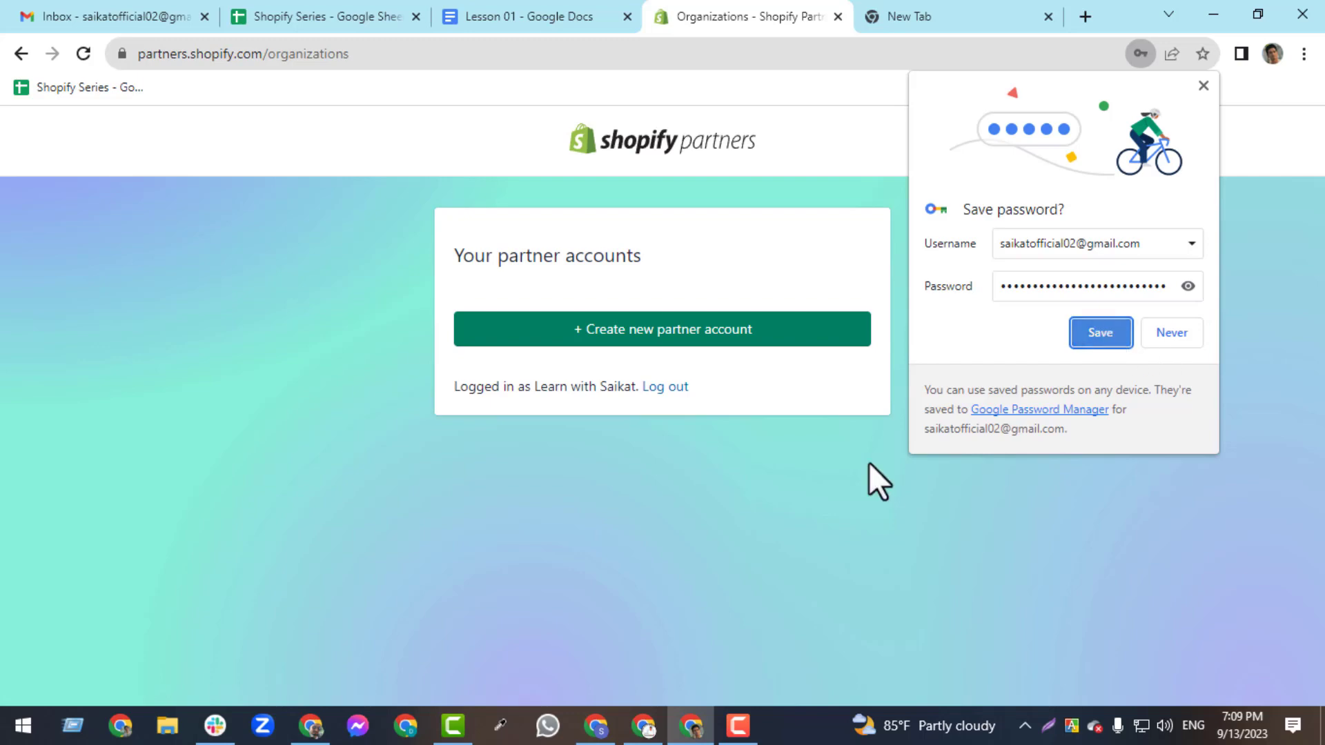
# Start a new partner account, answering Other and keeping Bangladesh as the business country.
pyautogui.click(1080, 342)
pyautogui.click(630, 332)
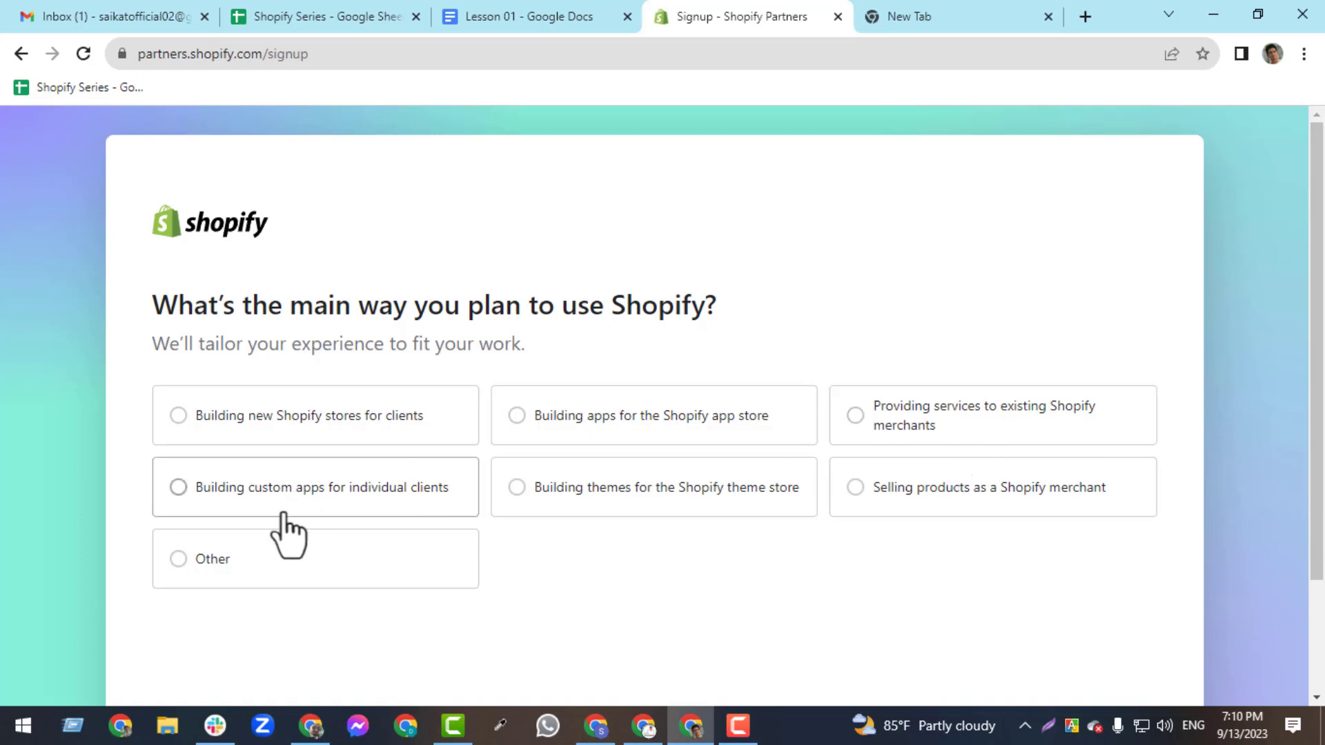
pyautogui.click(202, 580)
pyautogui.scroll(-2, 1183, 562)
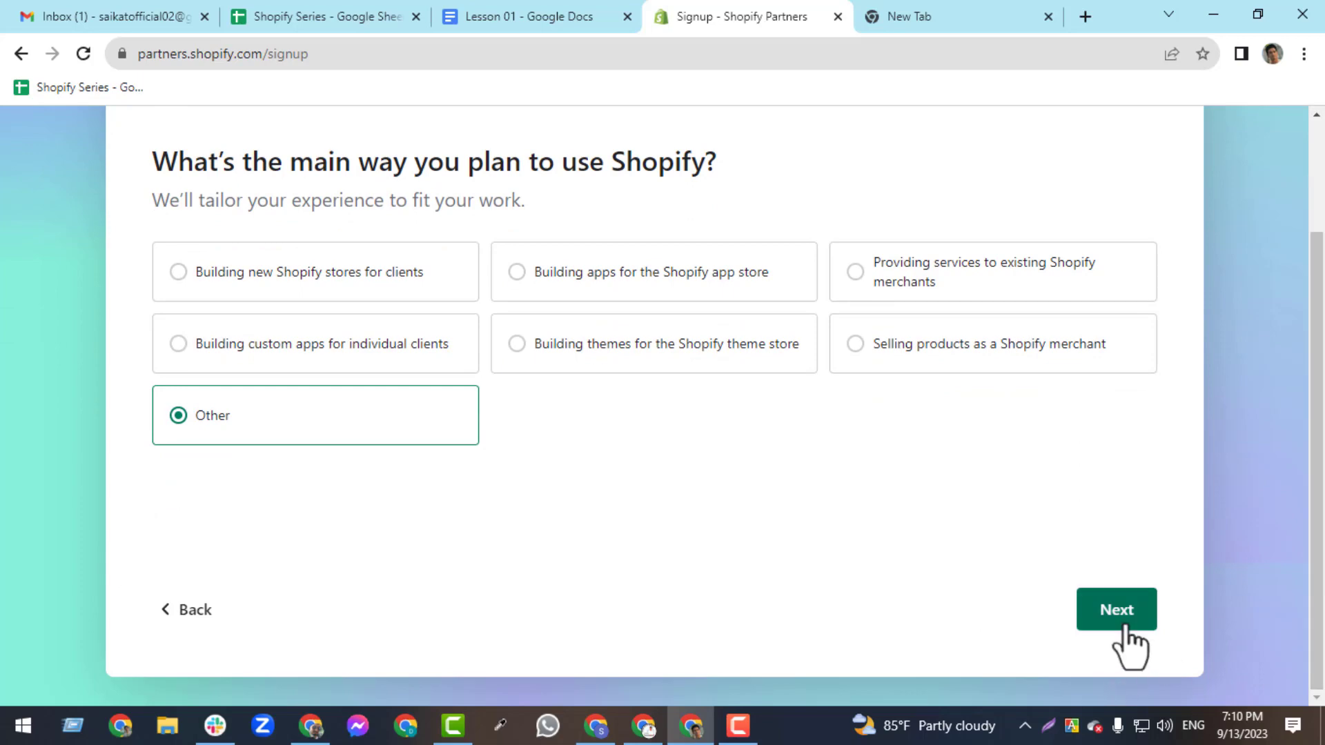
pyautogui.click(1122, 632)
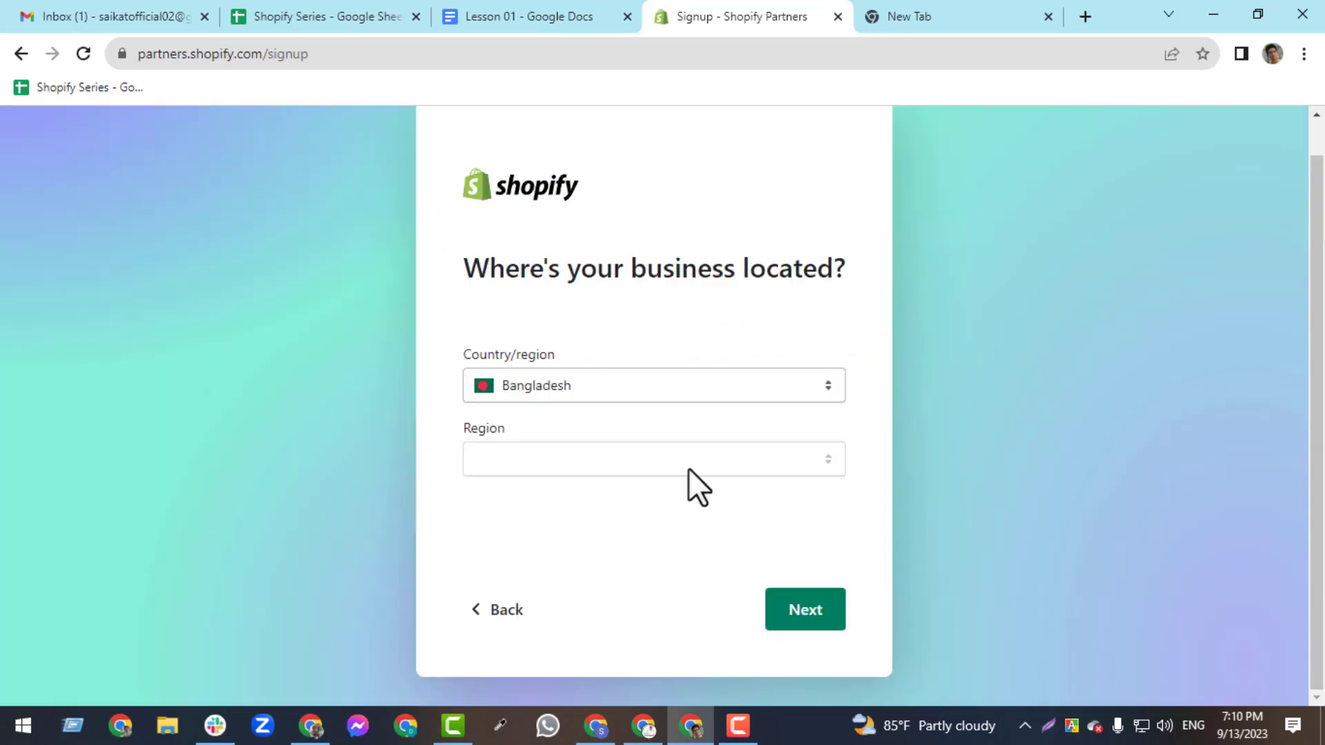
pyautogui.click(537, 396)
pyautogui.click(536, 392)
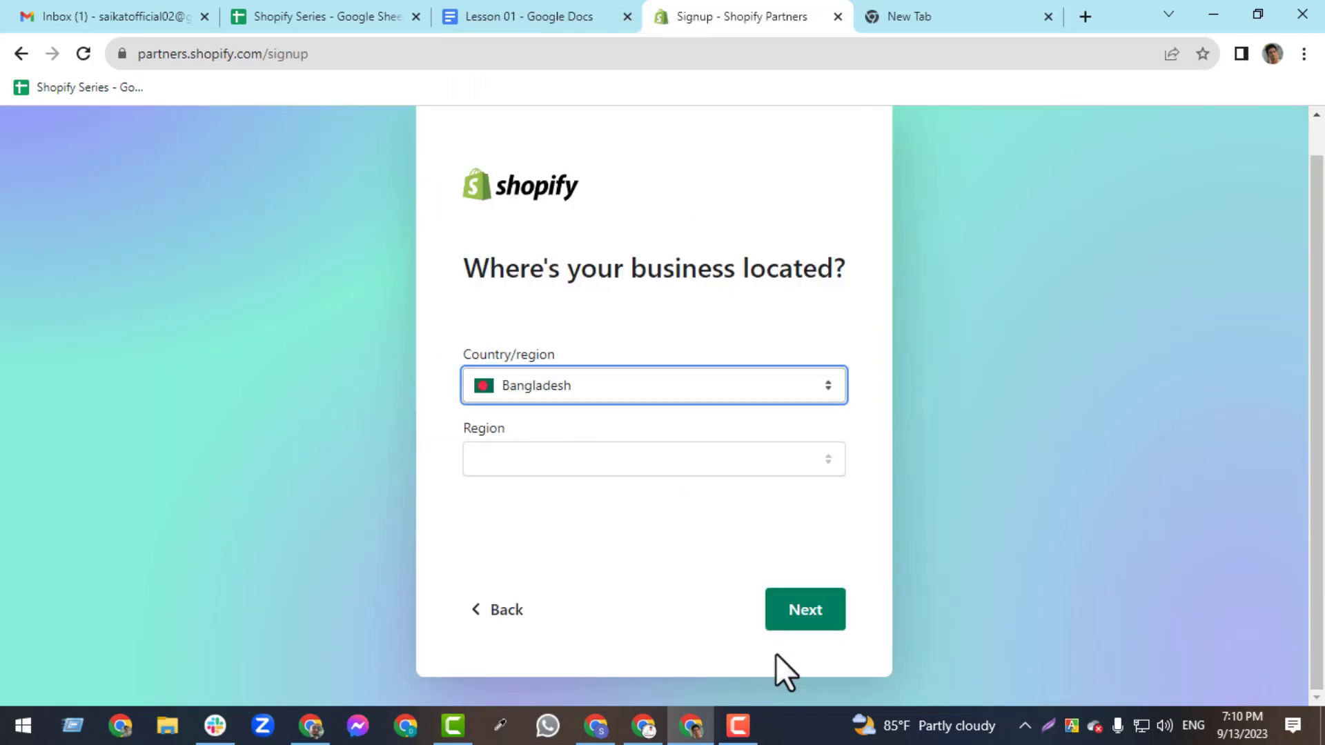
pyautogui.click(819, 616)
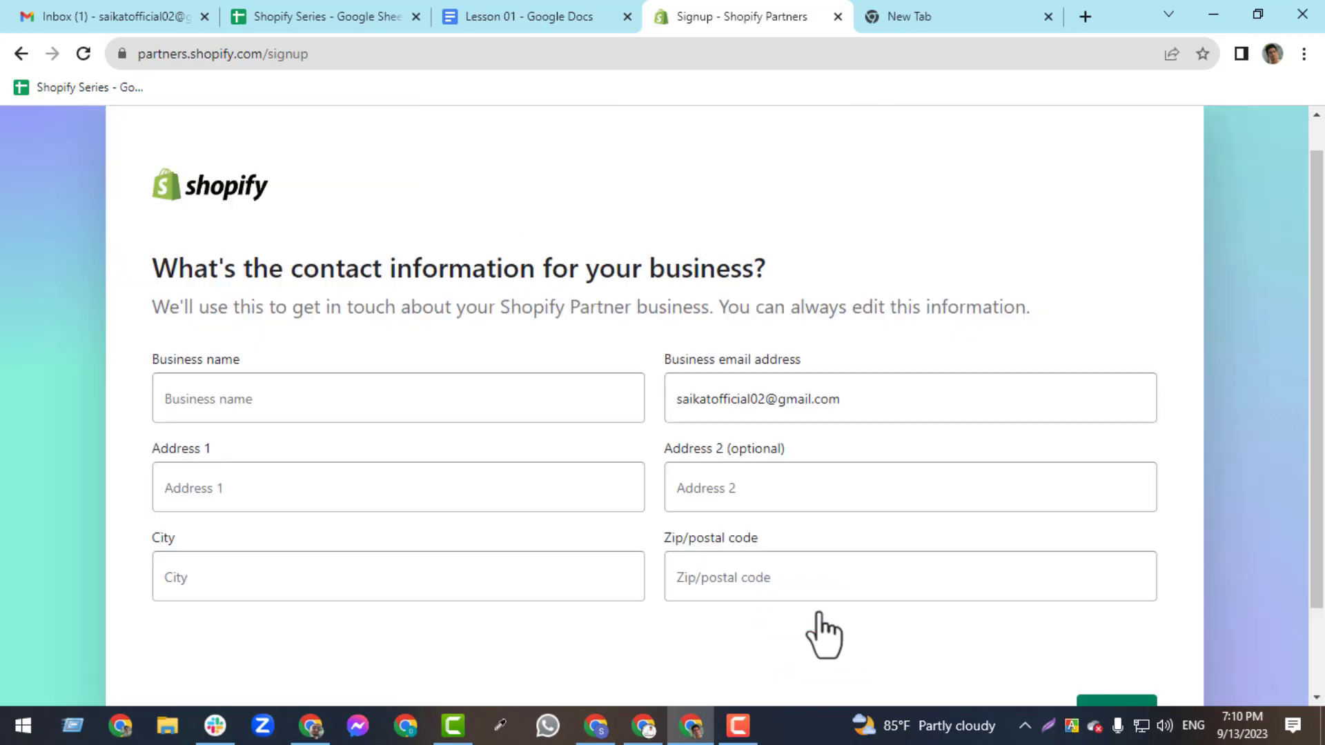
# Enter shopcorner as the business name and continue past the address details.
pyautogui.click(265, 411)
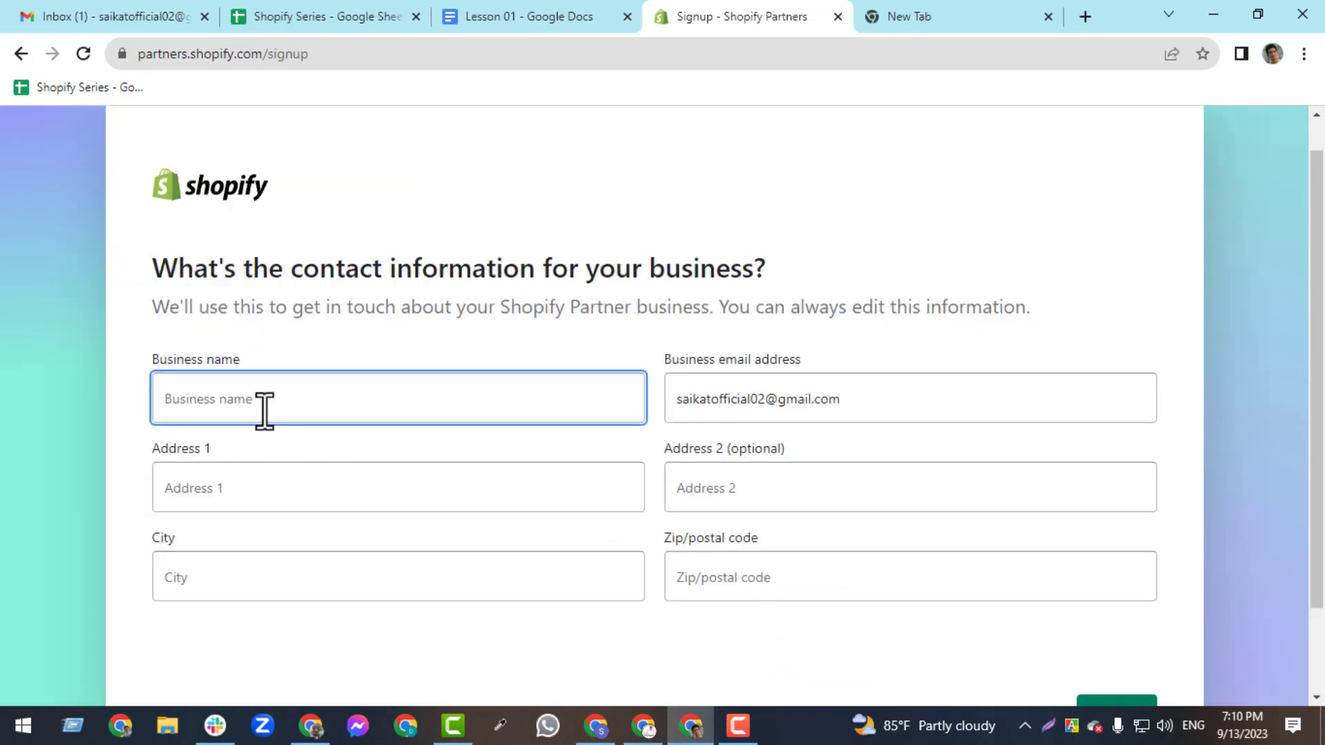
pyautogui.write('sop')
pyautogui.press('BackSpace')
pyautogui.press('BackSpace')
pyautogui.write('hopcoorner')
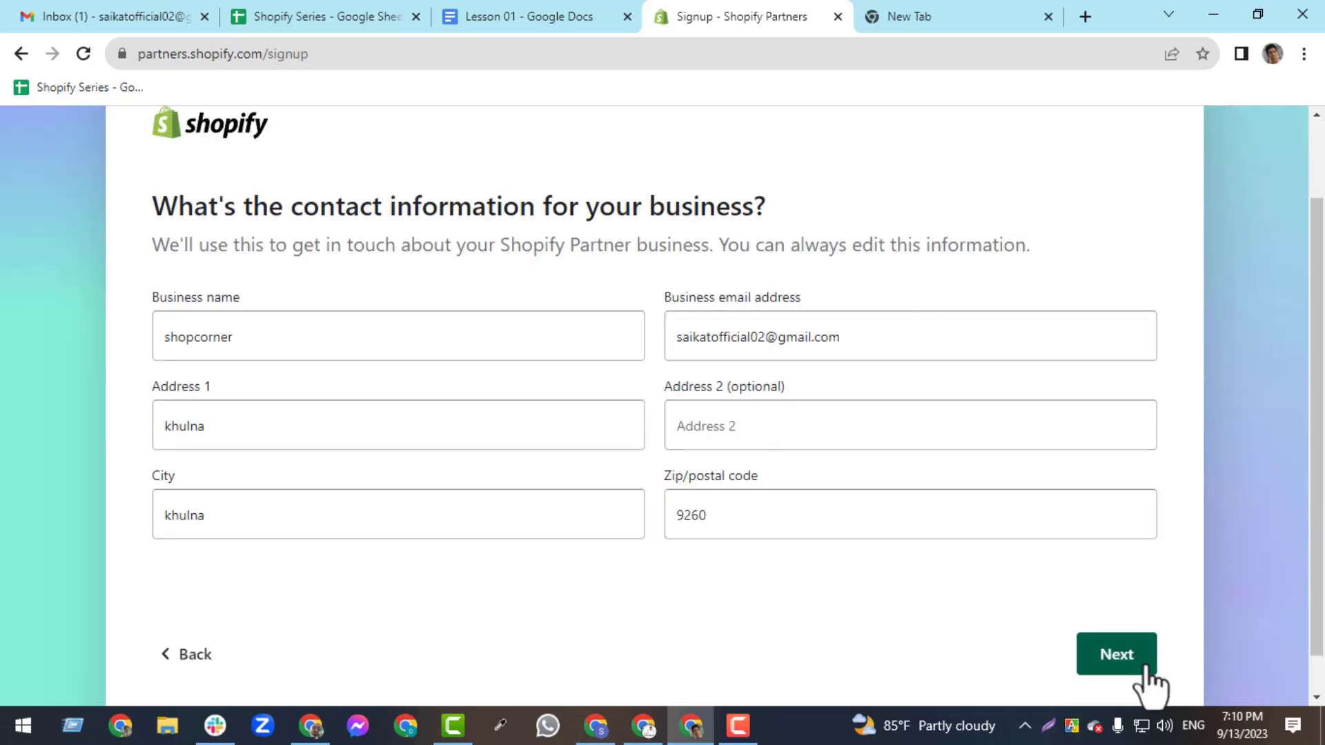
pyautogui.click(1142, 668)
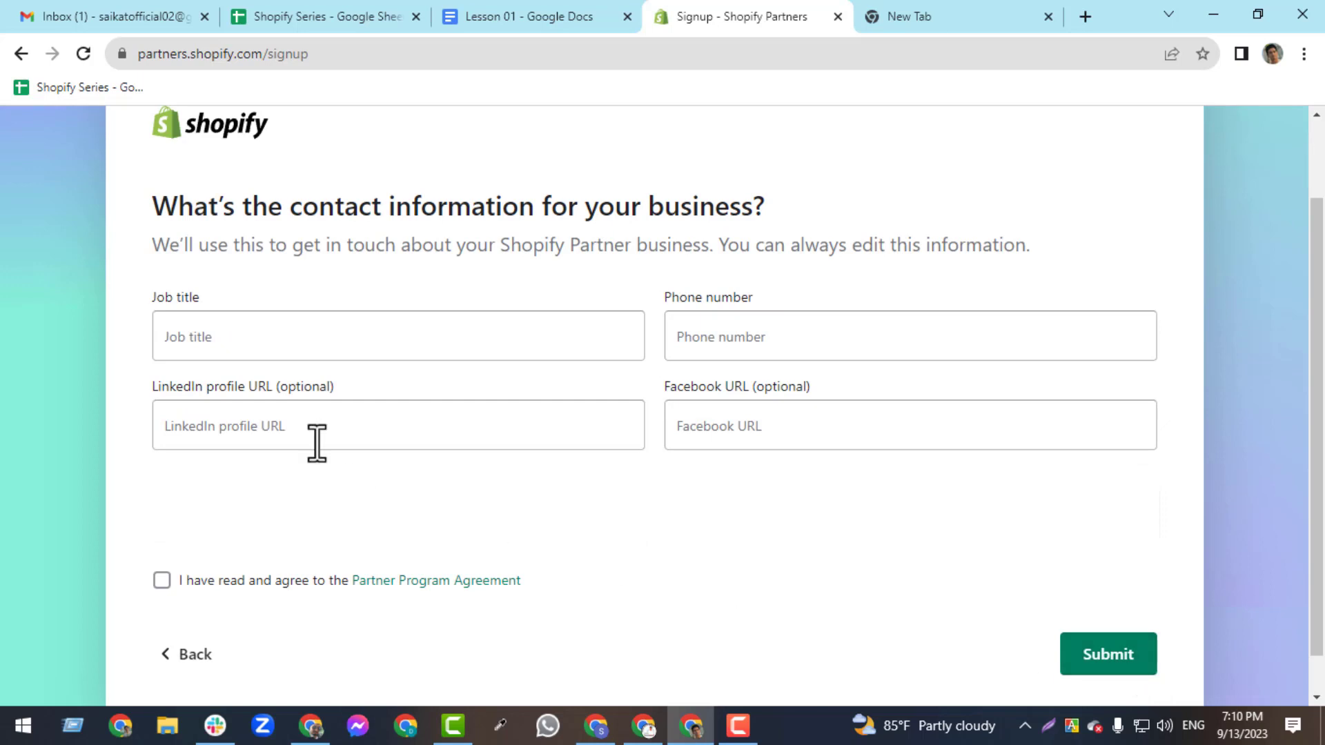
# Enter job title owner and a phone number, accept the Partner Program Agreement, and submit.
pyautogui.click(228, 338)
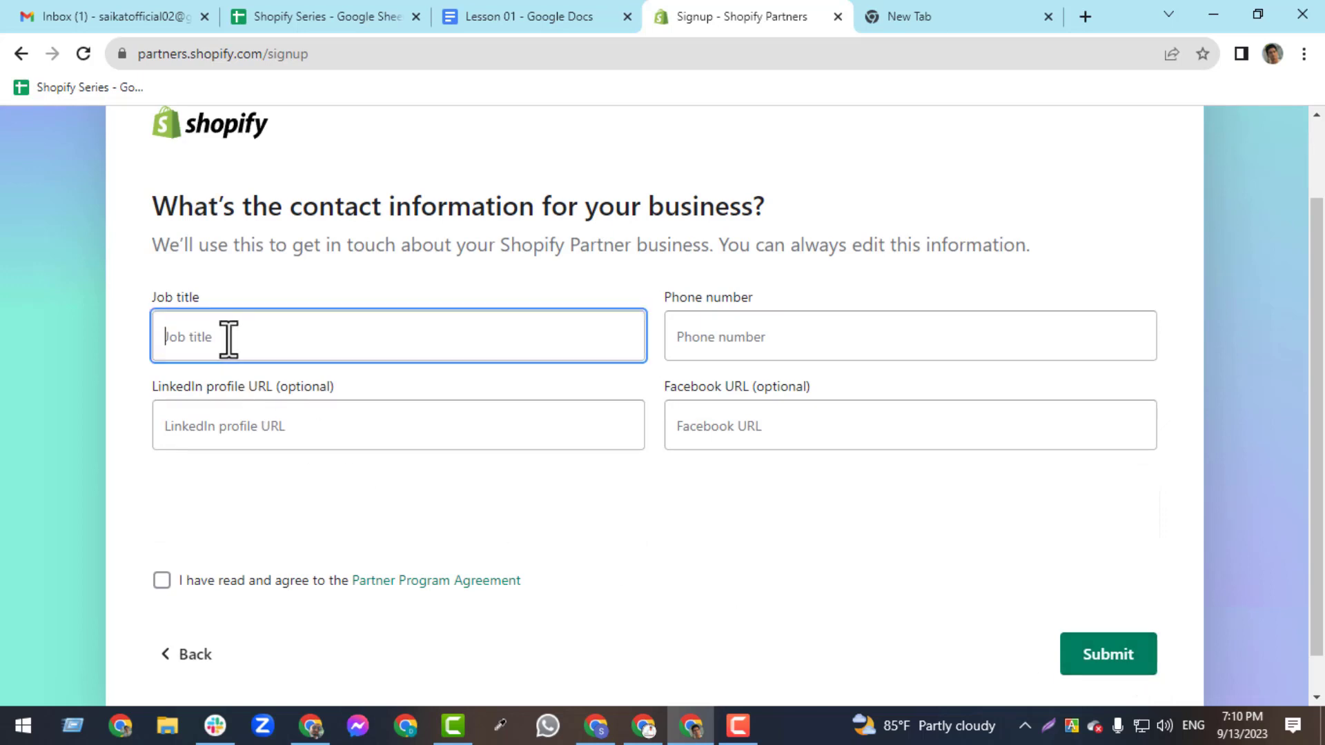
pyautogui.write('owner')
pyautogui.click(732, 341)
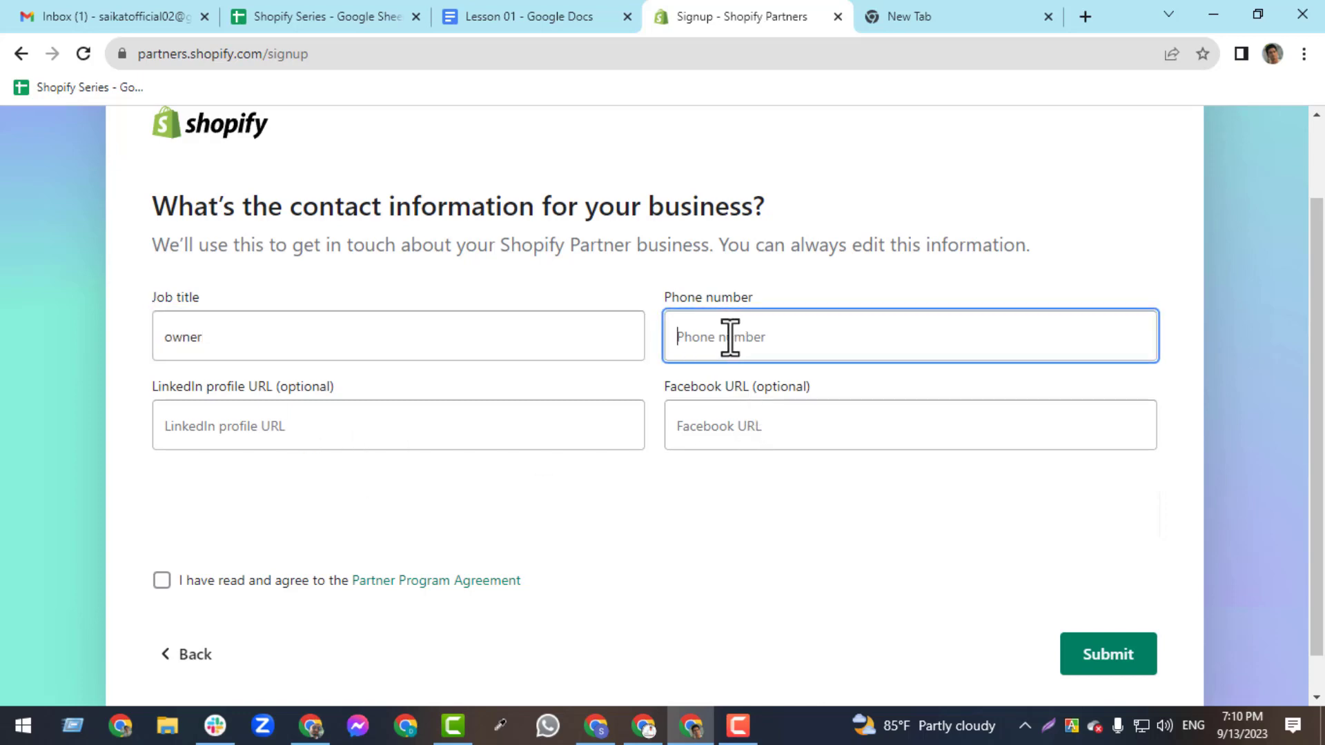
pyautogui.click(256, 592)
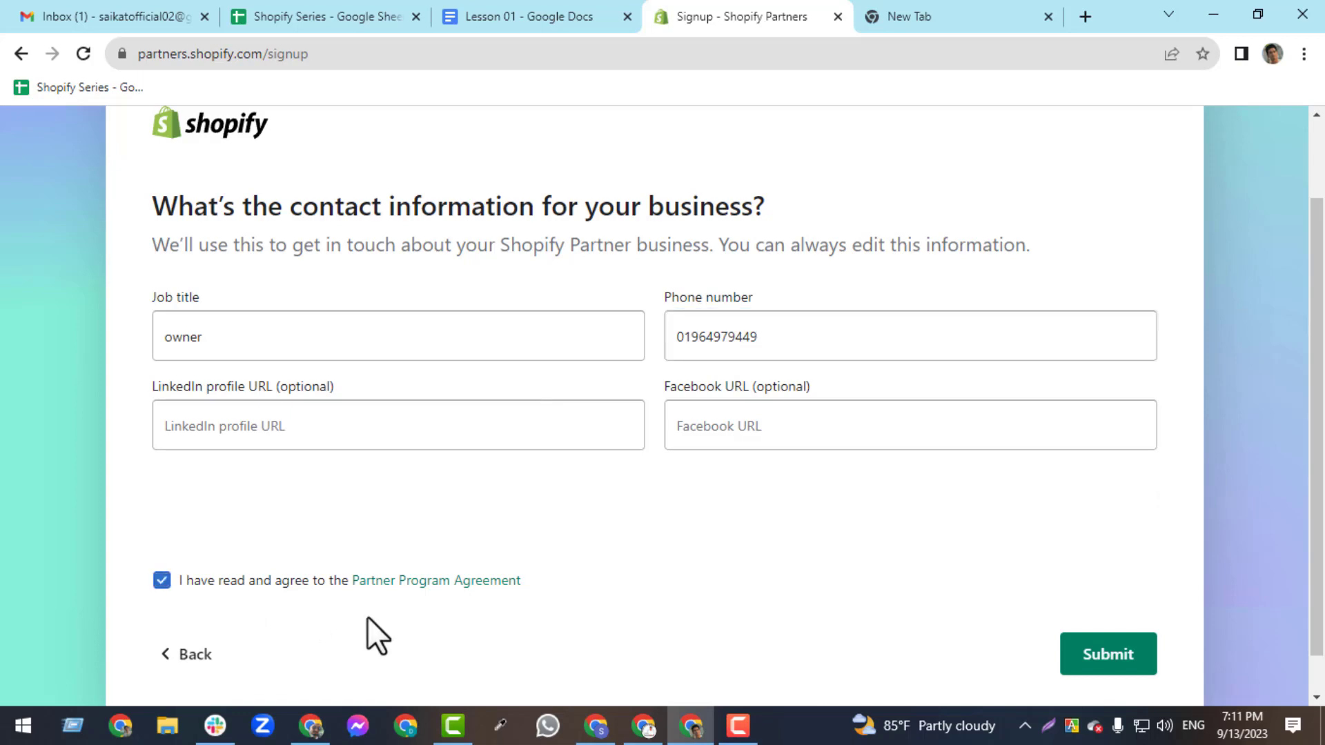
pyautogui.click(1100, 661)
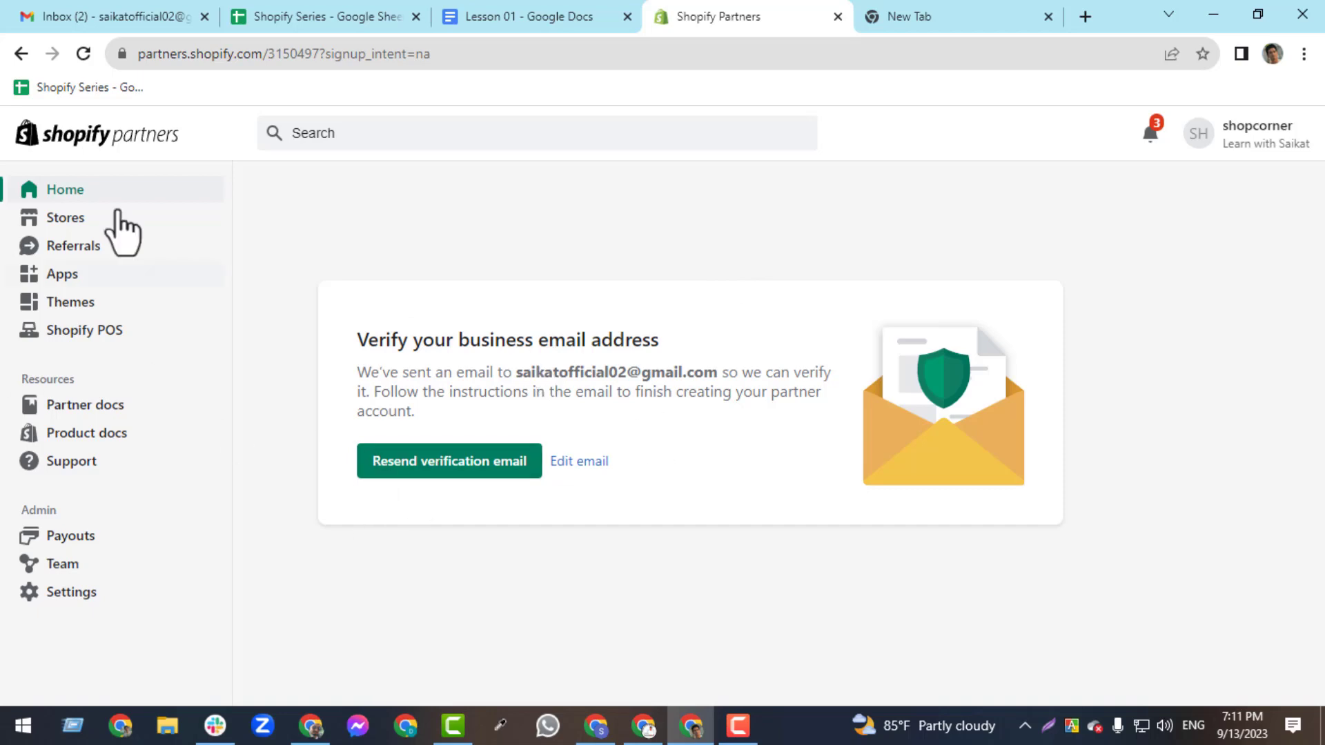
pyautogui.click(86, 15)
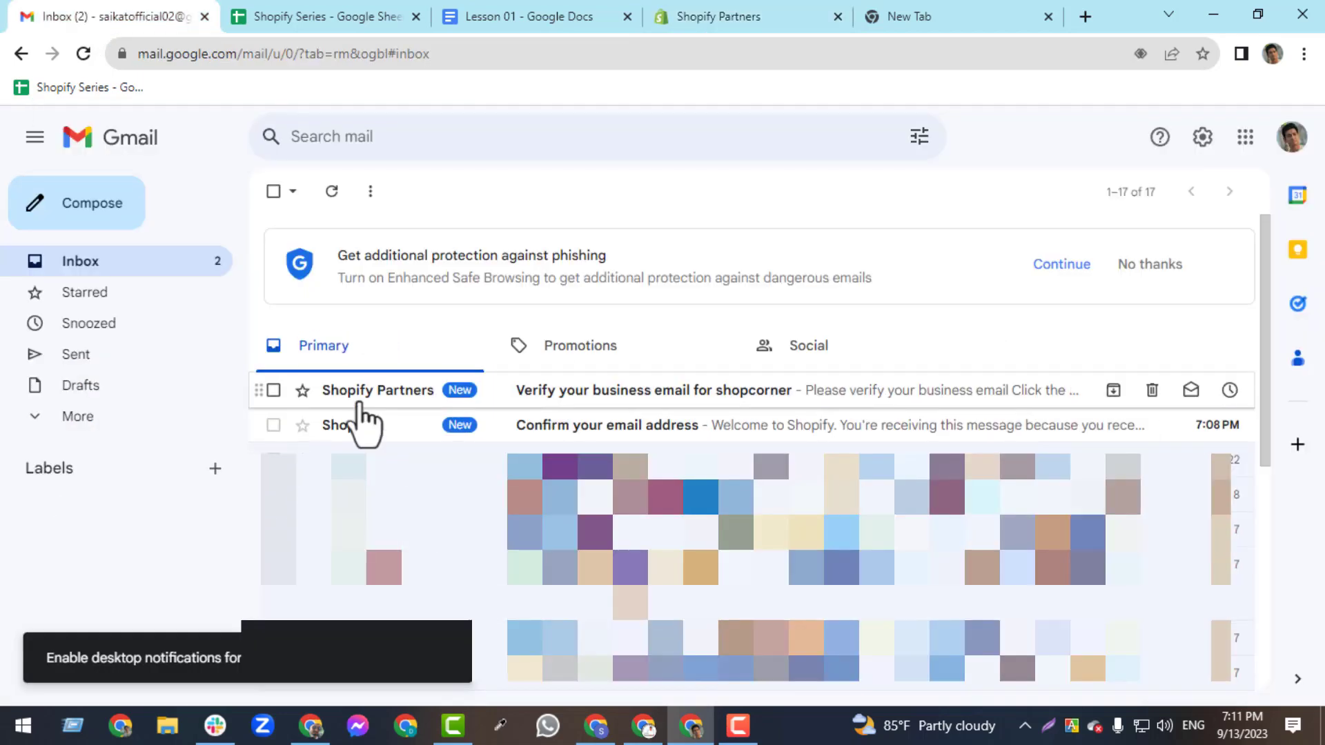
pyautogui.click(652, 392)
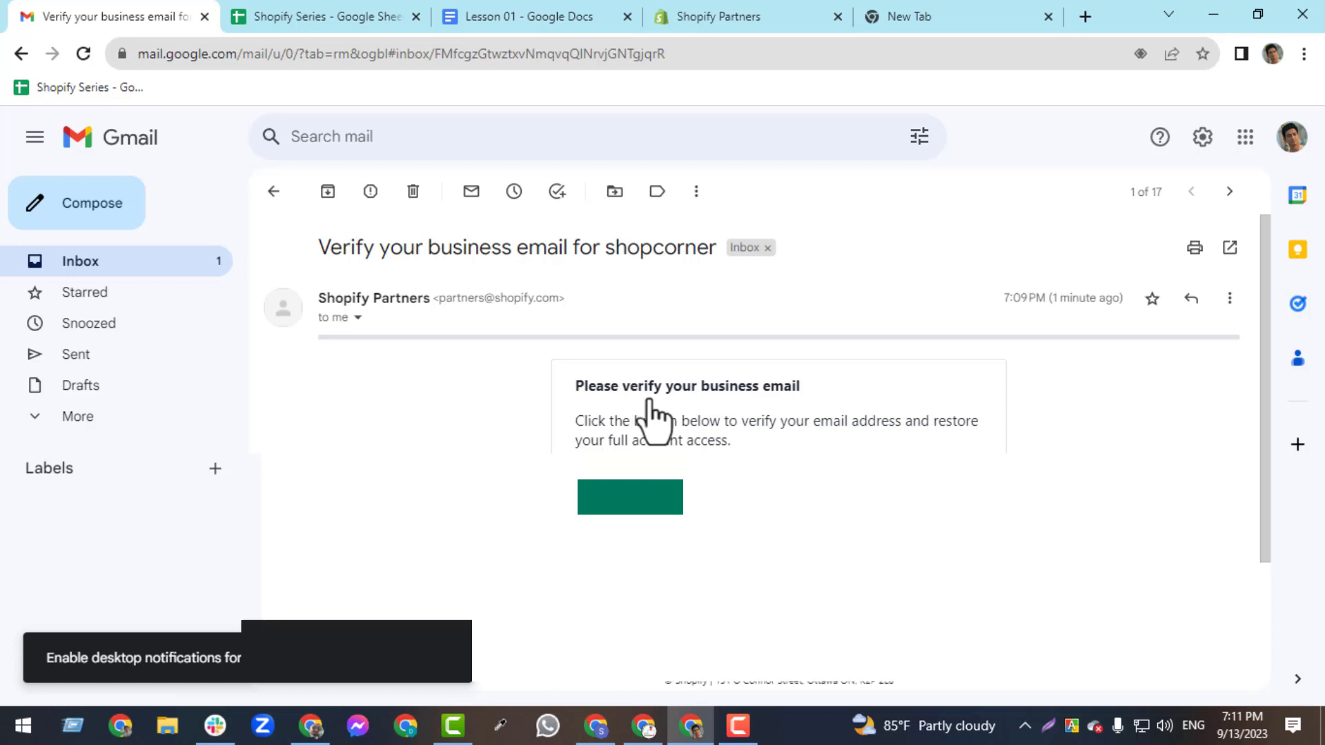
pyautogui.click(682, 493)
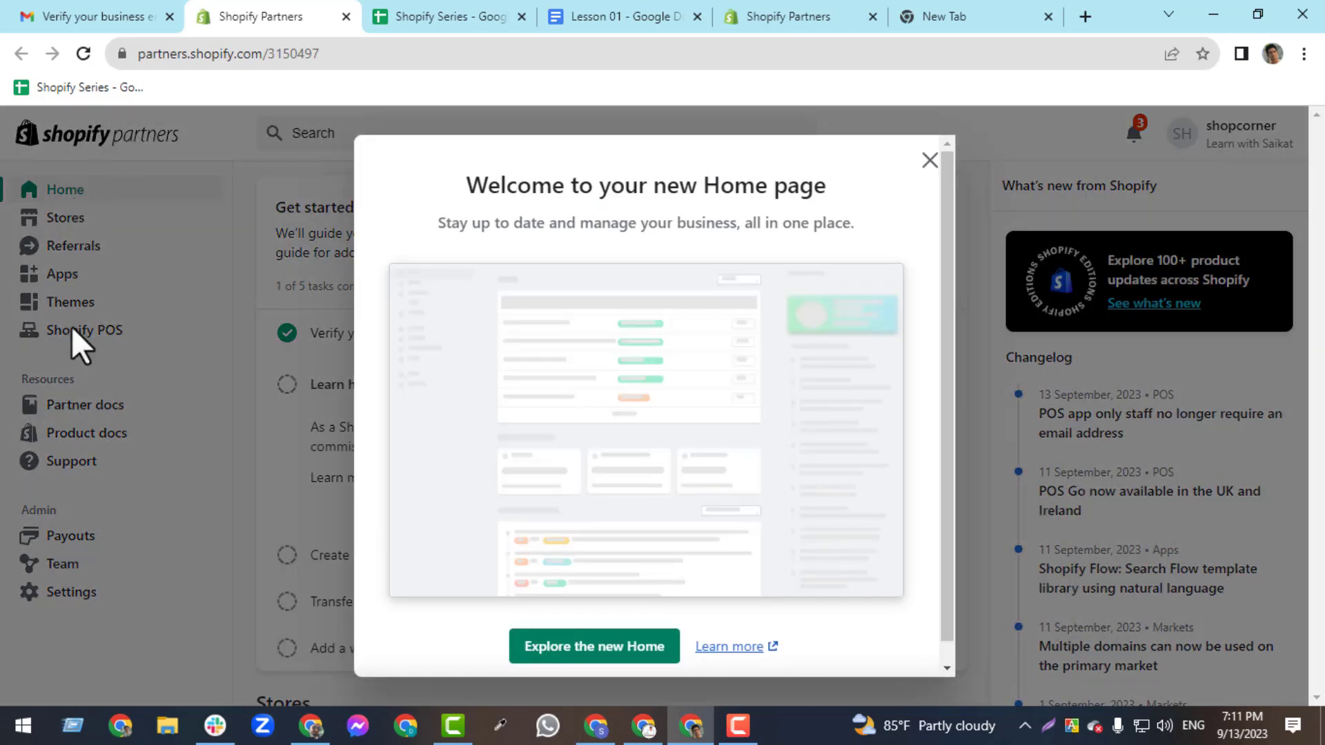
pyautogui.click(930, 160)
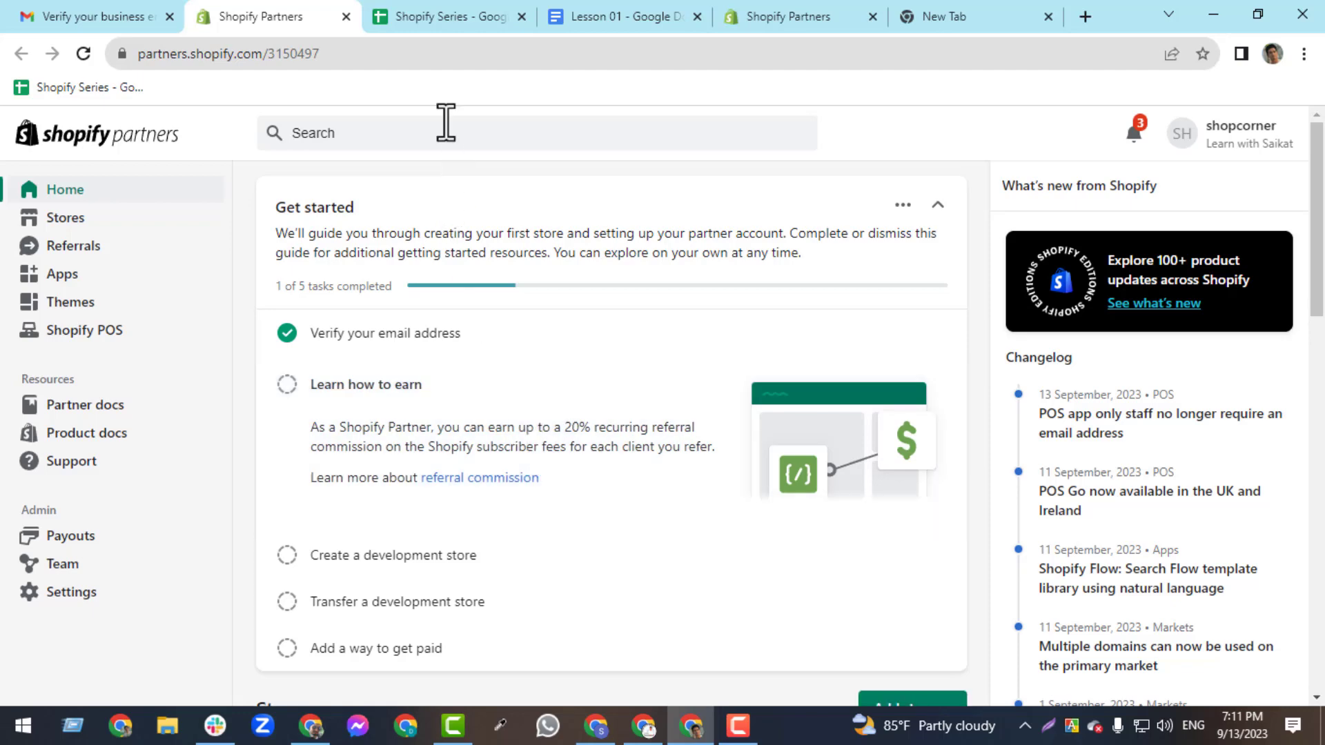
pyautogui.click(762, 28)
pyautogui.click(872, 15)
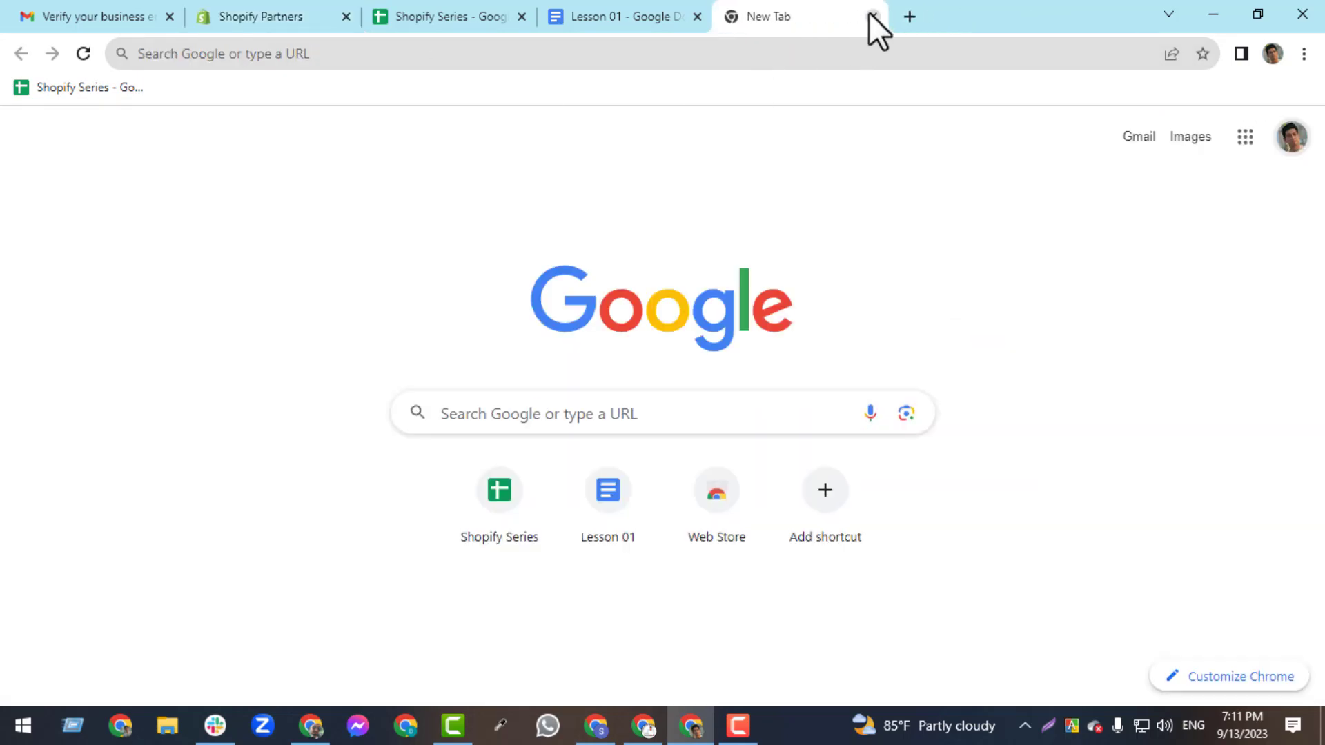
pyautogui.click(872, 16)
pyautogui.click(373, 5)
pyautogui.moveTo(381, 19); pyautogui.dragTo(780, 2)
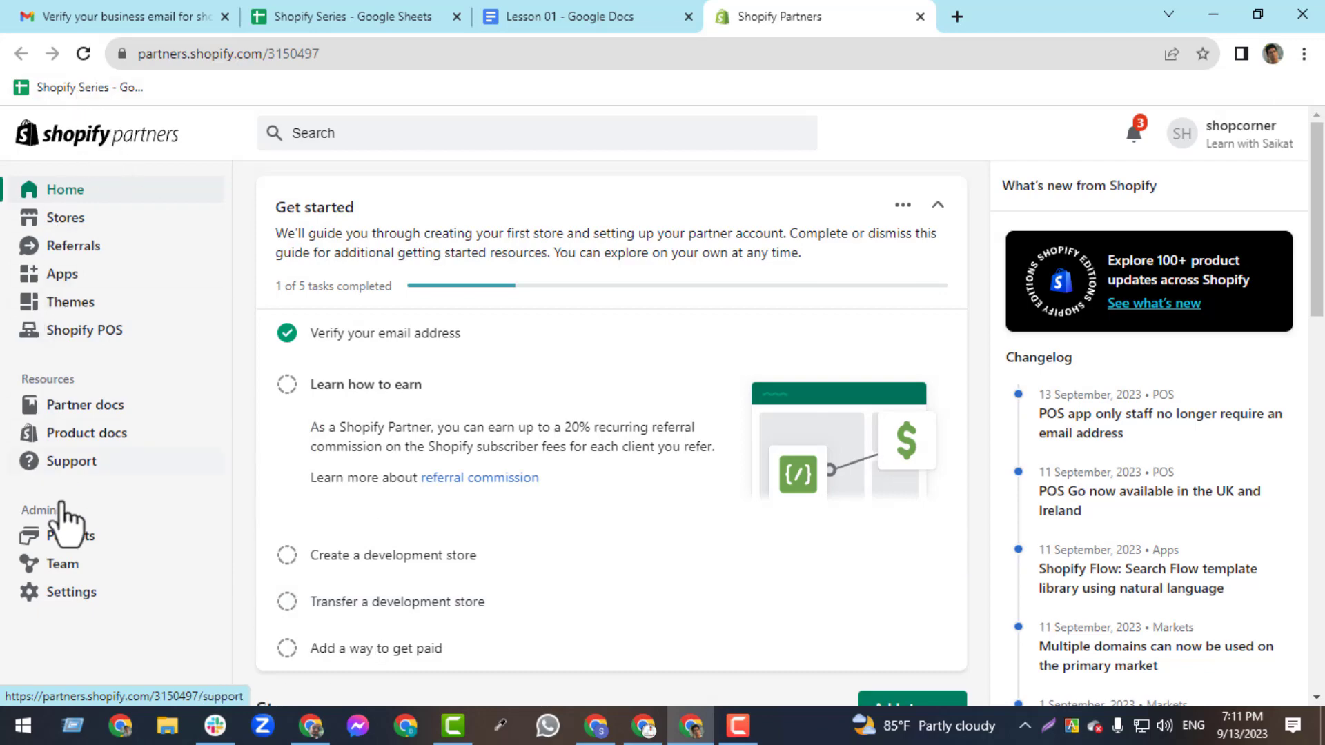
pyautogui.moveTo(1320, 311); pyautogui.dragTo(1248, 267)
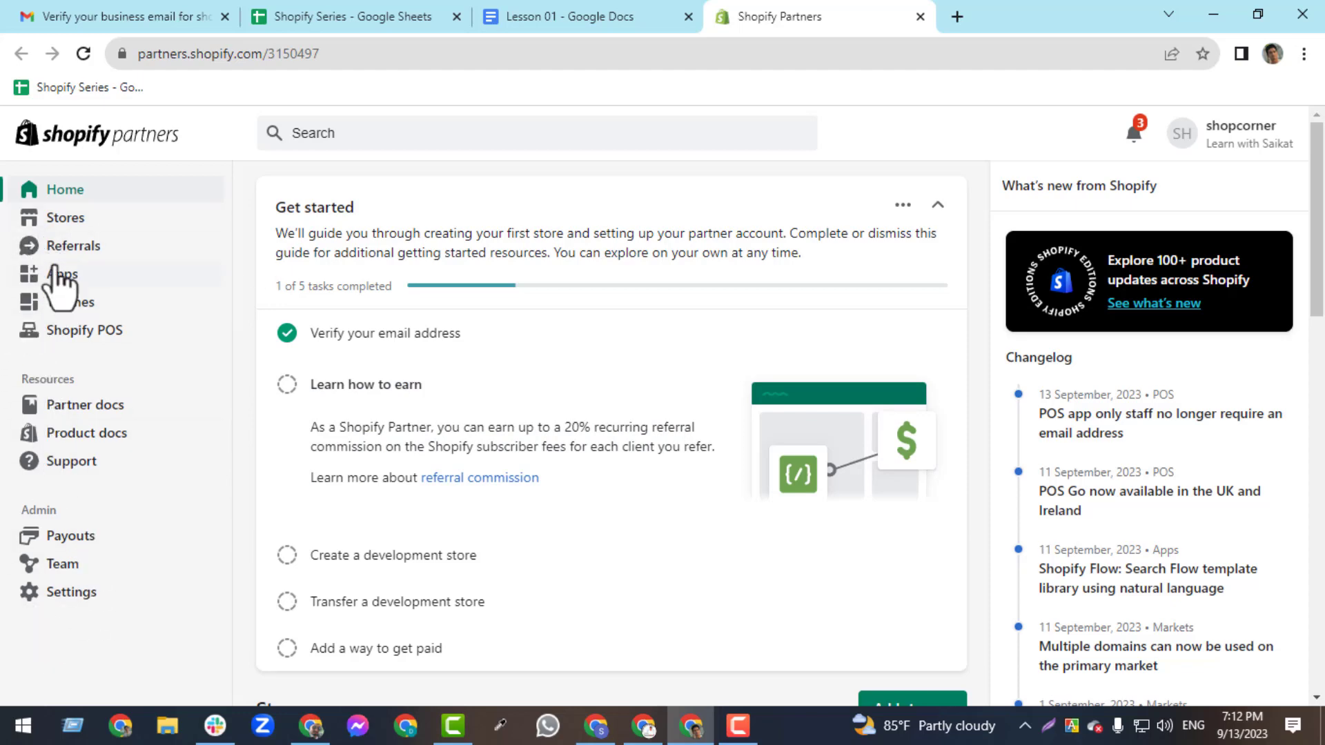
# Start a new development store from the partner Stores page.
pyautogui.click(58, 224)
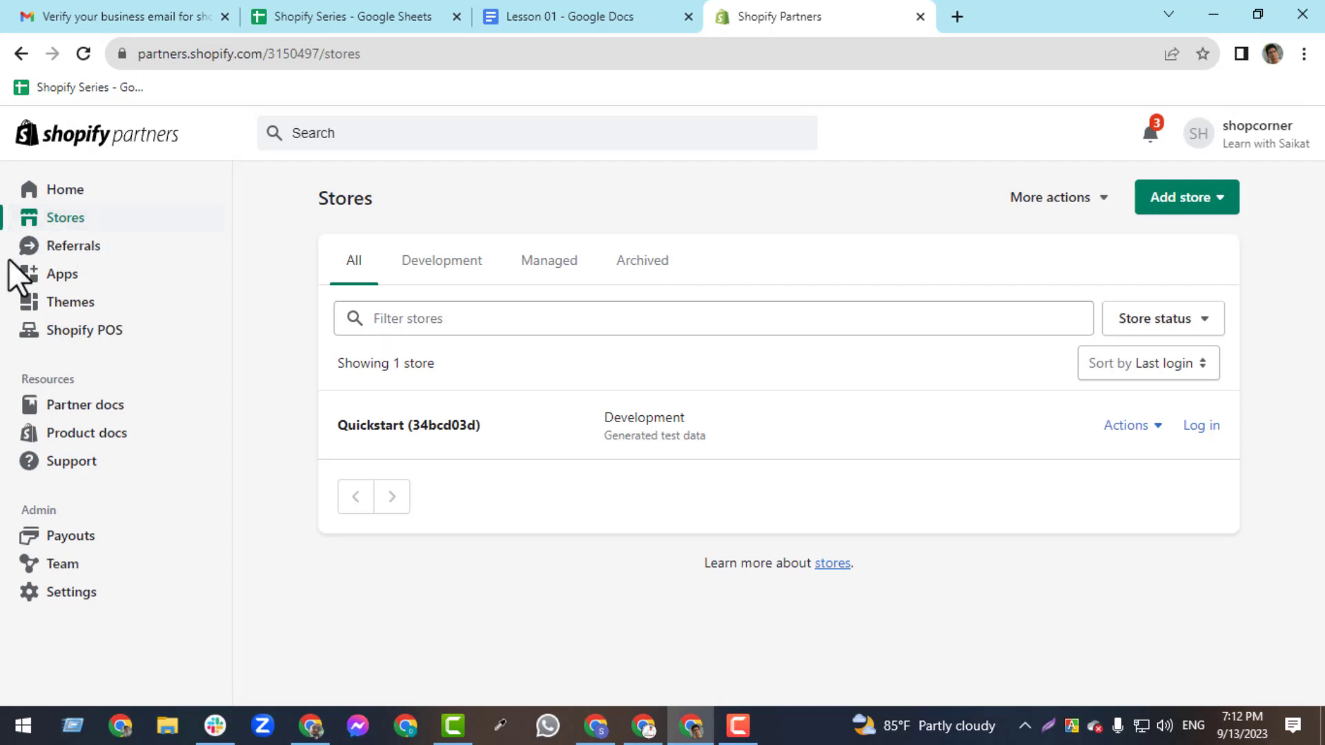
pyautogui.click(1173, 198)
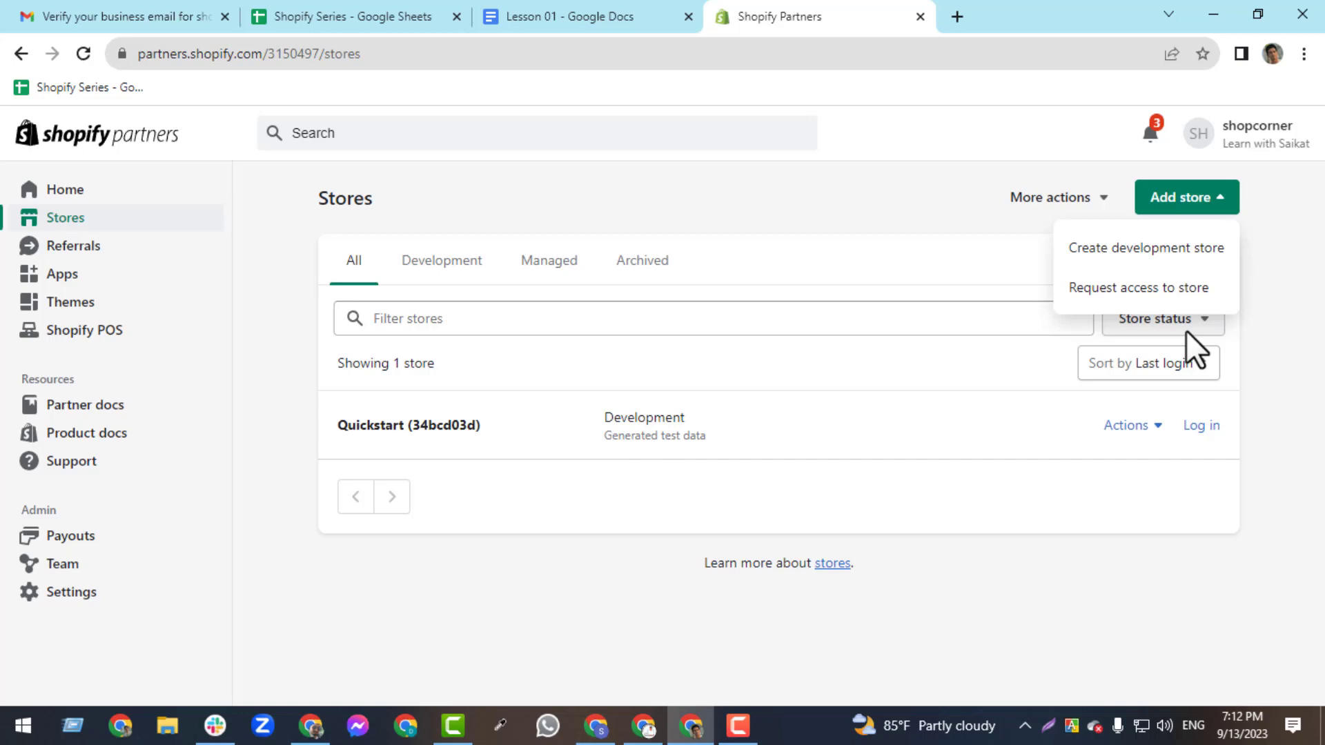
pyautogui.click(1139, 257)
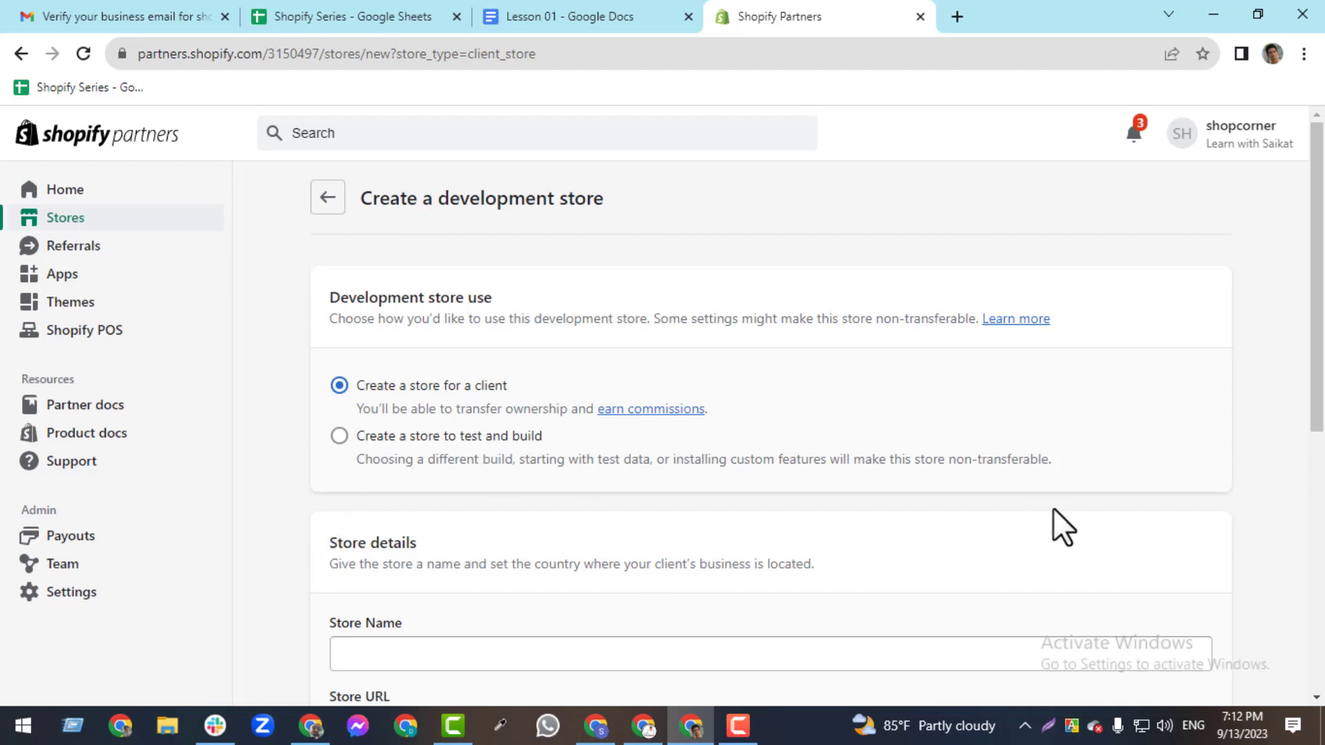
# Name the store juicecornerbd, check its juicecornerbd.myshopify.com URL, and create it.
pyautogui.scroll(-3, 621, 483)
pyautogui.click(488, 429)
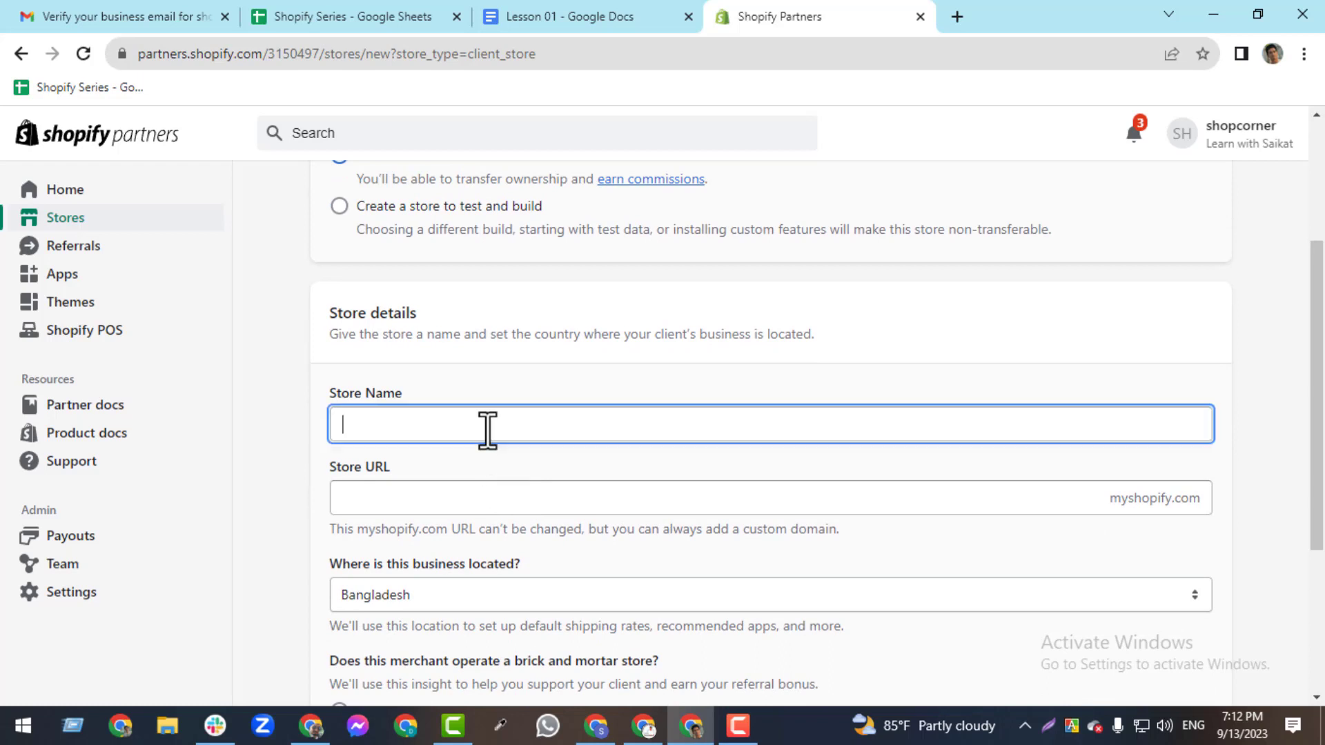
pyautogui.write('juicecorner')
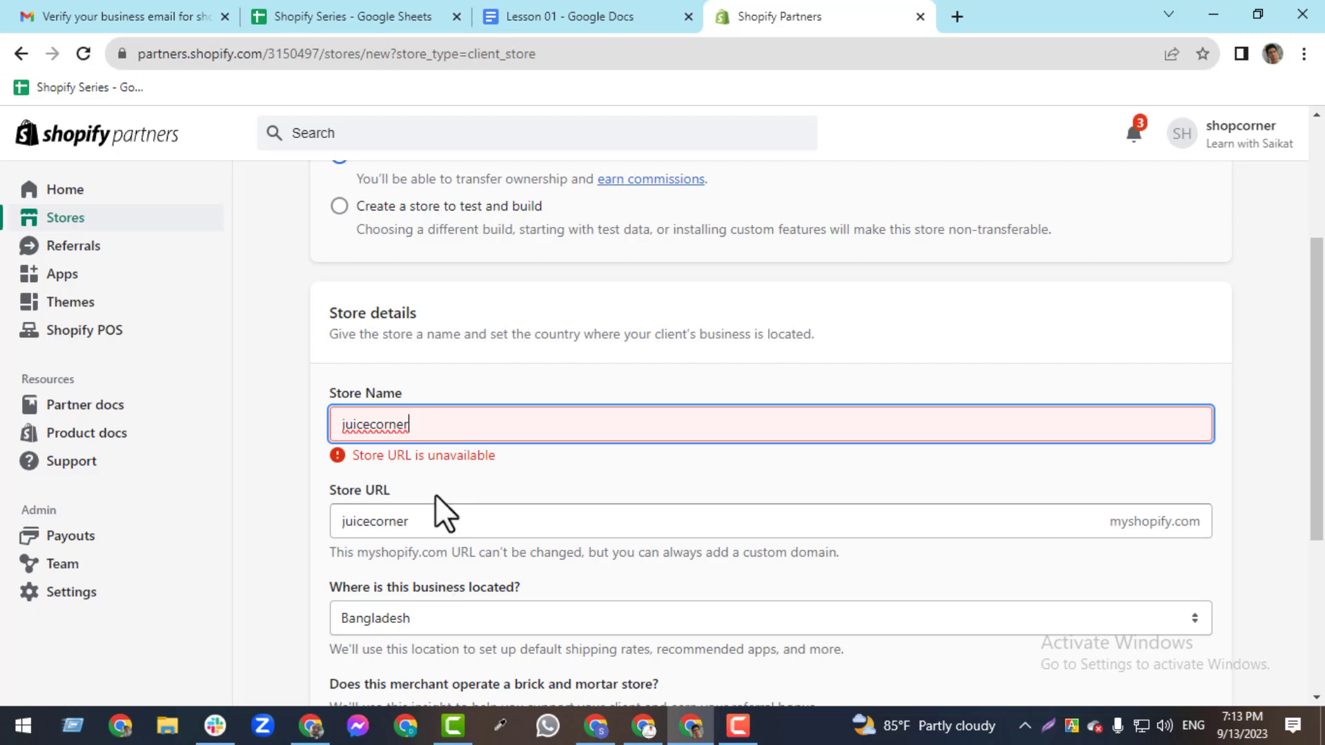
pyautogui.write('bd')
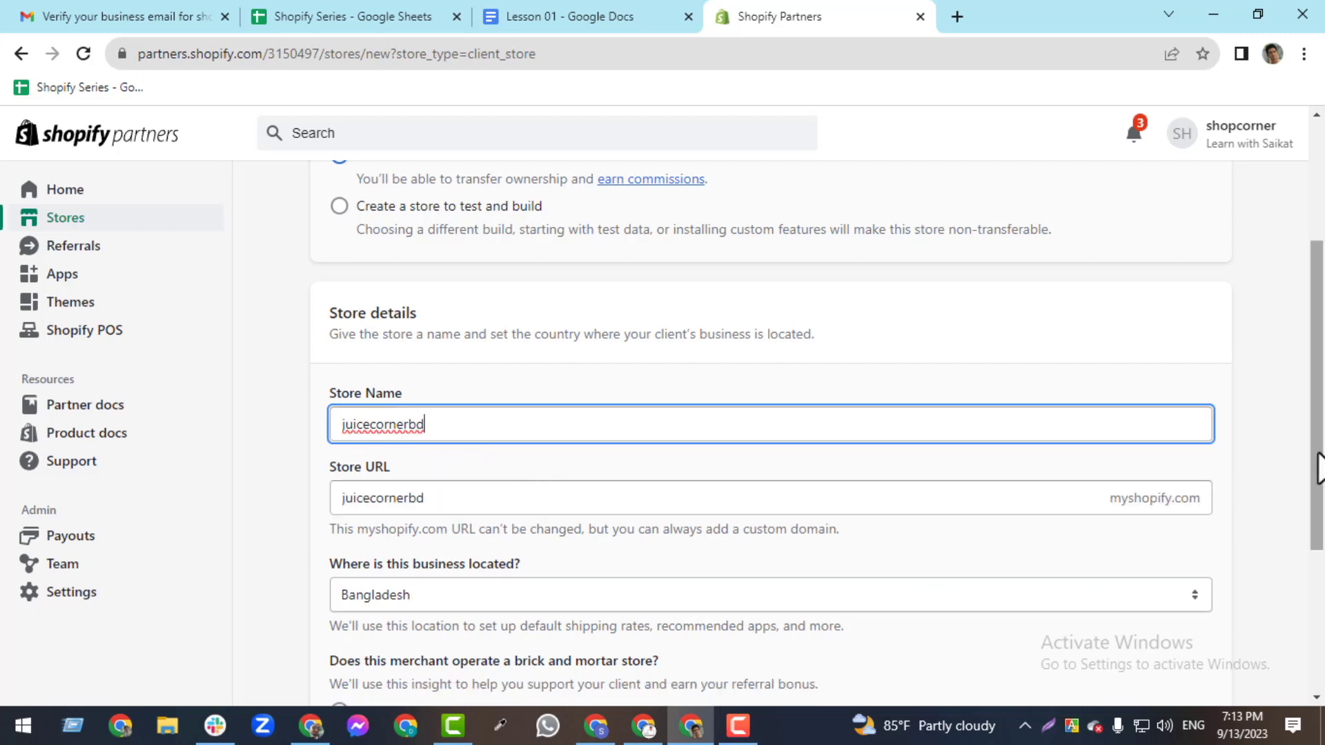
pyautogui.scroll(-1, 1315, 456)
pyautogui.moveTo(344, 414); pyautogui.dragTo(491, 416)
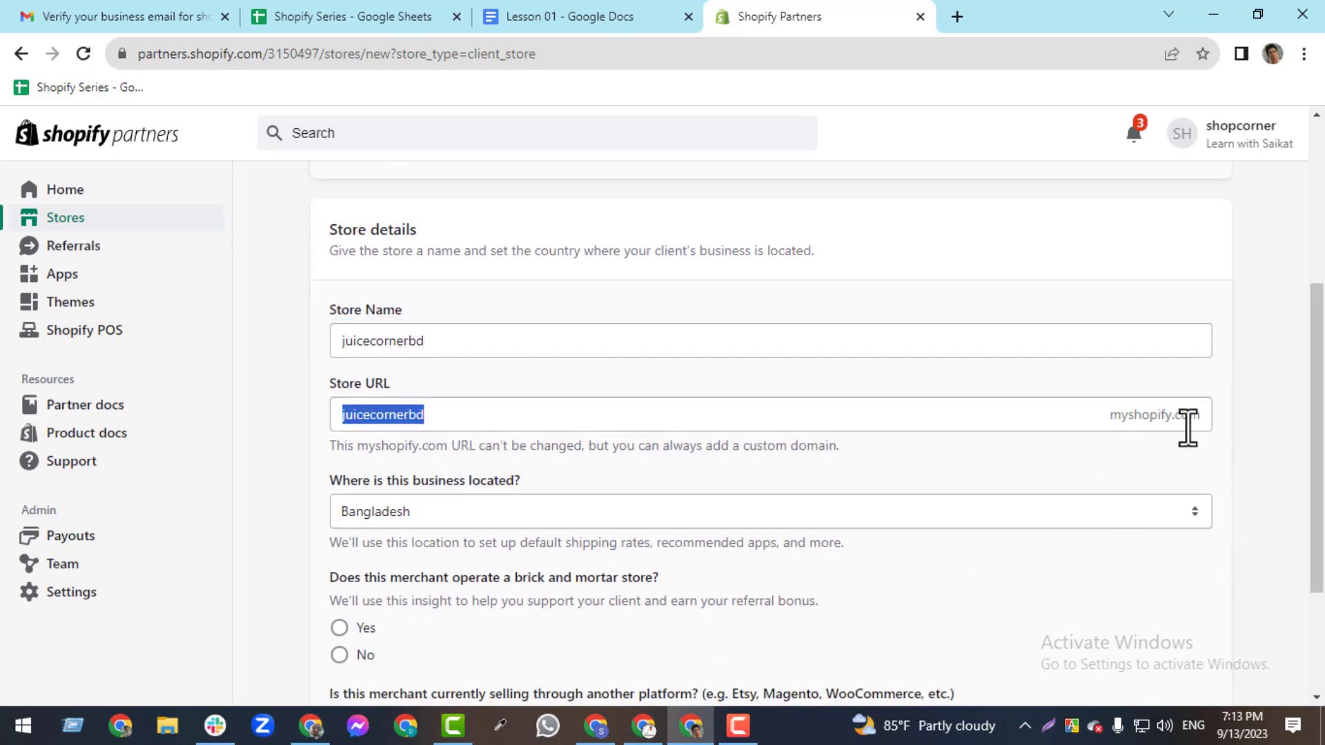
pyautogui.click(994, 412)
pyautogui.scroll(-1, 1318, 431)
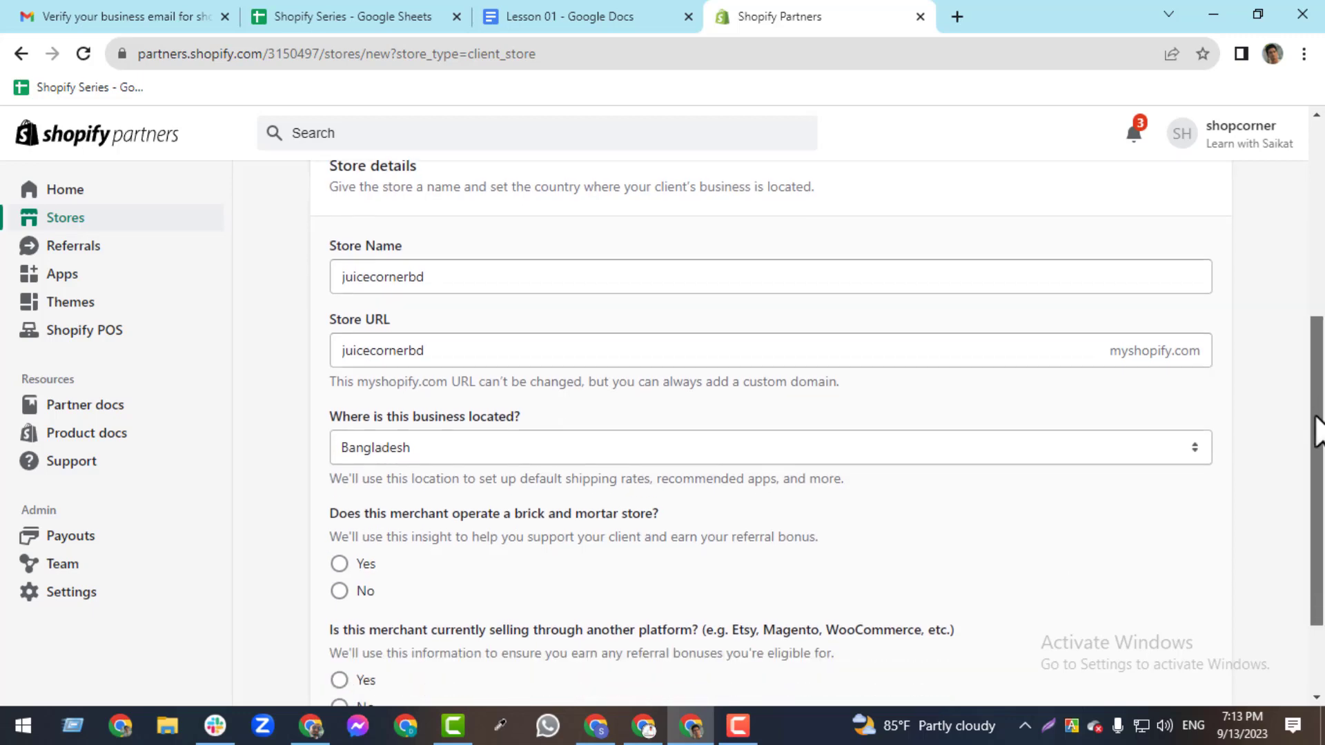
pyautogui.scroll(-1, 1318, 432)
pyautogui.scroll(-1, 1318, 527)
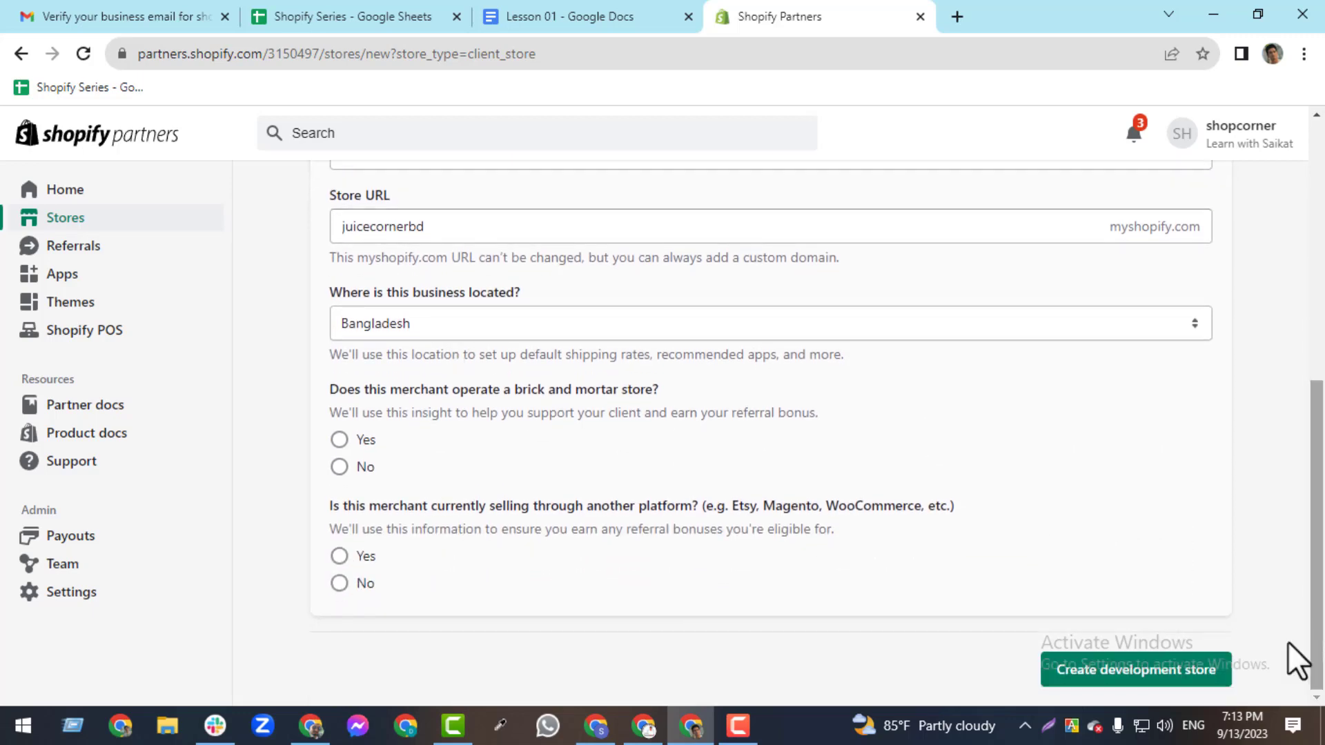
pyautogui.click(1111, 680)
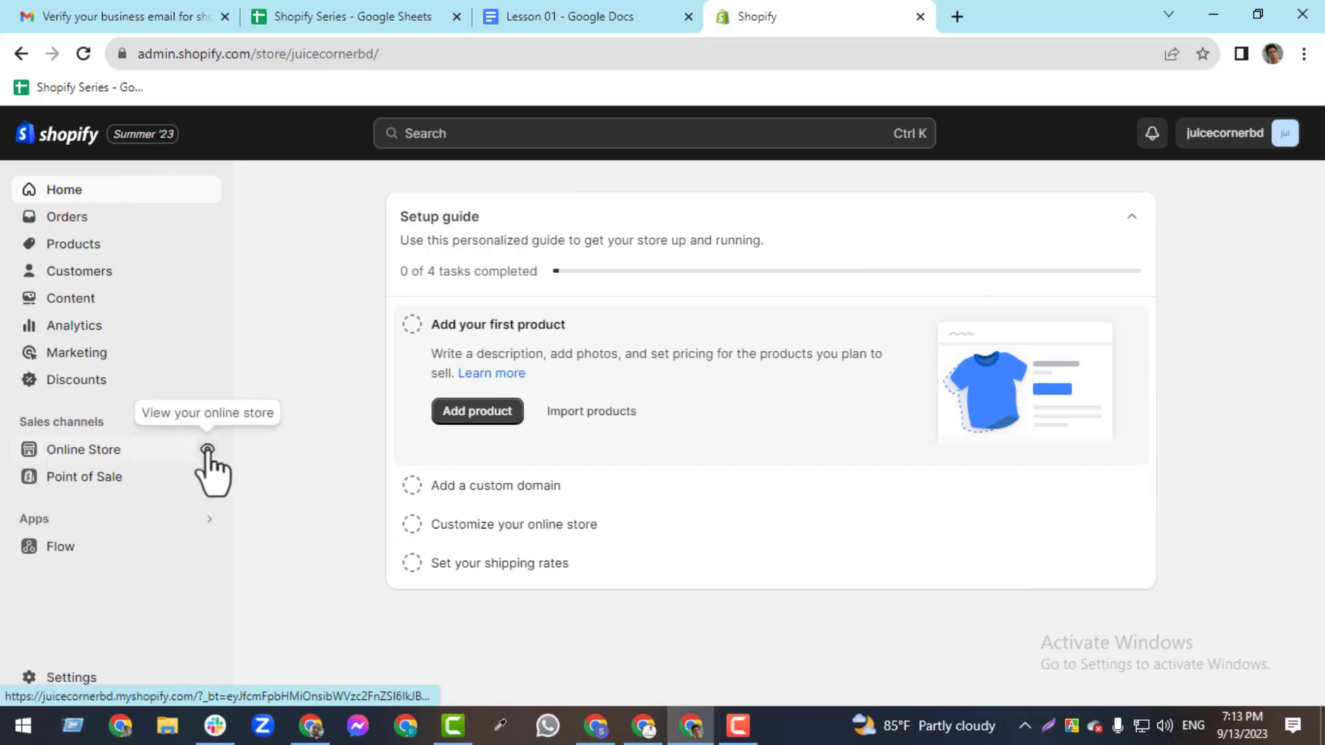
# Preview the storefront's 'Something went wrong' no-theme error, then open the Online Store themes page.
pyautogui.click(207, 449)
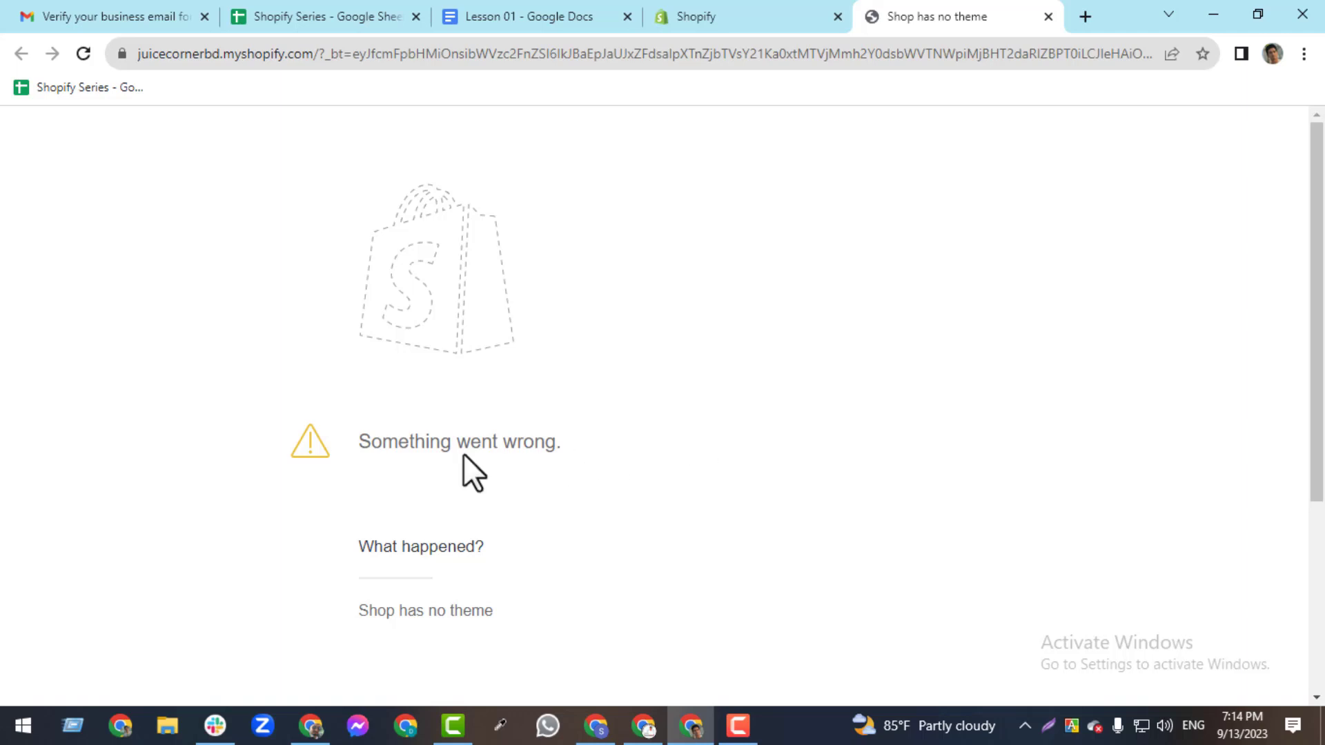
pyautogui.moveTo(370, 435); pyautogui.dragTo(837, 621)
pyautogui.click(794, 540)
pyautogui.click(711, 17)
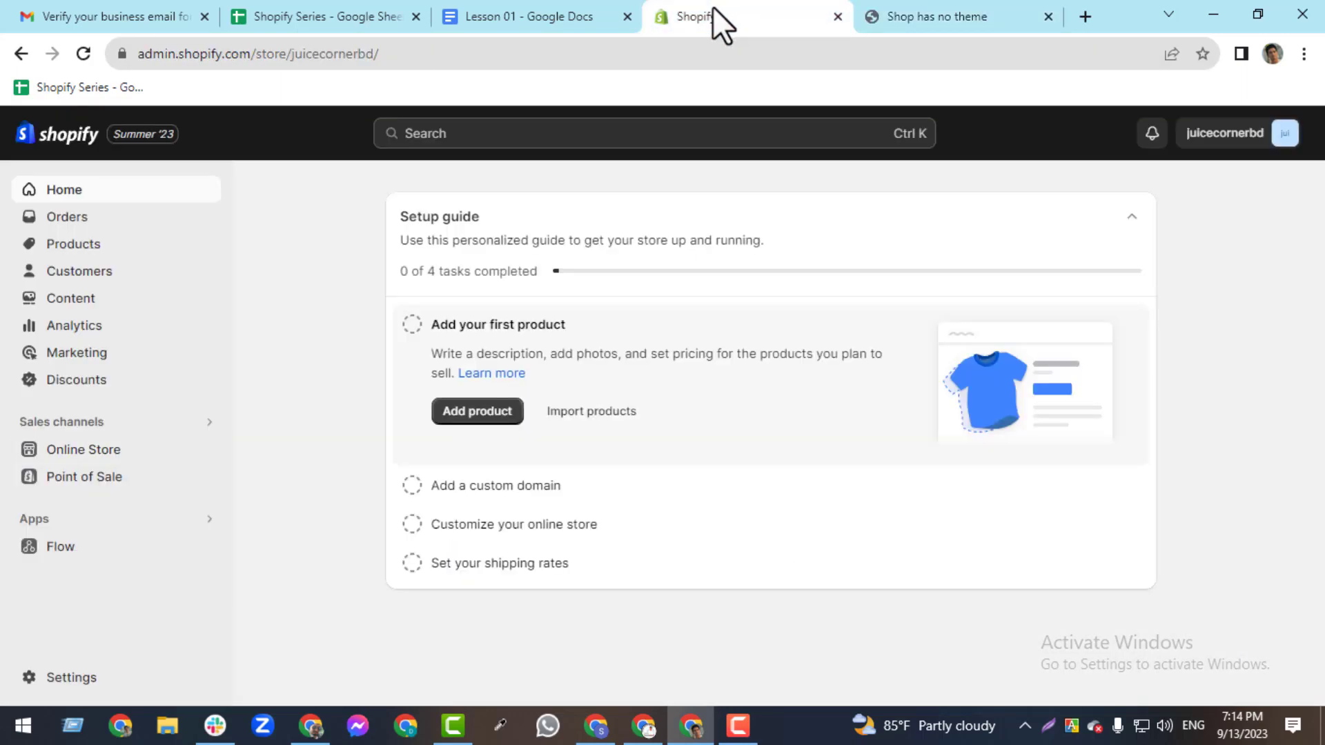
pyautogui.click(66, 453)
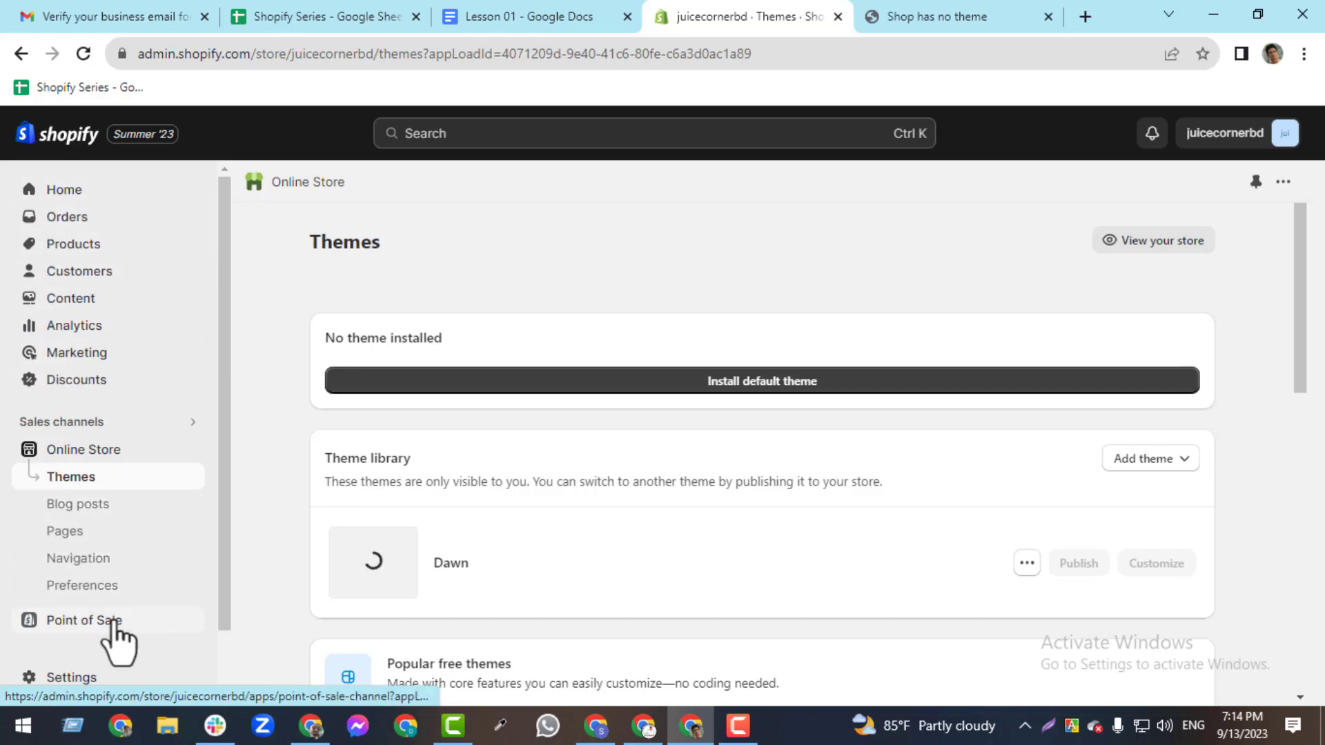
# Replace the storefront access password in Online Store Preferences and save it.
pyautogui.click(95, 598)
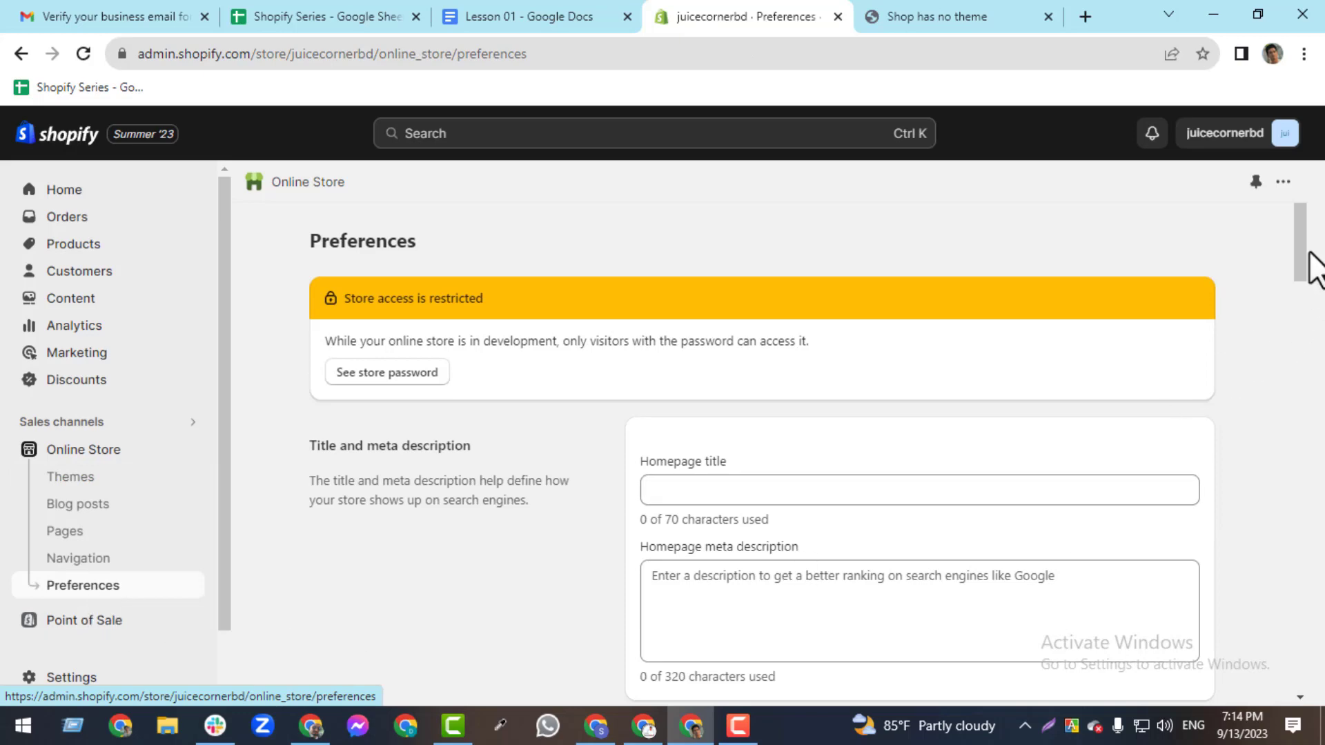
pyautogui.moveTo(1307, 262); pyautogui.dragTo(1301, 599)
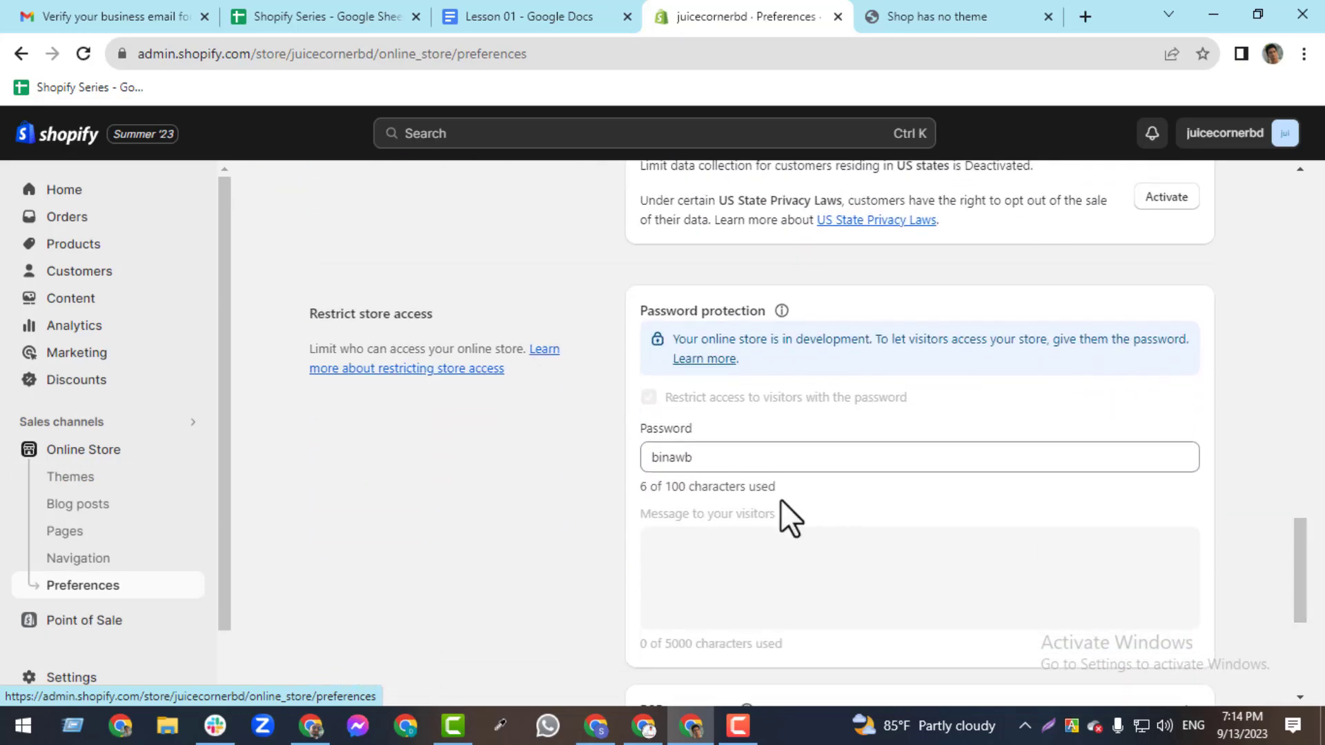
pyautogui.doubleClick(704, 462)
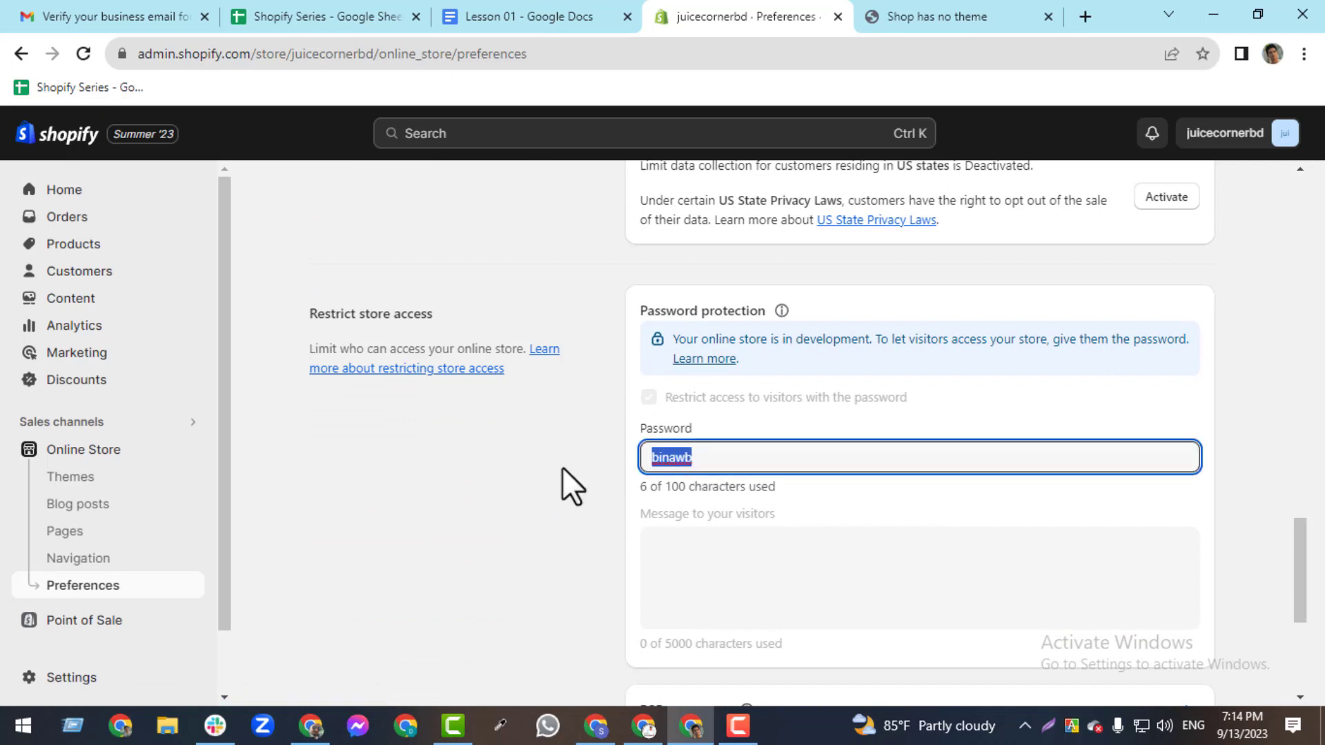
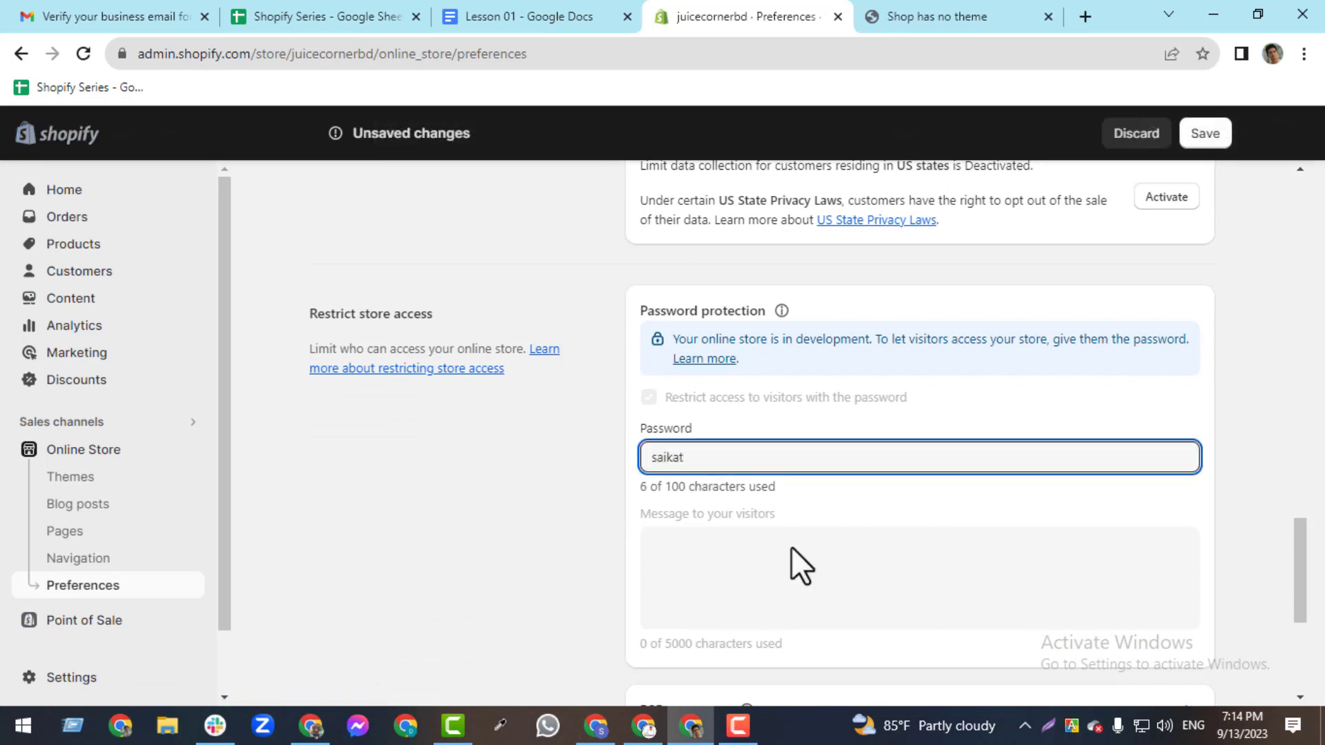
pyautogui.click(1205, 133)
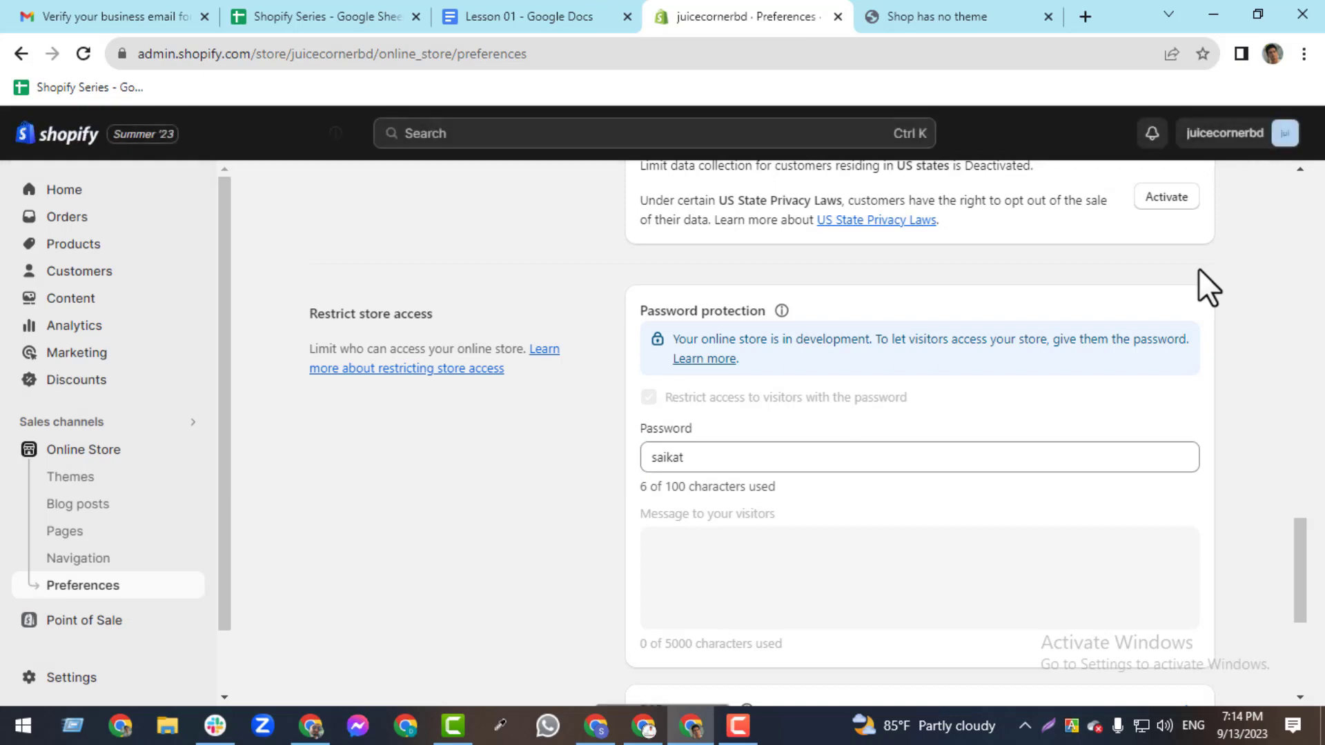
pyautogui.click(910, 20)
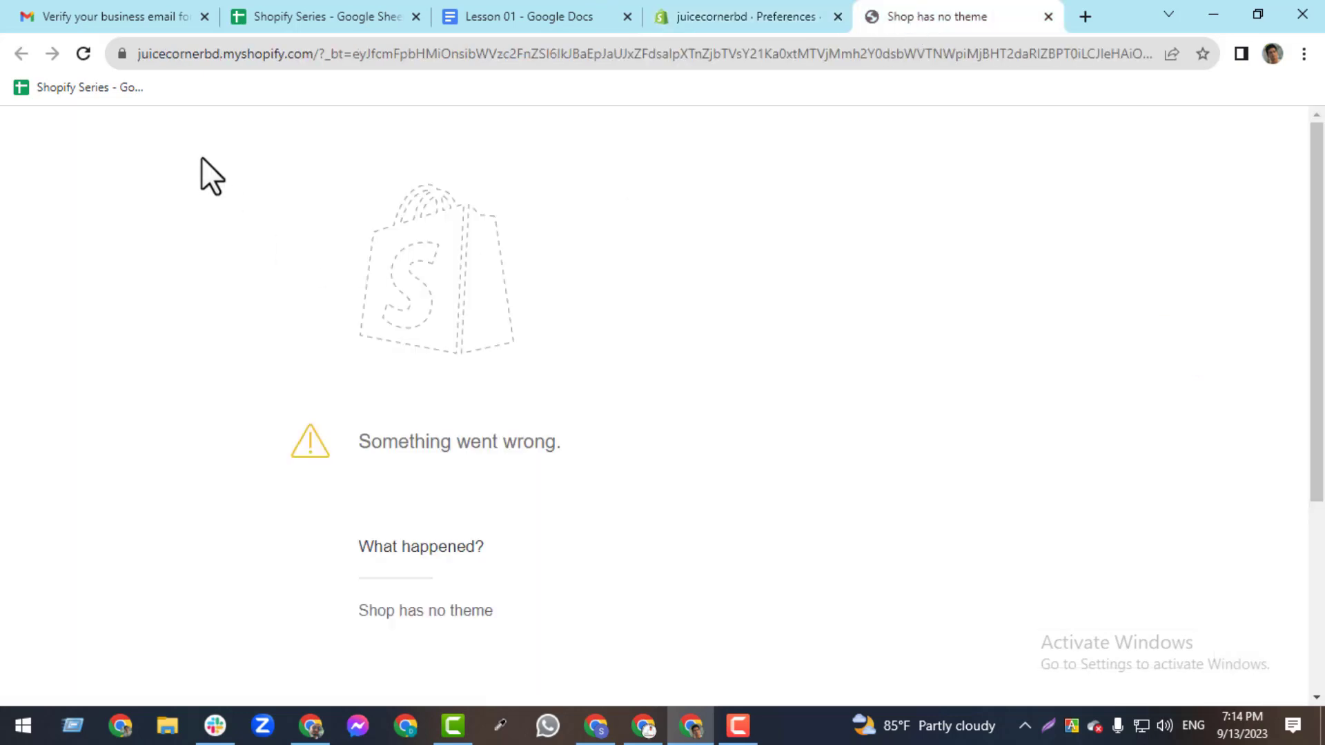
# Reload the themed juicecornerbd storefront, dismiss the preview notice, select its URL, and open Incognito.
pyautogui.click(84, 55)
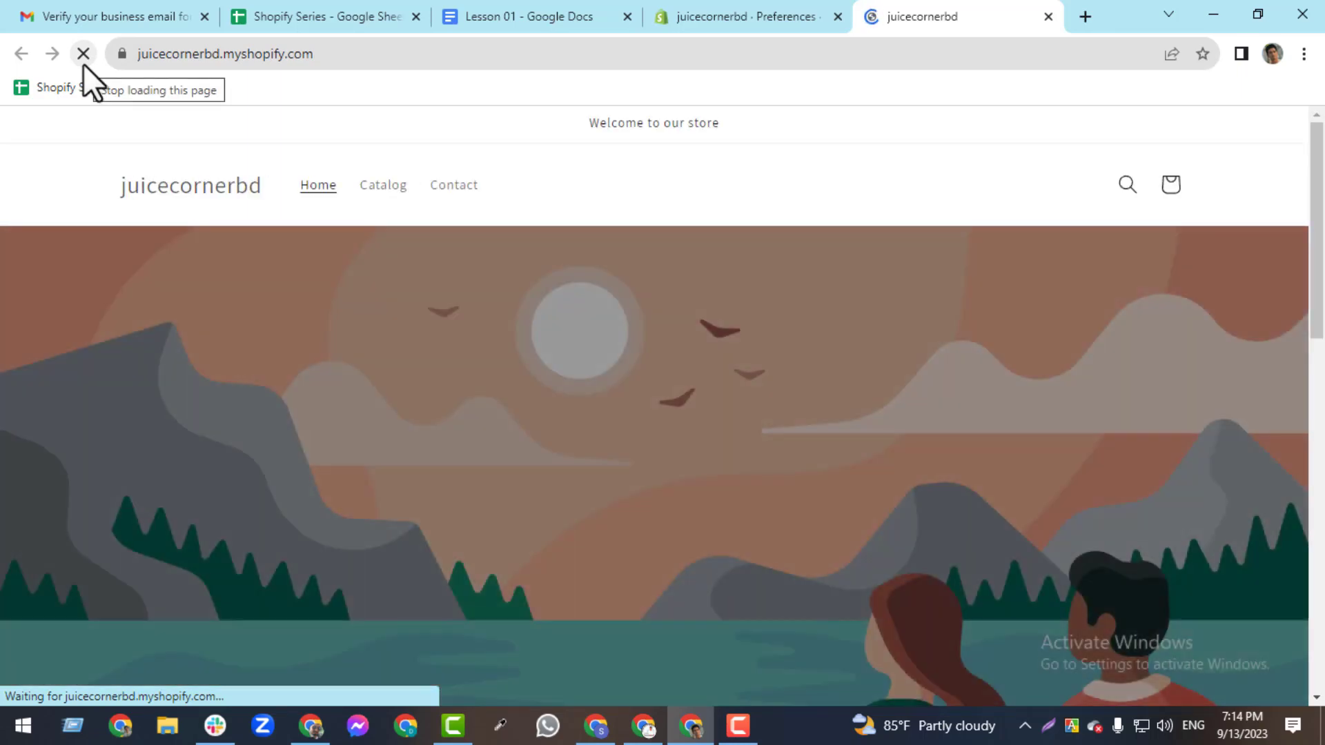
pyautogui.scroll(-1, 1318, 293)
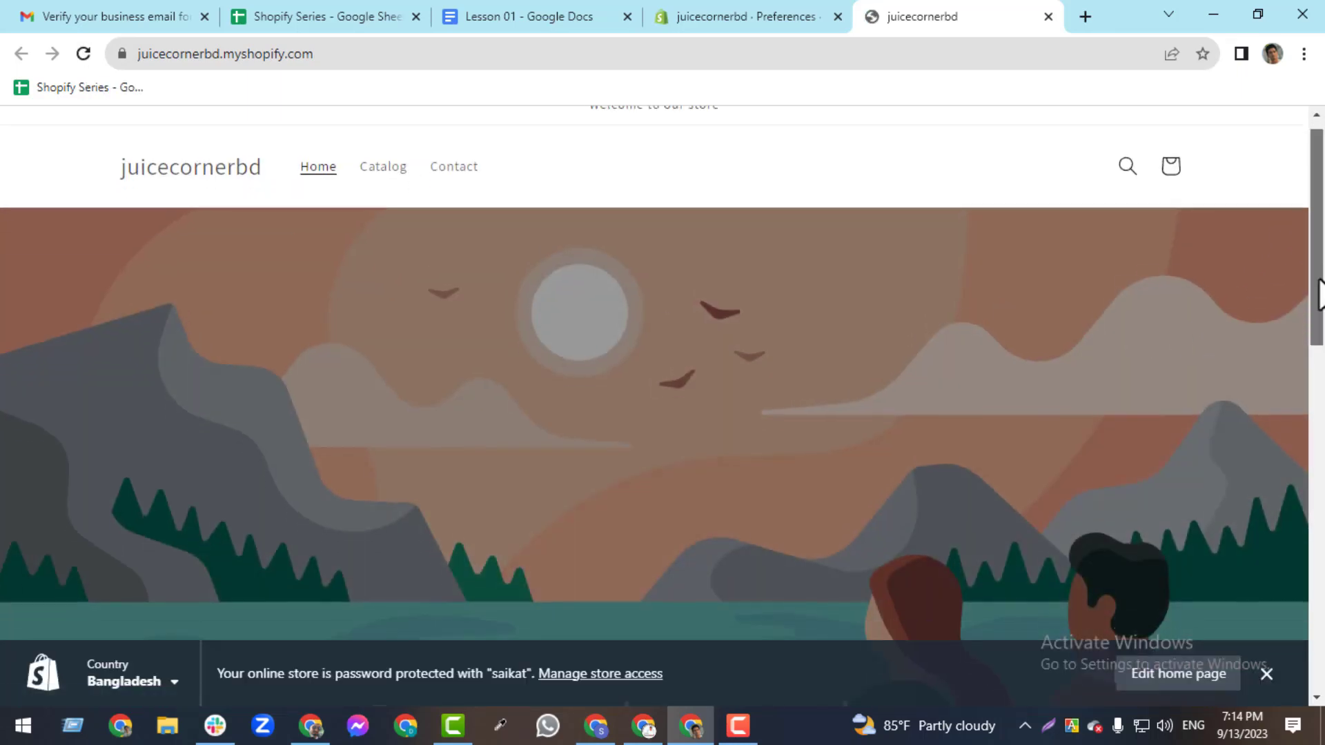
pyautogui.scroll(-10, 1318, 293)
pyautogui.scroll(12, 1310, 496)
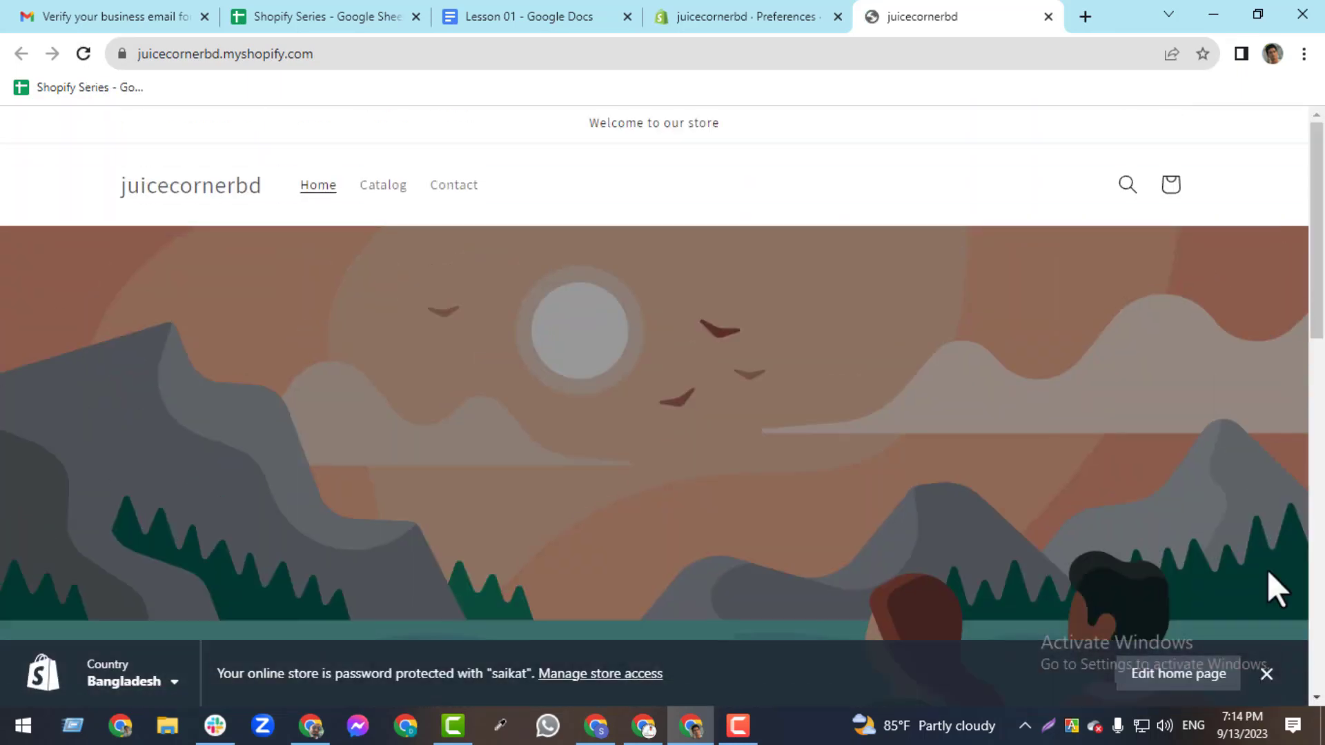
pyautogui.click(1266, 674)
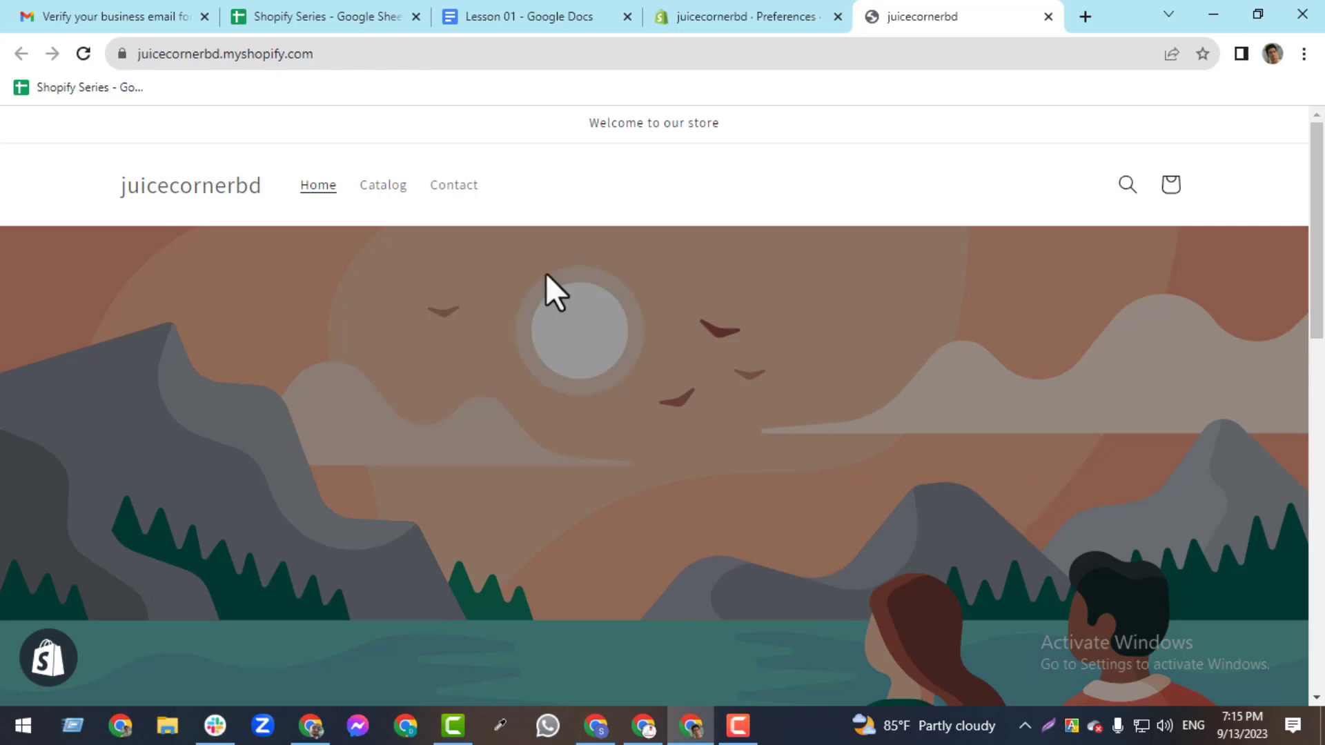
pyautogui.click(210, 53)
pyautogui.hotkey('ctrl', 'c')
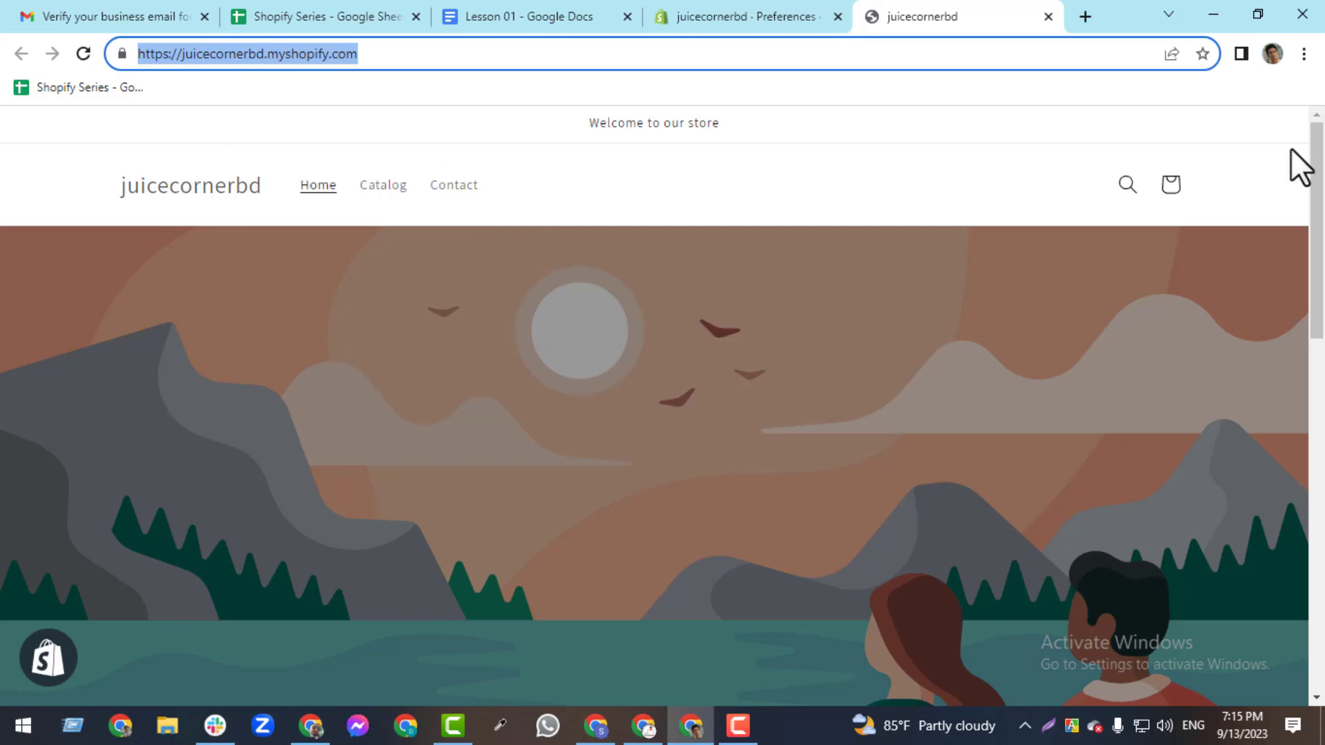
pyautogui.click(1304, 53)
# Open an incognito window and load the pasted juicecornerbd store address.
pyautogui.click(1225, 128)
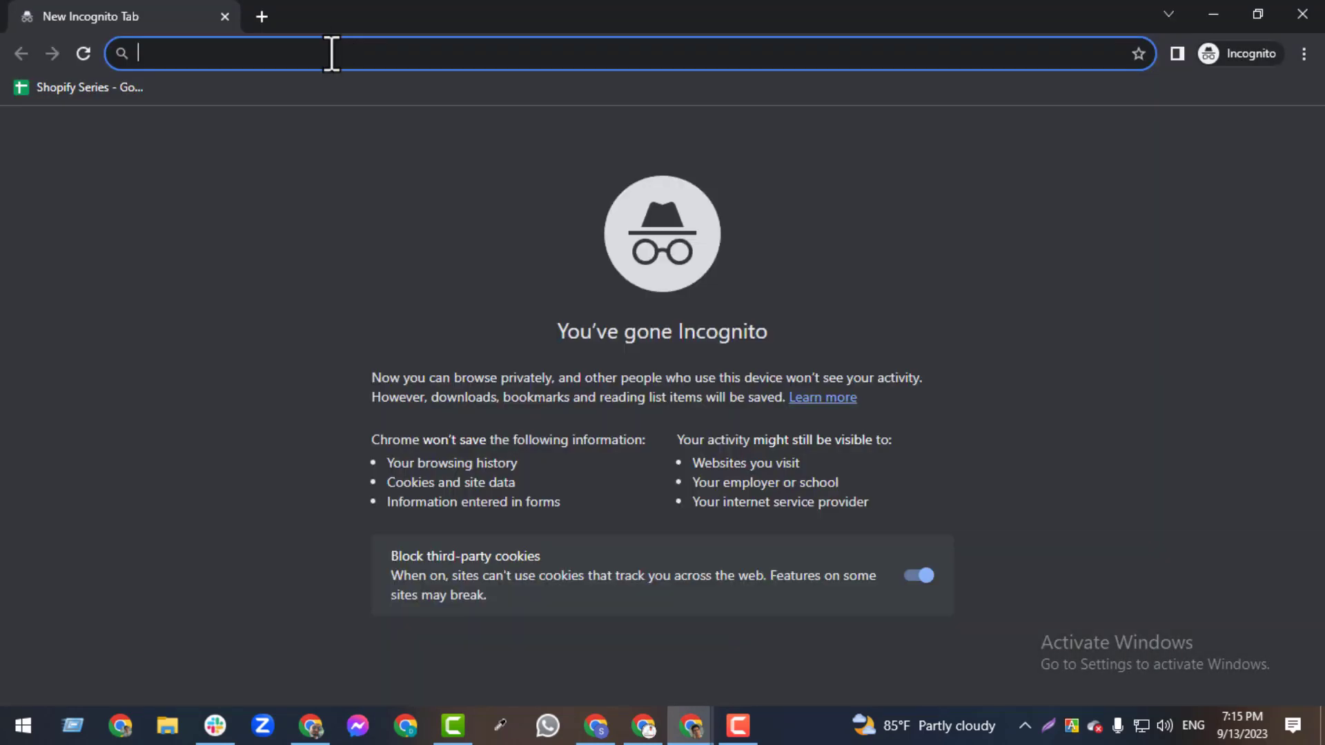
pyautogui.hotkey('ctrl', 'v')
pyautogui.press('Return')
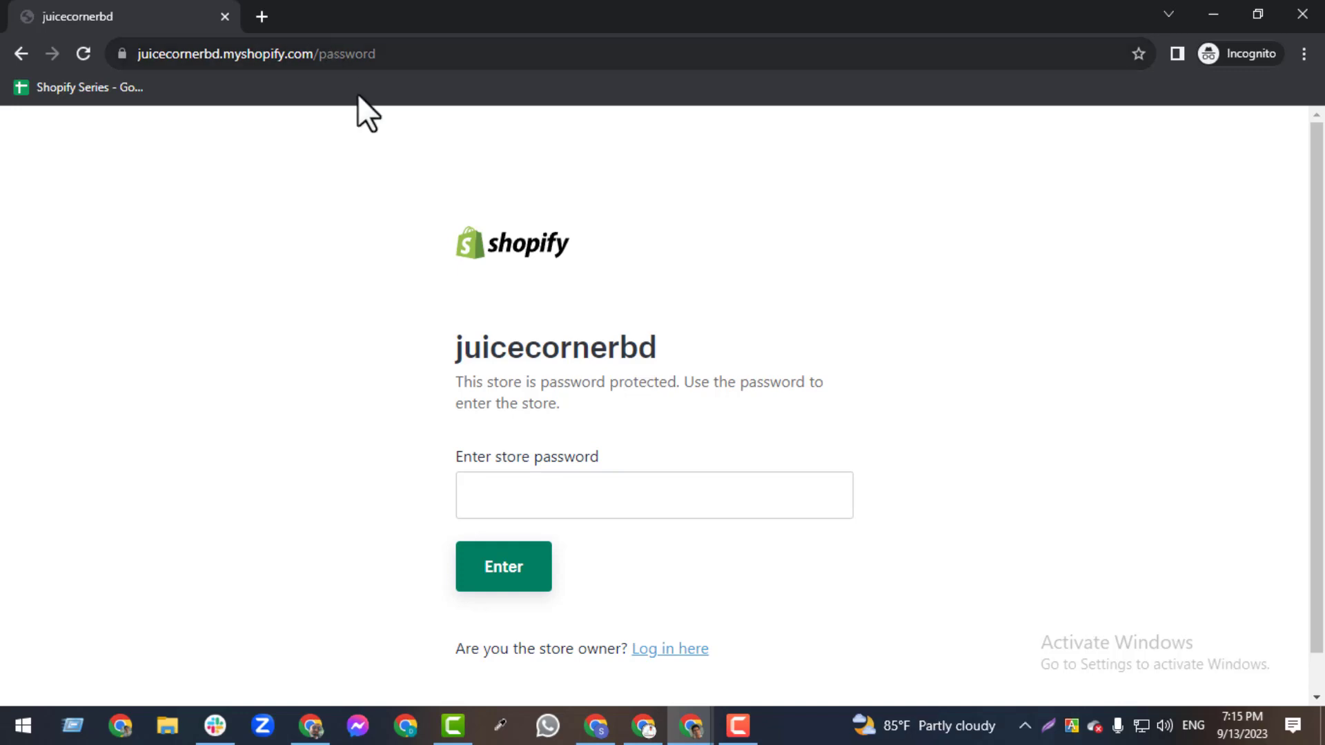
# Unlock the storefront with the store password, then close the incognito window.
pyautogui.click(527, 486)
pyautogui.write('******')
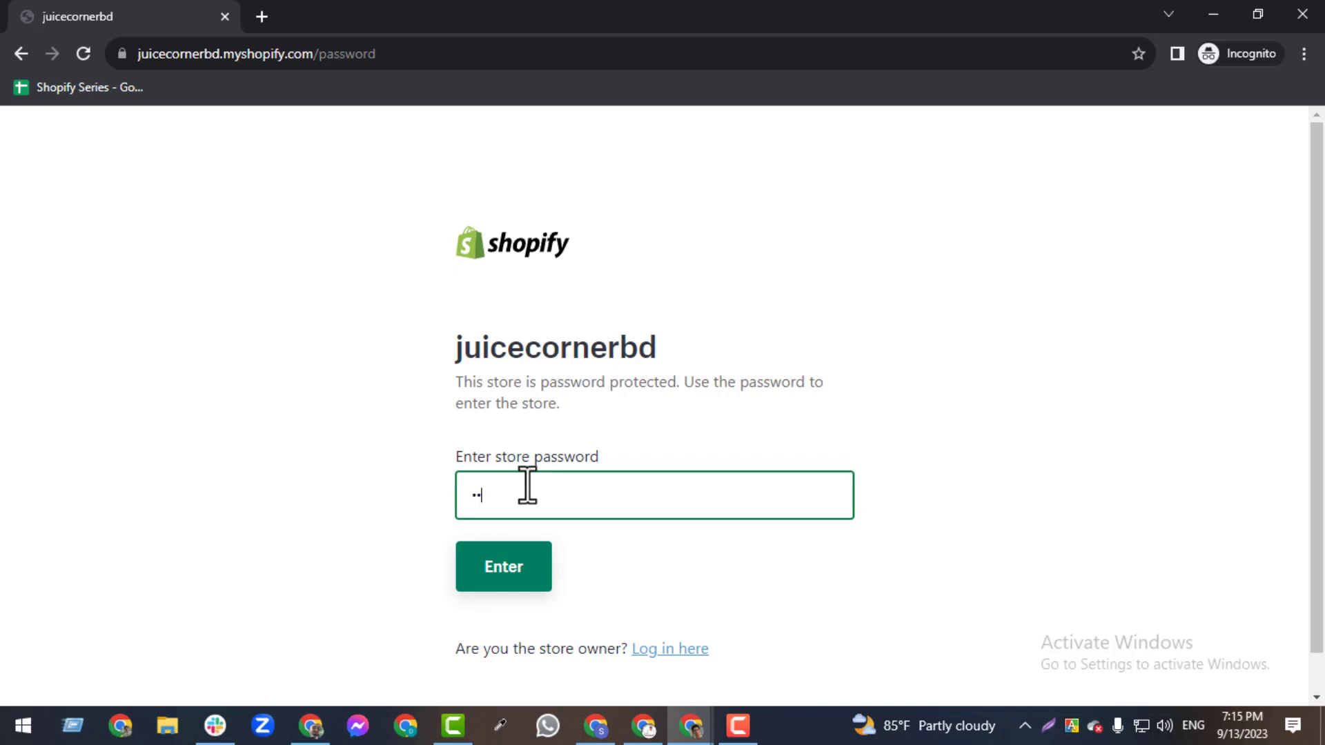
pyautogui.click(504, 579)
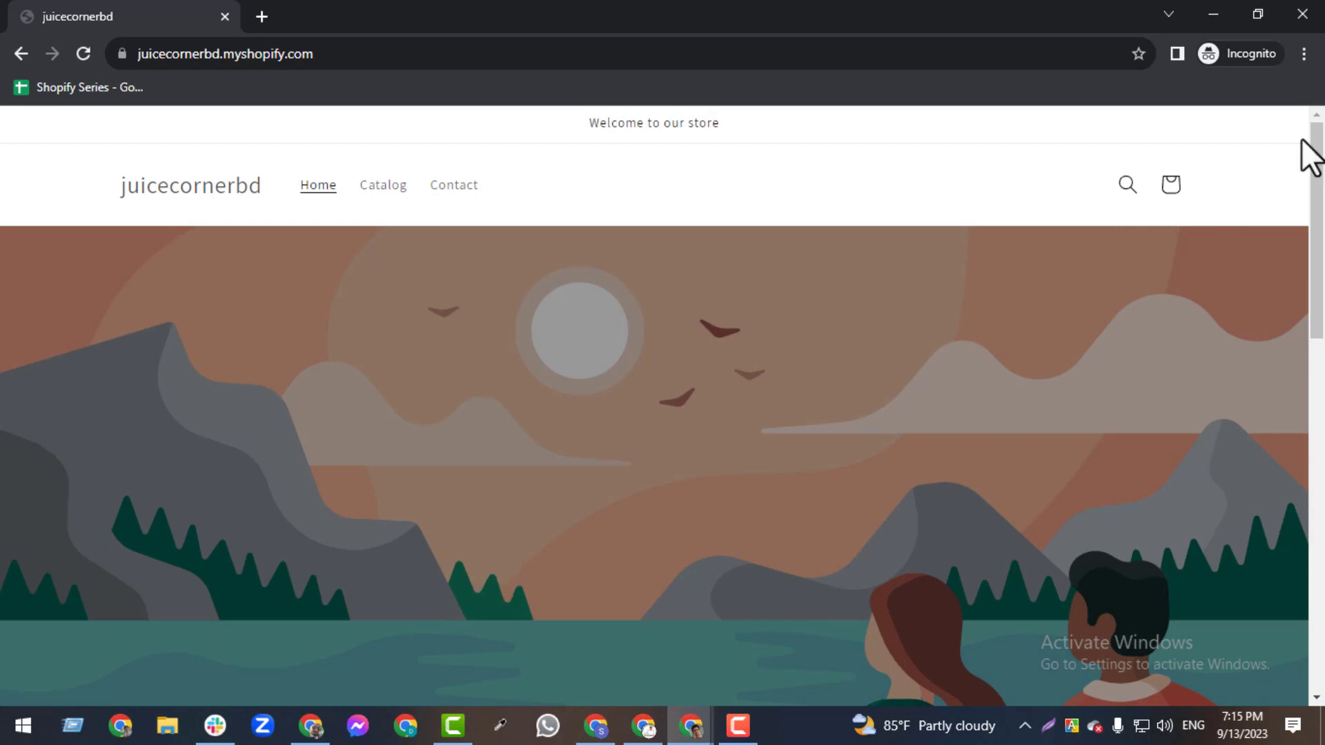
pyautogui.click(1302, 13)
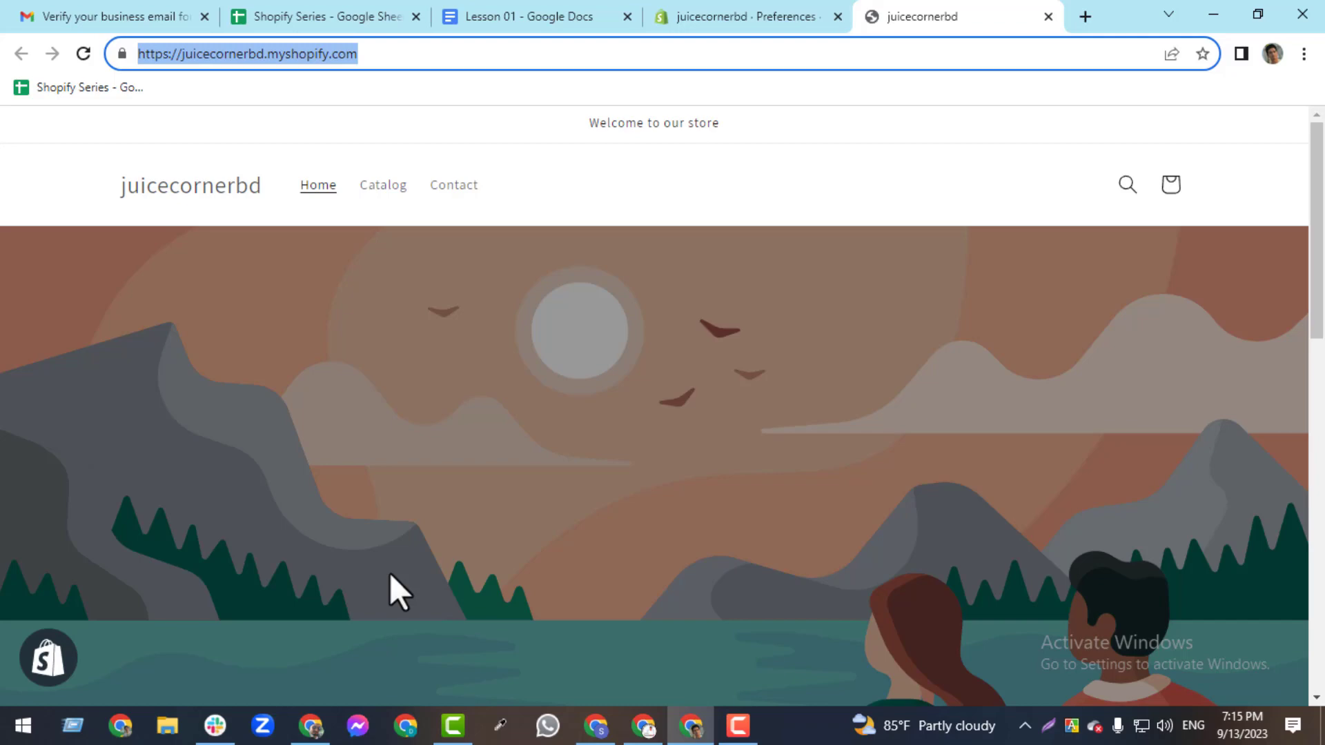
# Review the My store login url and partner account log in labels in Lesson 01.
pyautogui.hotkey('ctrl', '2')
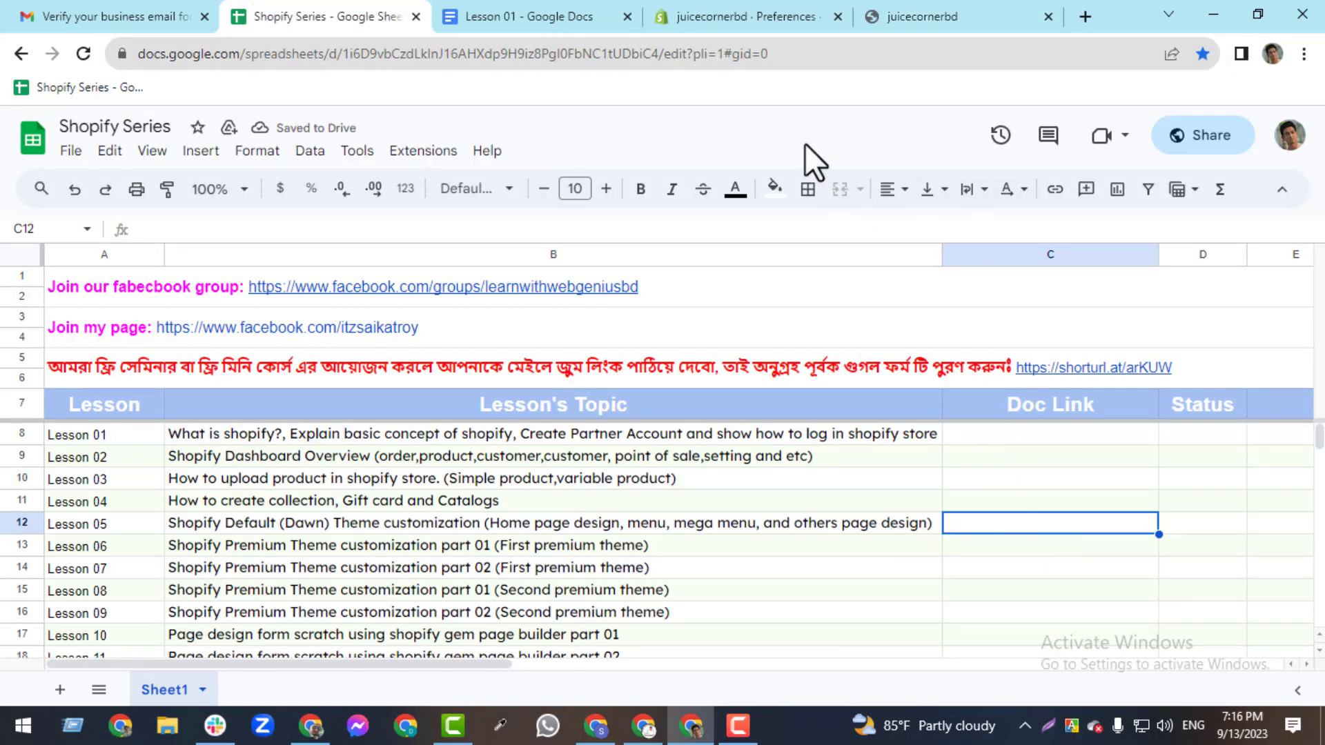
pyautogui.click(749, 15)
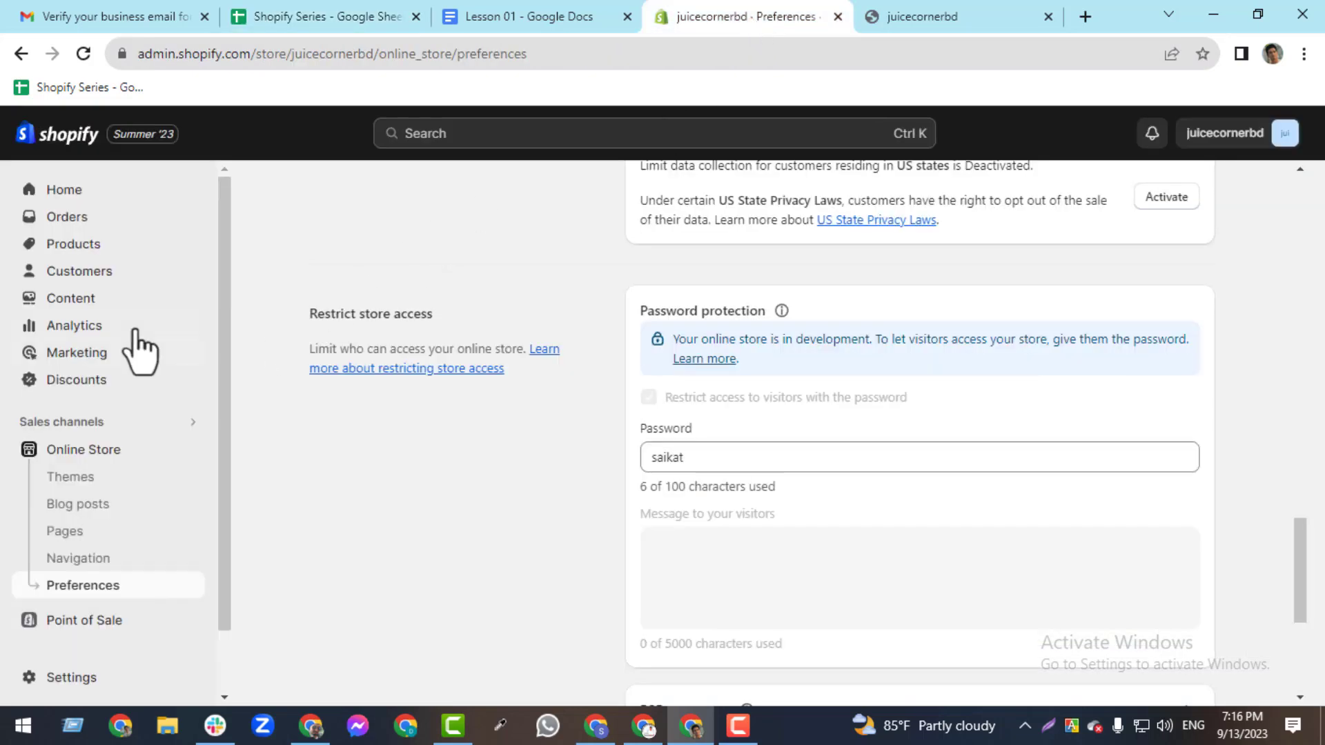
pyautogui.click(867, 31)
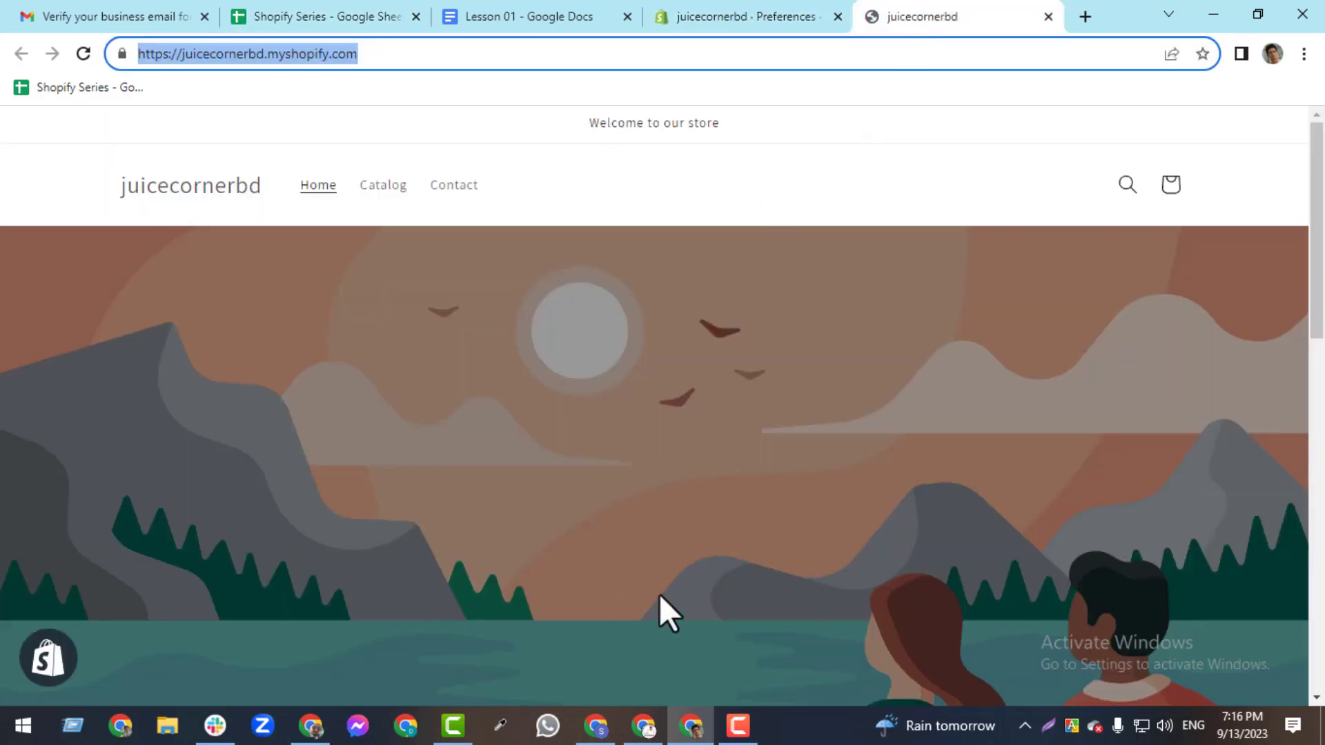
pyautogui.click(550, 15)
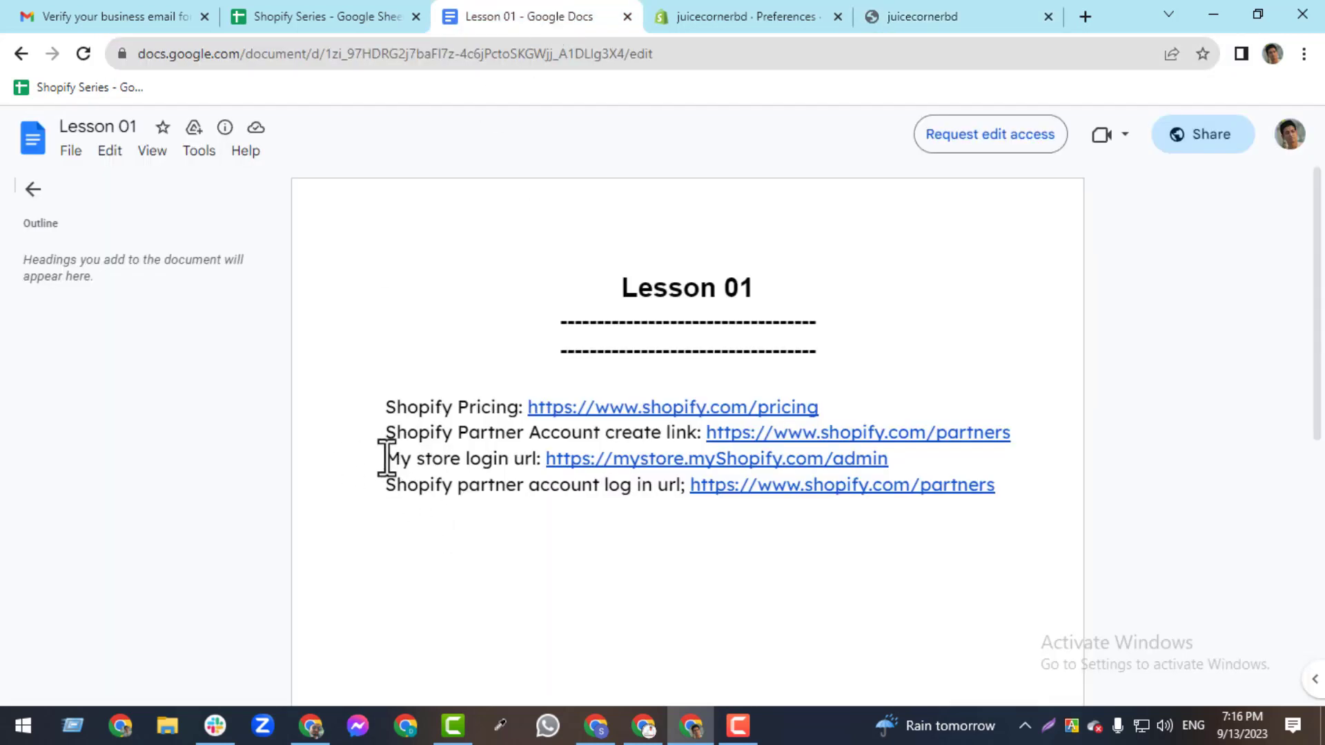
pyautogui.moveTo(384, 455); pyautogui.dragTo(553, 460)
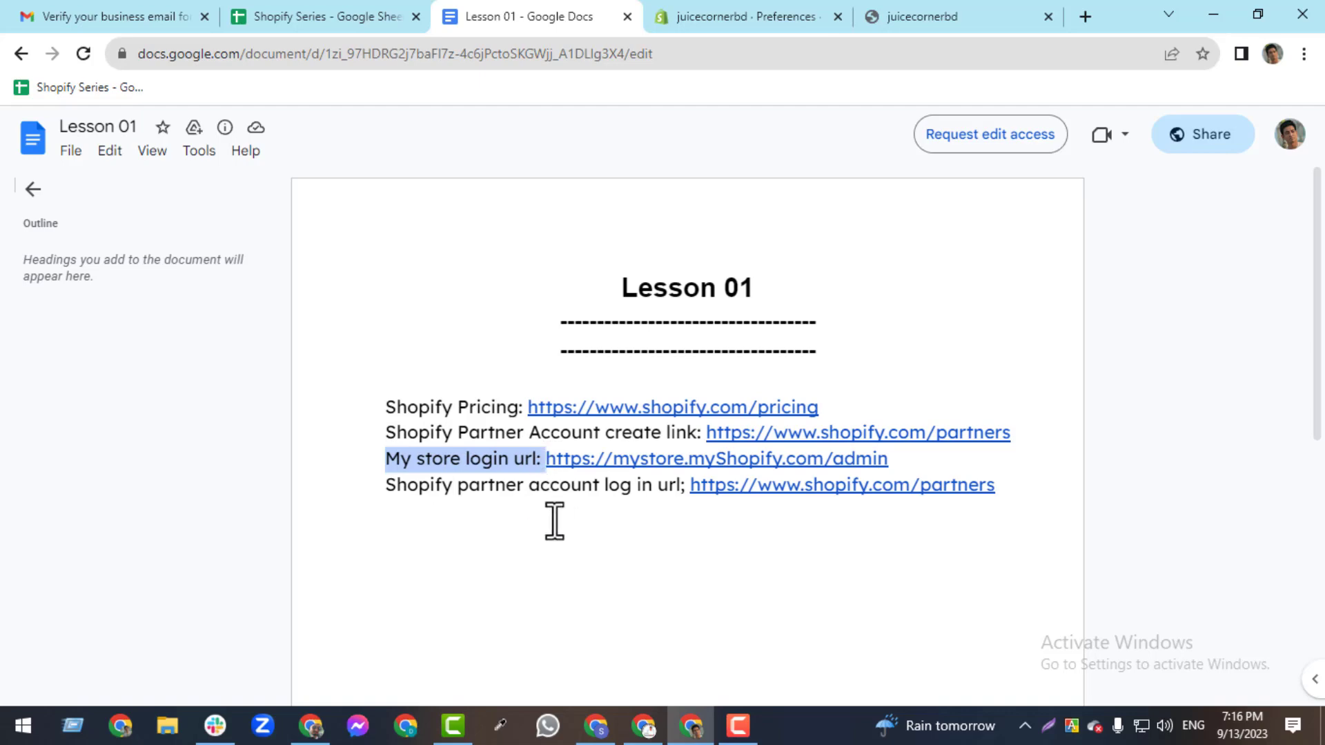
pyautogui.click(450, 497)
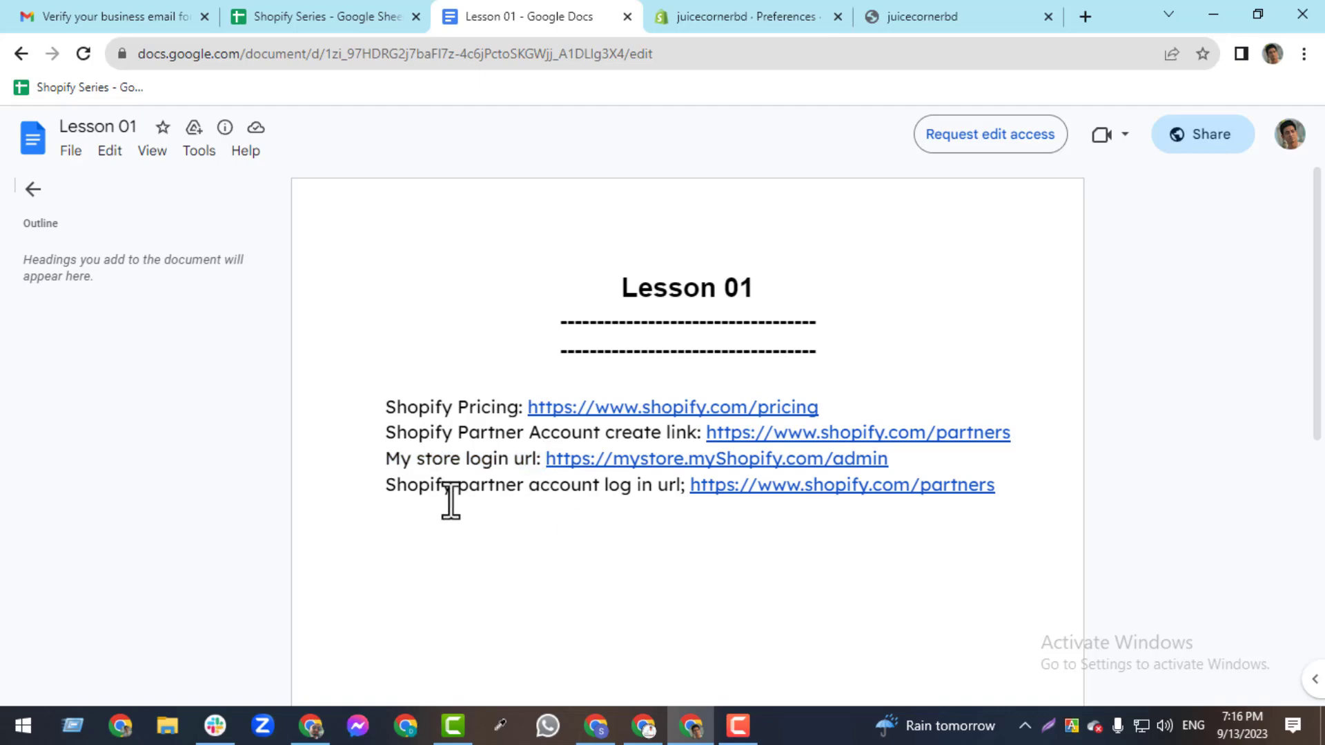
pyautogui.moveTo(387, 488); pyautogui.dragTo(680, 491)
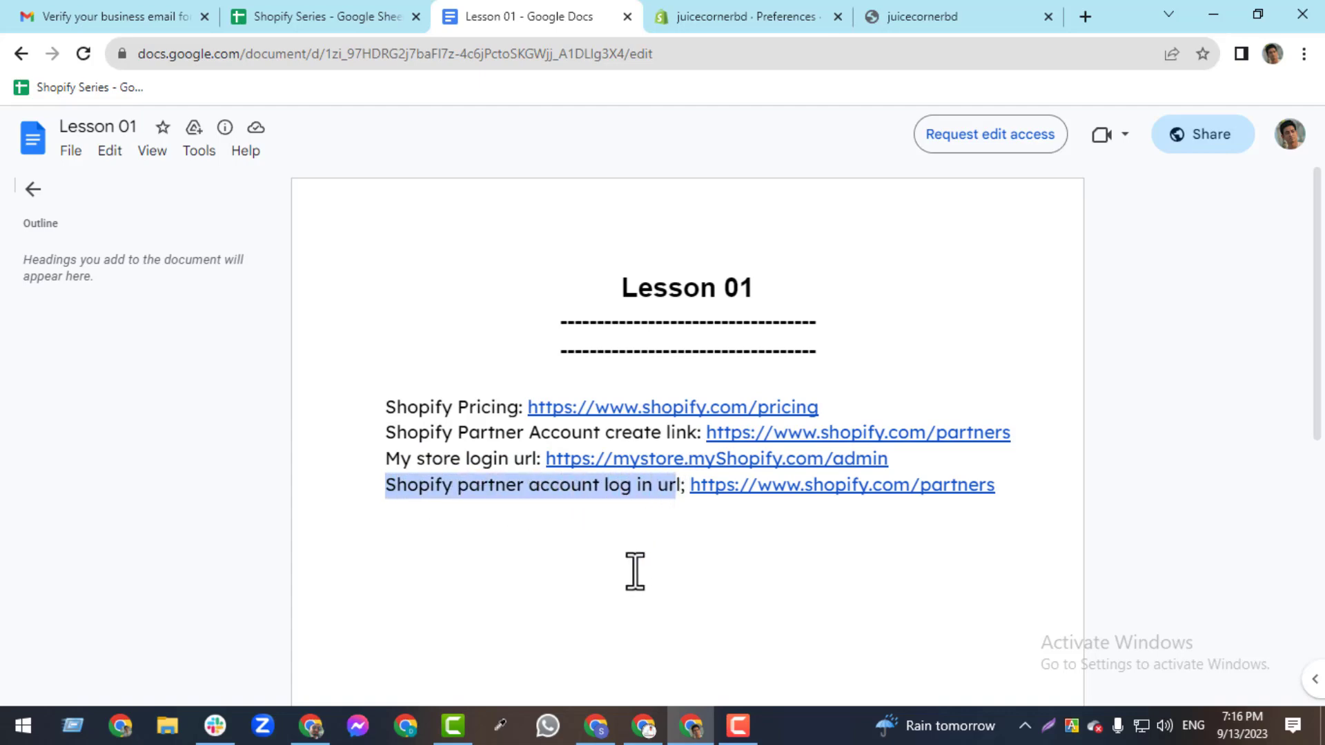
pyautogui.click(686, 463)
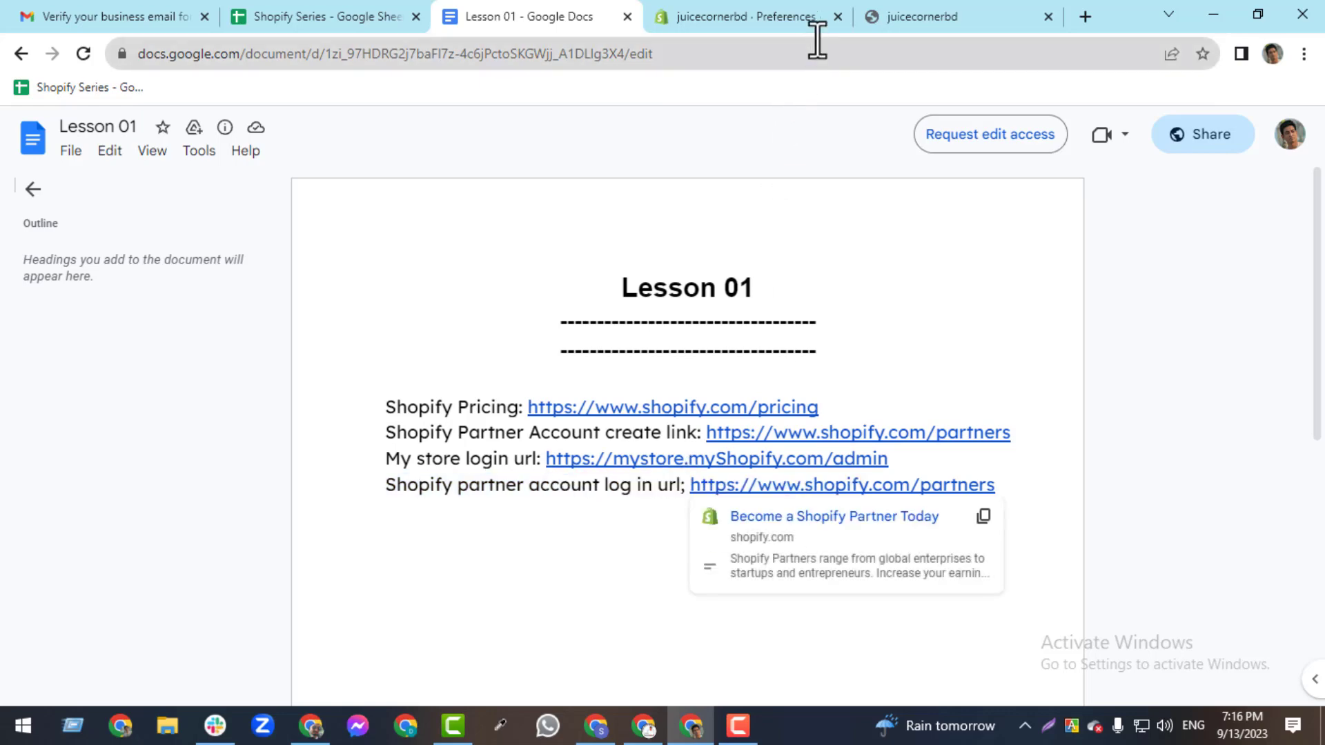
# Close the store preferences and storefront tabs and start a new incognito window.
pyautogui.click(837, 16)
pyautogui.click(825, 22)
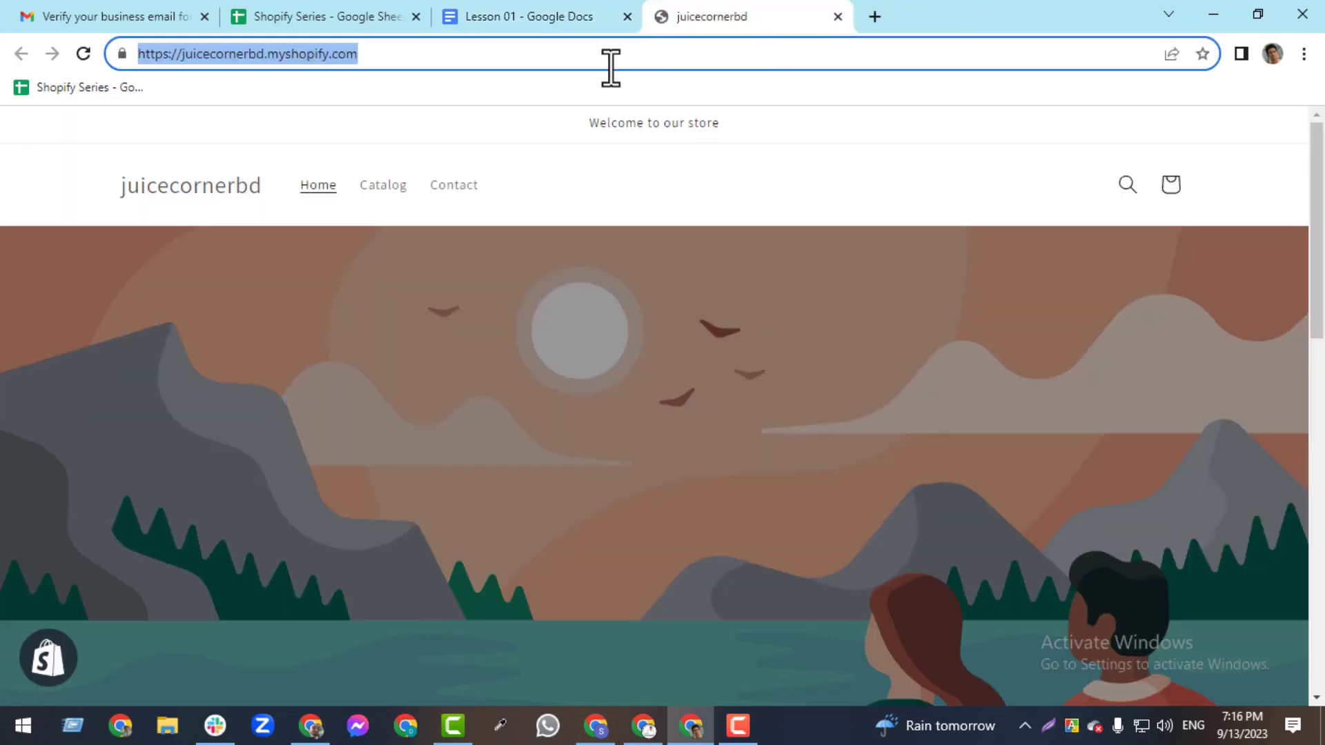
pyautogui.click(914, 24)
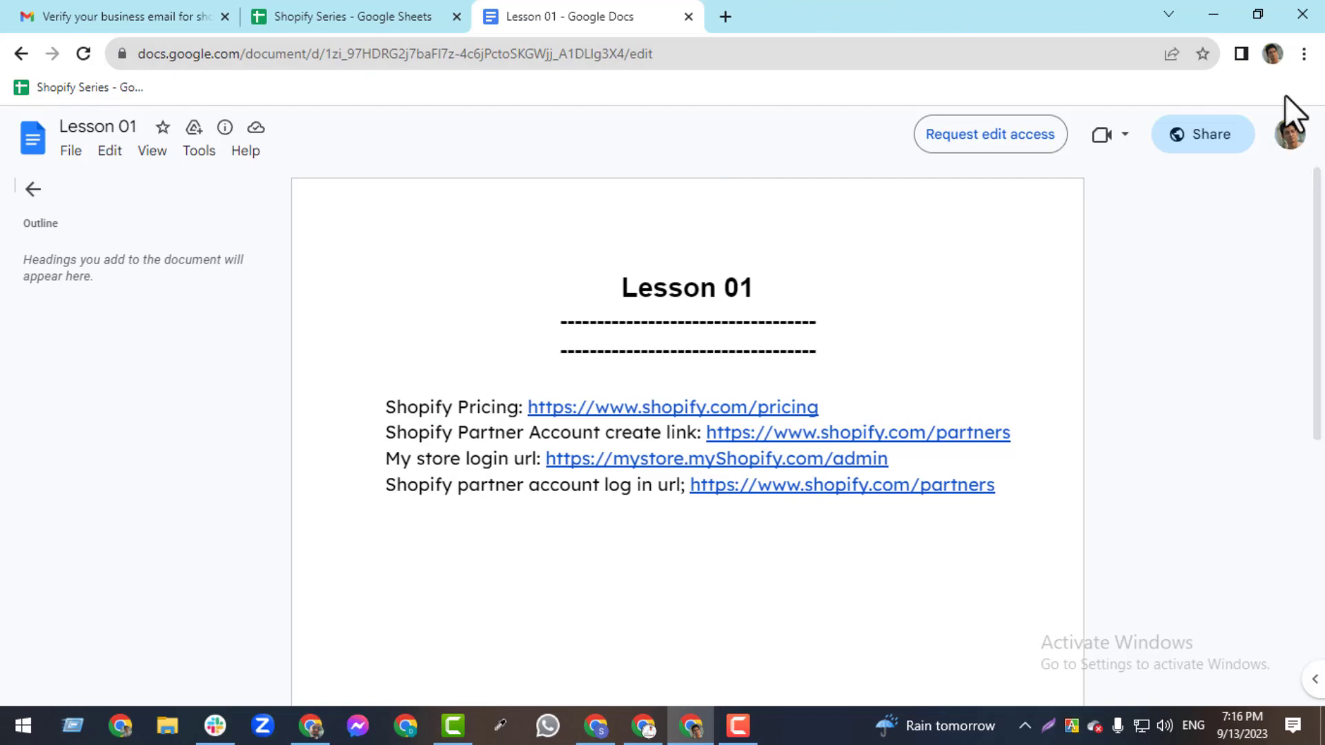
pyautogui.click(1304, 54)
pyautogui.click(1247, 124)
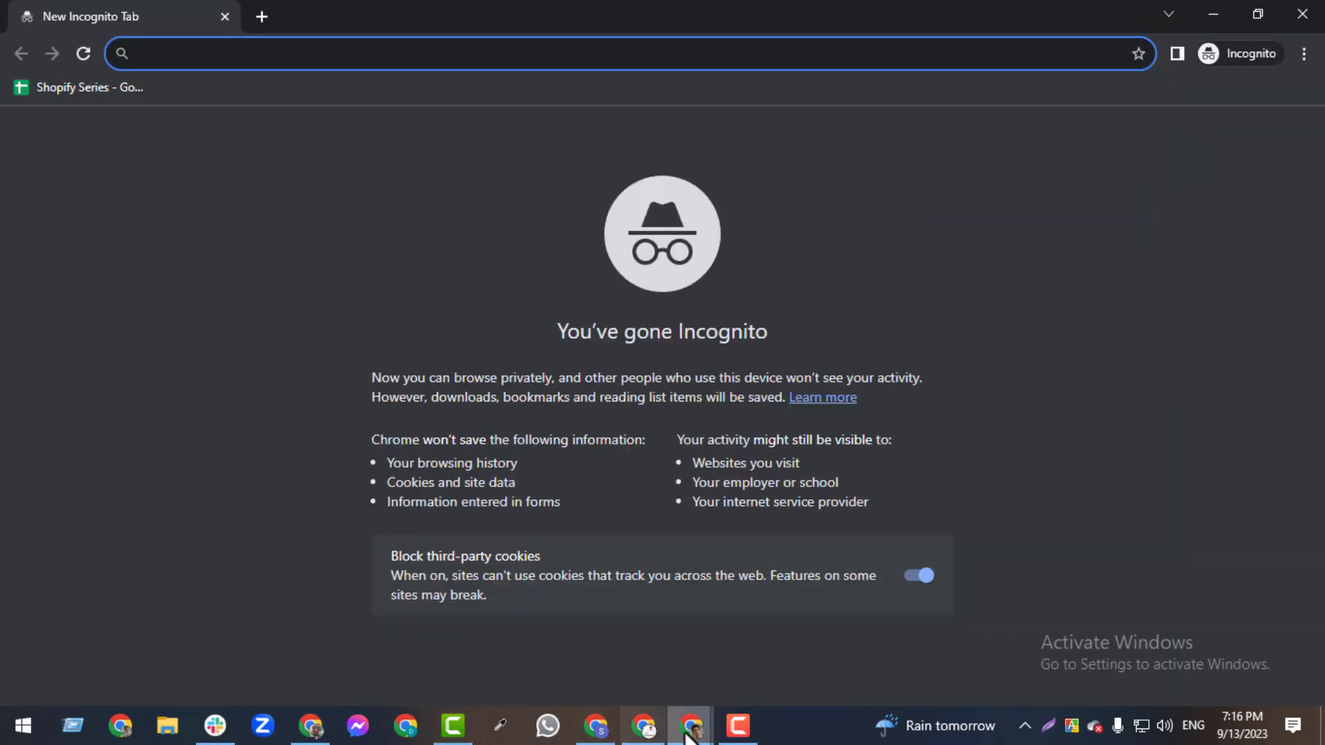
# Select the store login link in the Lesson 01 document.
pyautogui.click(596, 725)
pyautogui.click(596, 685)
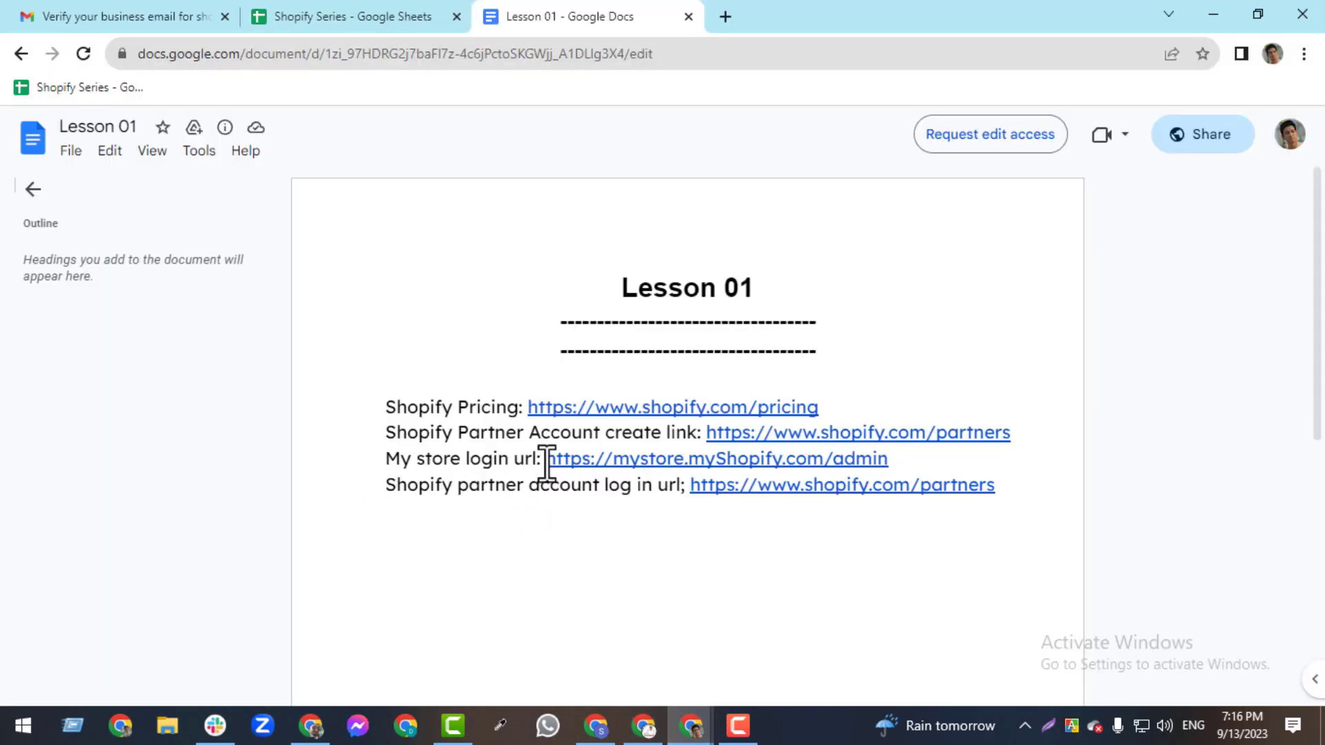
pyautogui.moveTo(548, 459); pyautogui.dragTo(893, 472)
pyautogui.hotkey('ctrl', 'c')
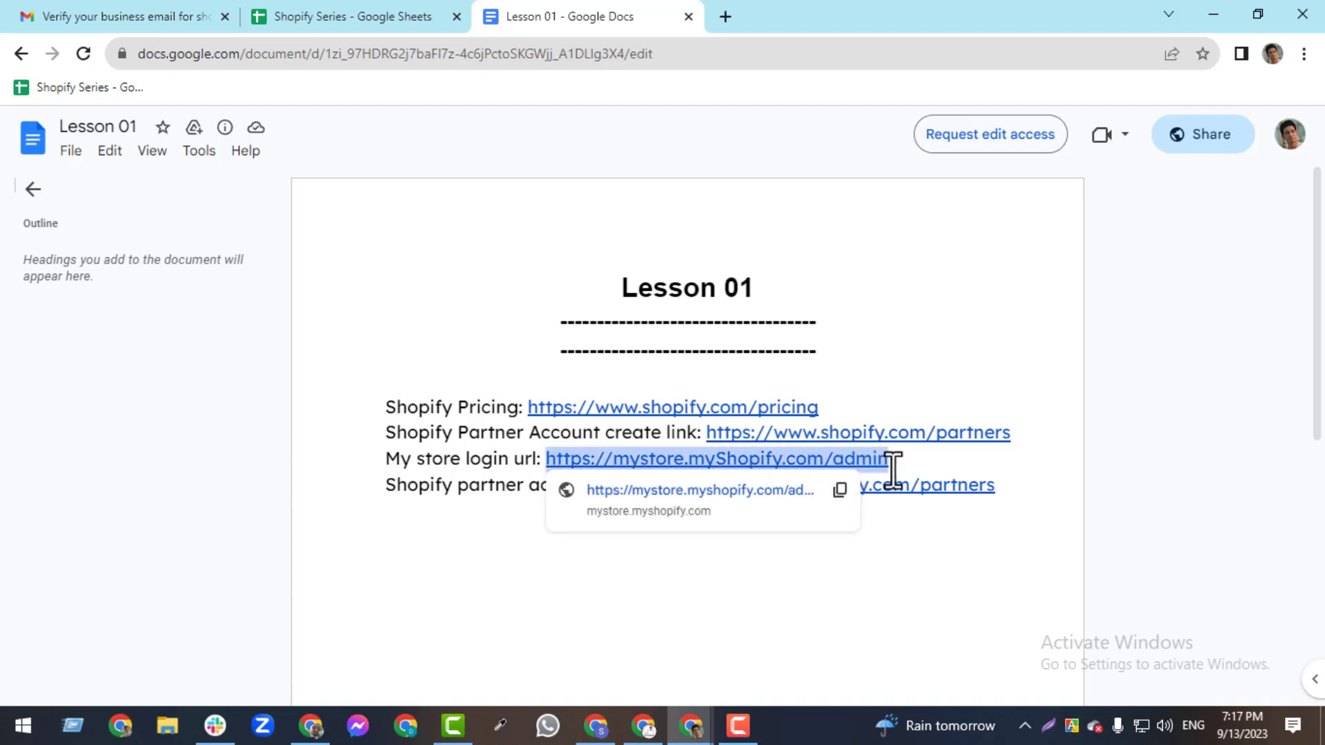
# Load juicecornerbd.myshopify.com/admin in incognito, replacing the mystore placeholder with juicecornerbd.
pyautogui.click(794, 685)
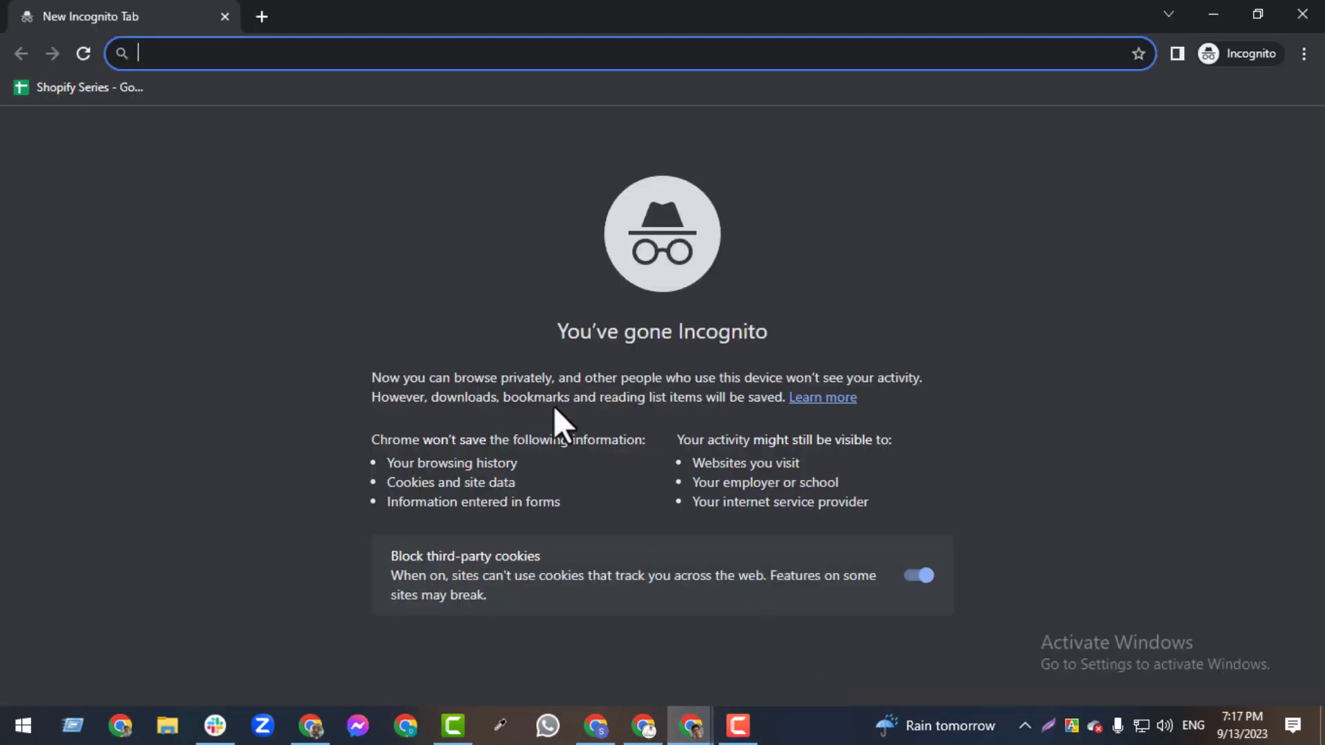
pyautogui.hotkey('ctrl', 'v')
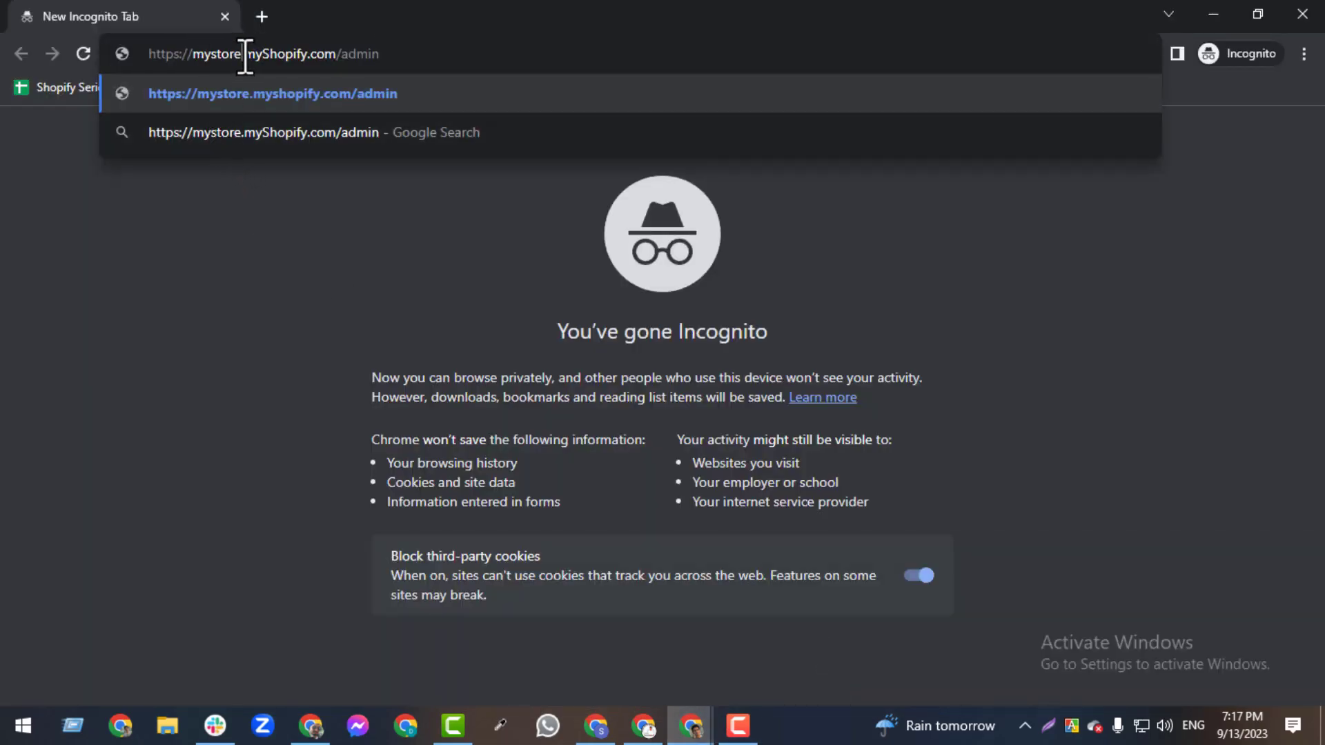
pyautogui.press('BackSpace')
pyautogui.press('BackSpace')
pyautogui.press('BackSpace')
pyautogui.press('BackSpace')
pyautogui.press('BackSpace')
pyautogui.press('BackSpace')
pyautogui.press('BackSpace')
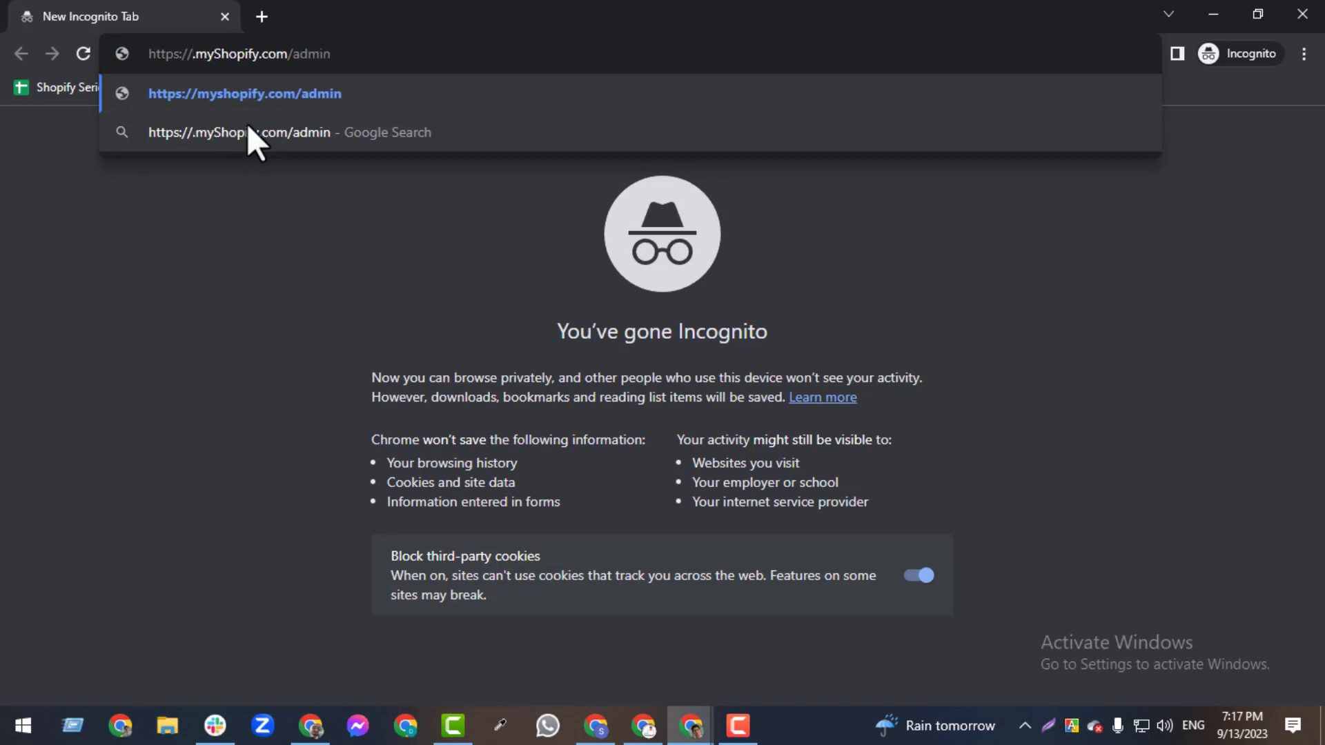
pyautogui.write('juicec')
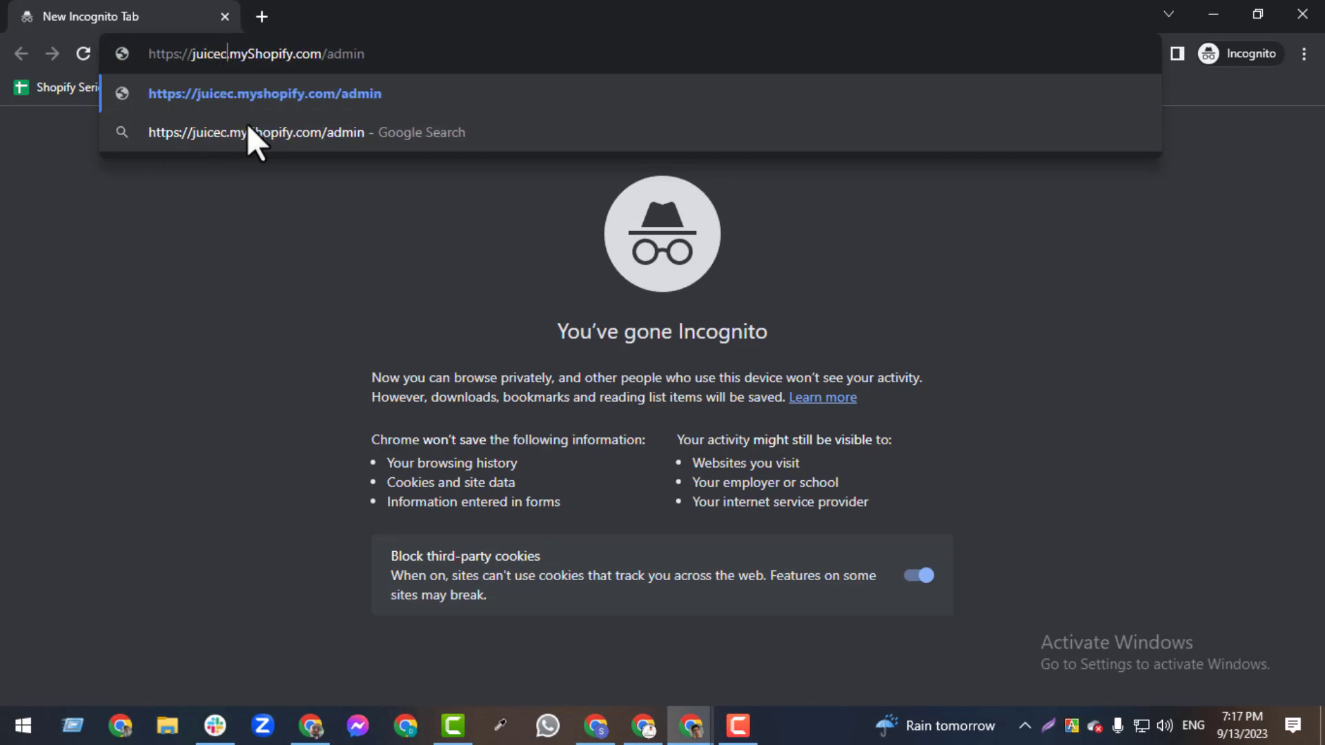
pyautogui.write('or')
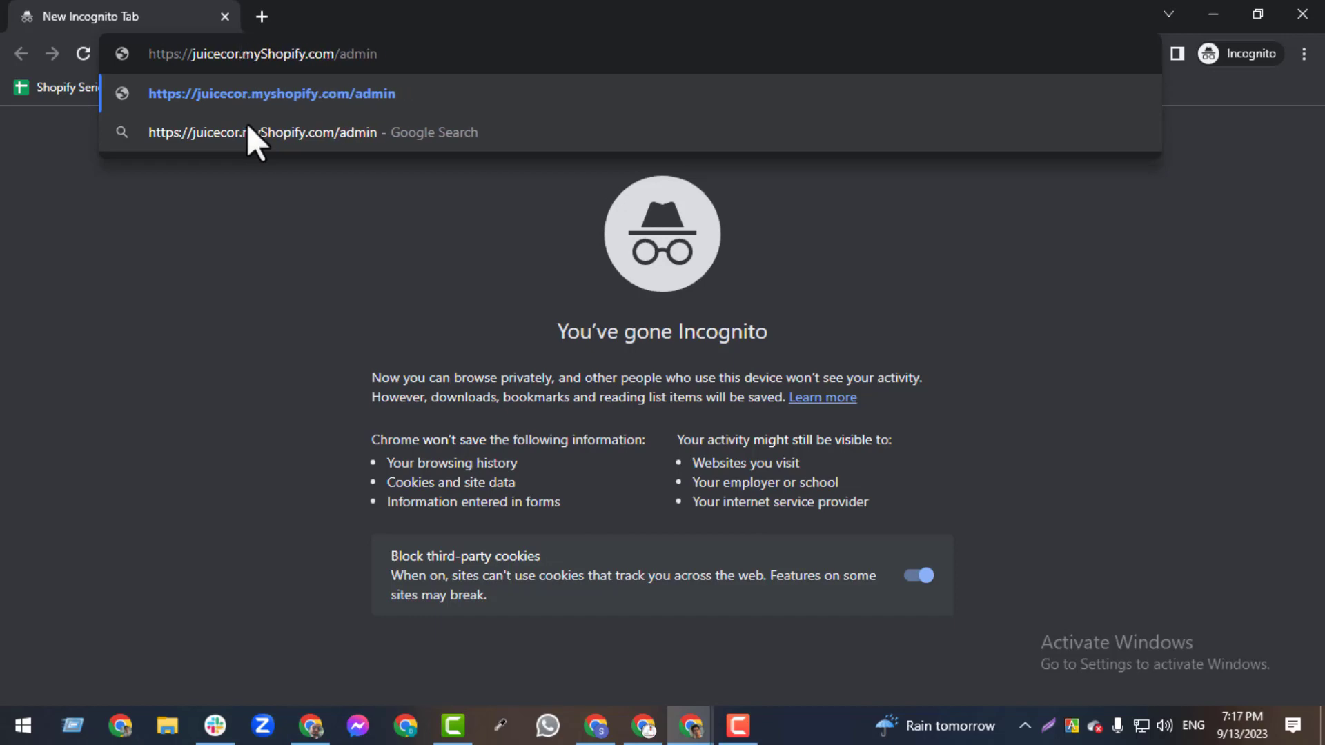
pyautogui.write('nerbd')
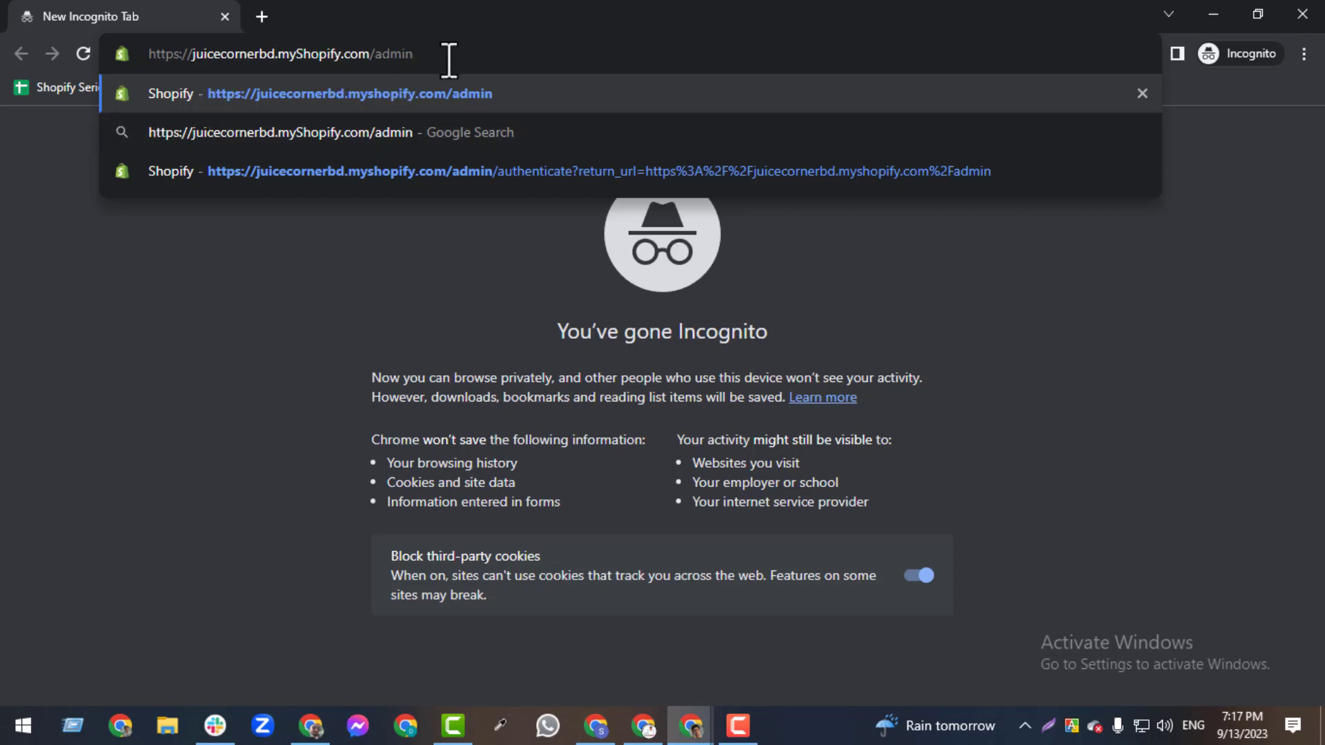
pyautogui.moveTo(449, 61); pyautogui.dragTo(168, 53)
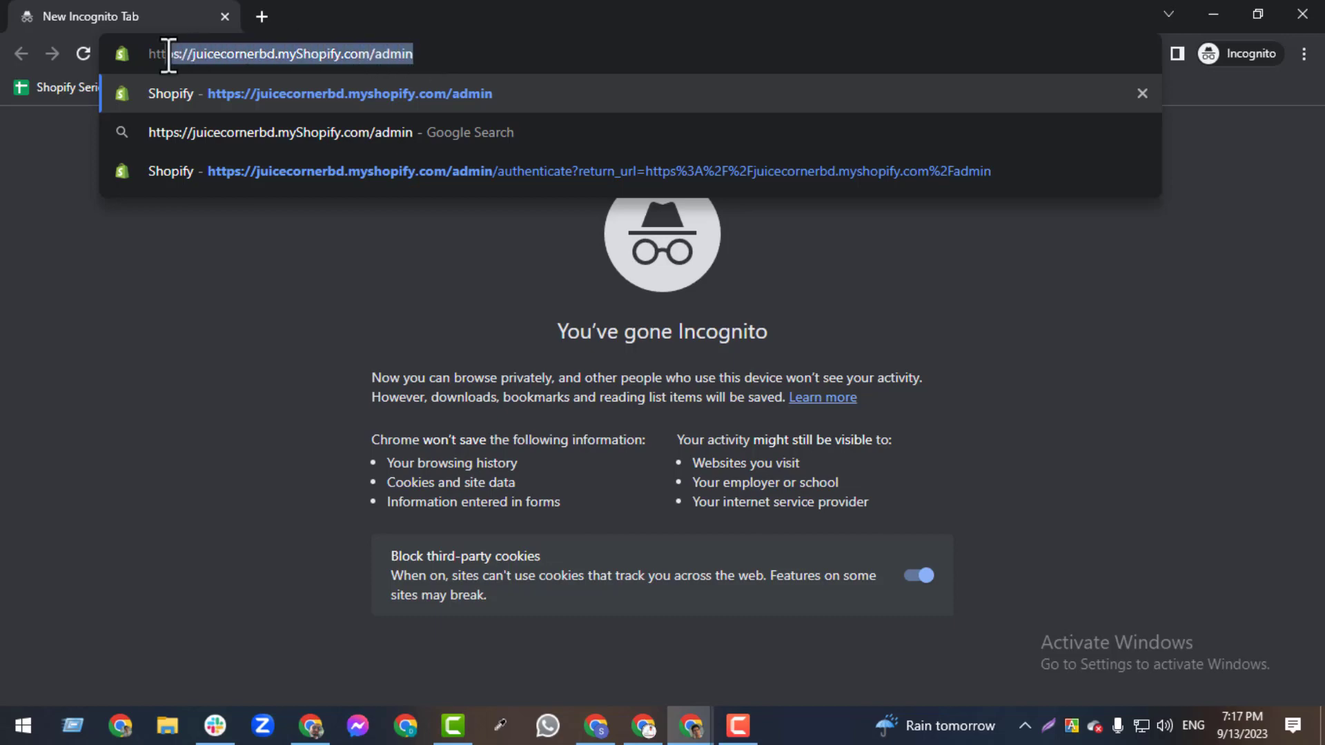
pyautogui.press('Return')
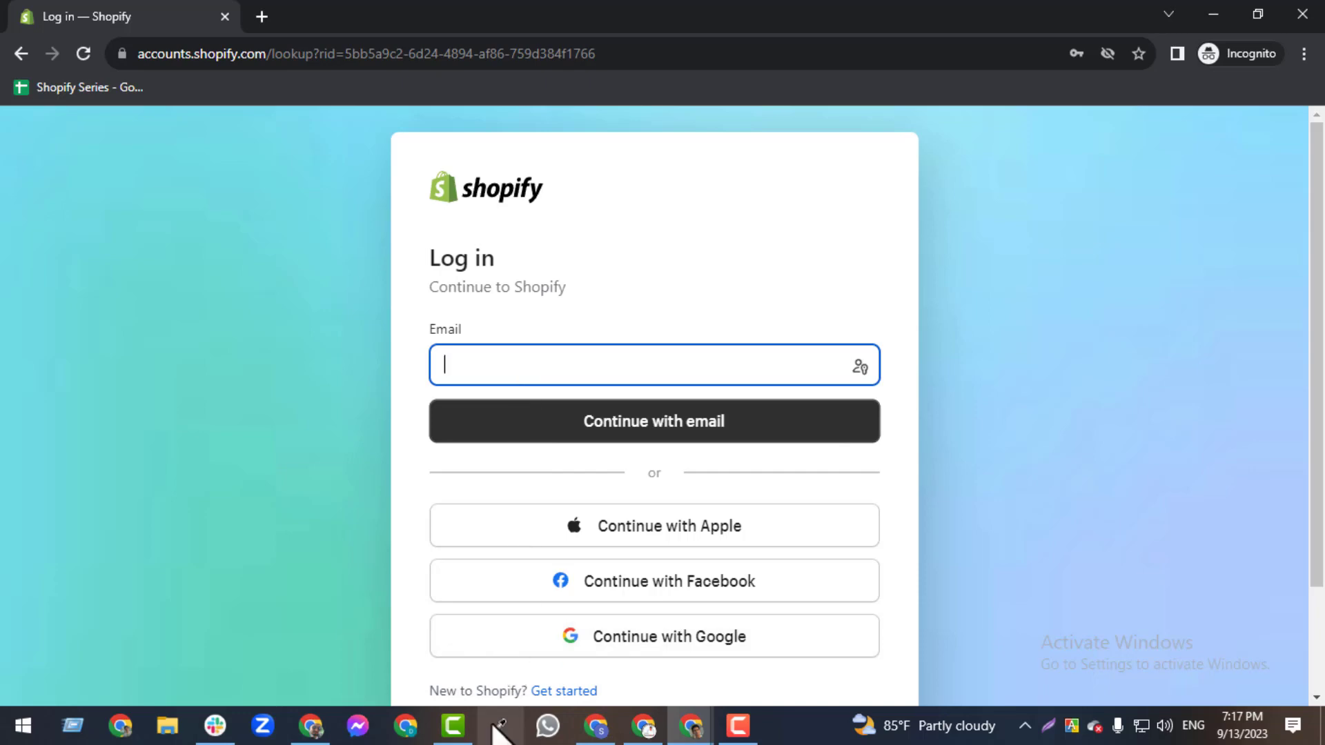
# Copy the account e-mail address from the Google account details popup.
pyautogui.click(640, 726)
pyautogui.click(584, 635)
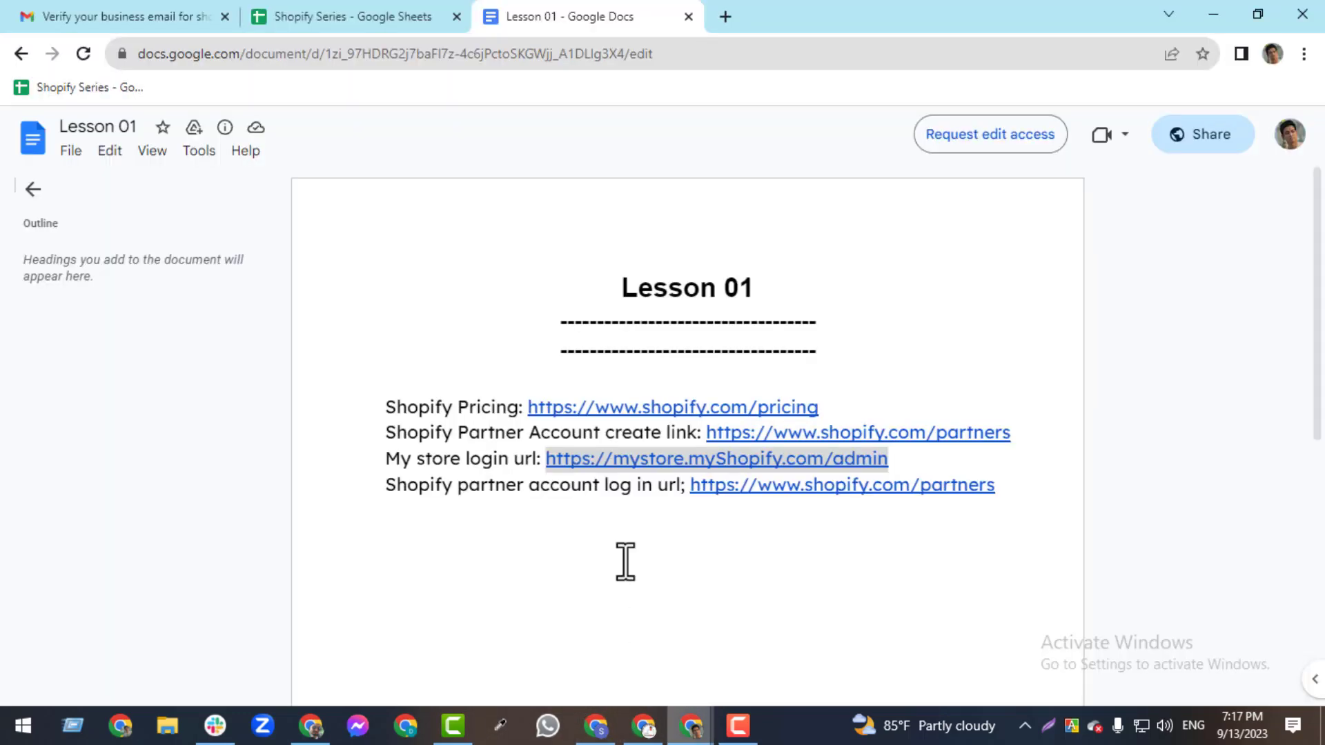
pyautogui.click(725, 16)
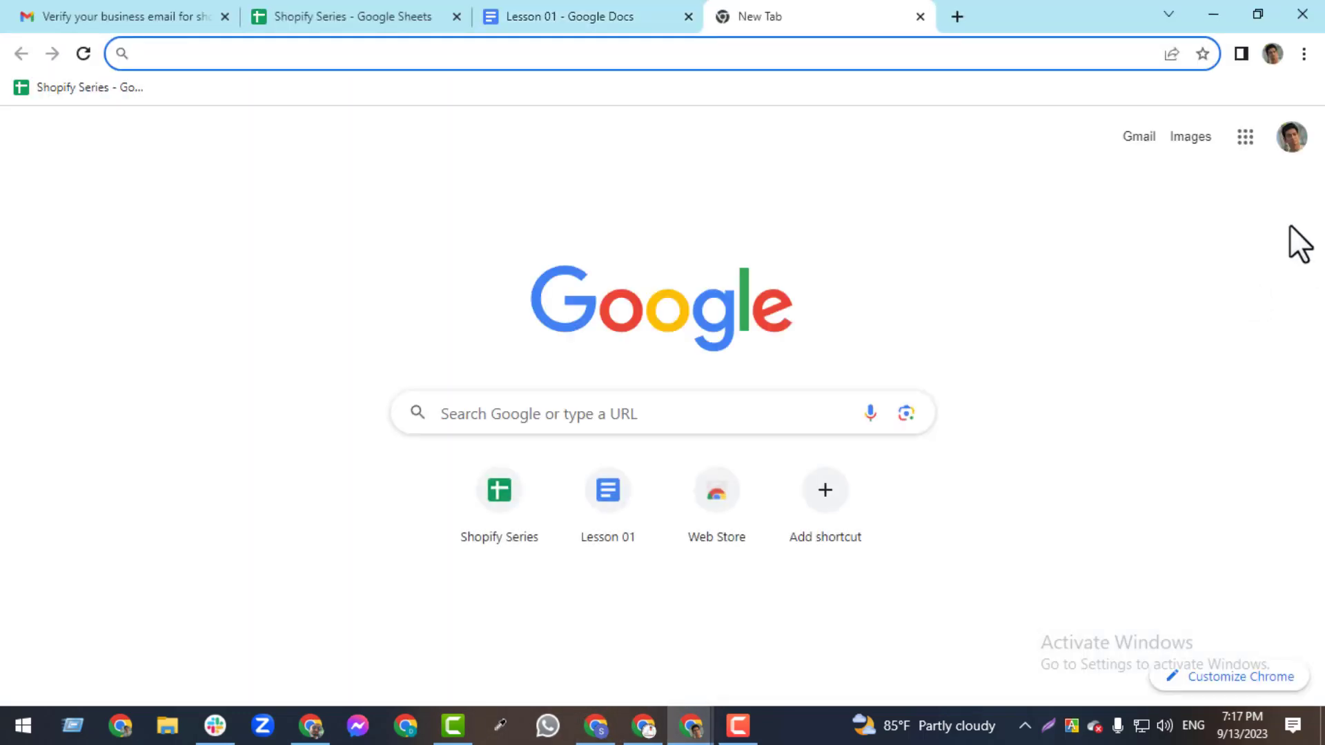
pyautogui.click(1290, 153)
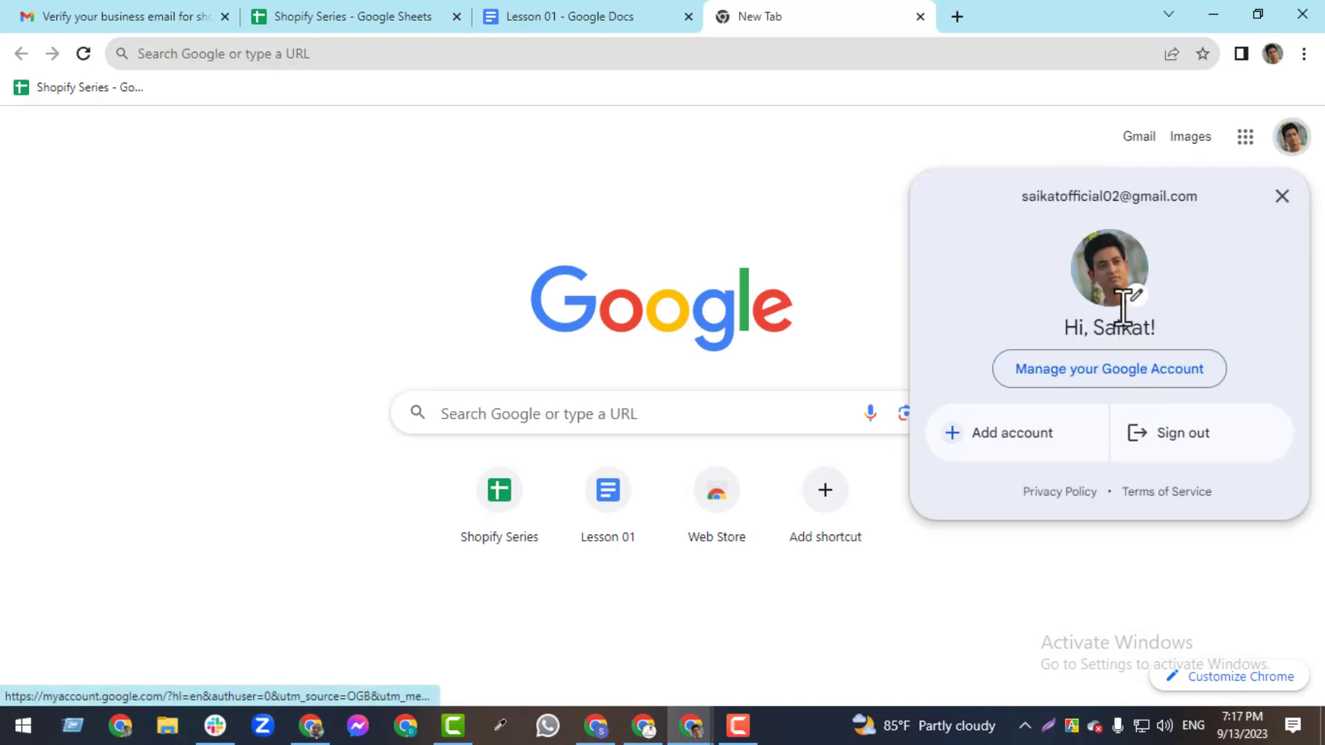
pyautogui.tripleClick(1080, 197)
pyautogui.hotkey('ctrl', 'c')
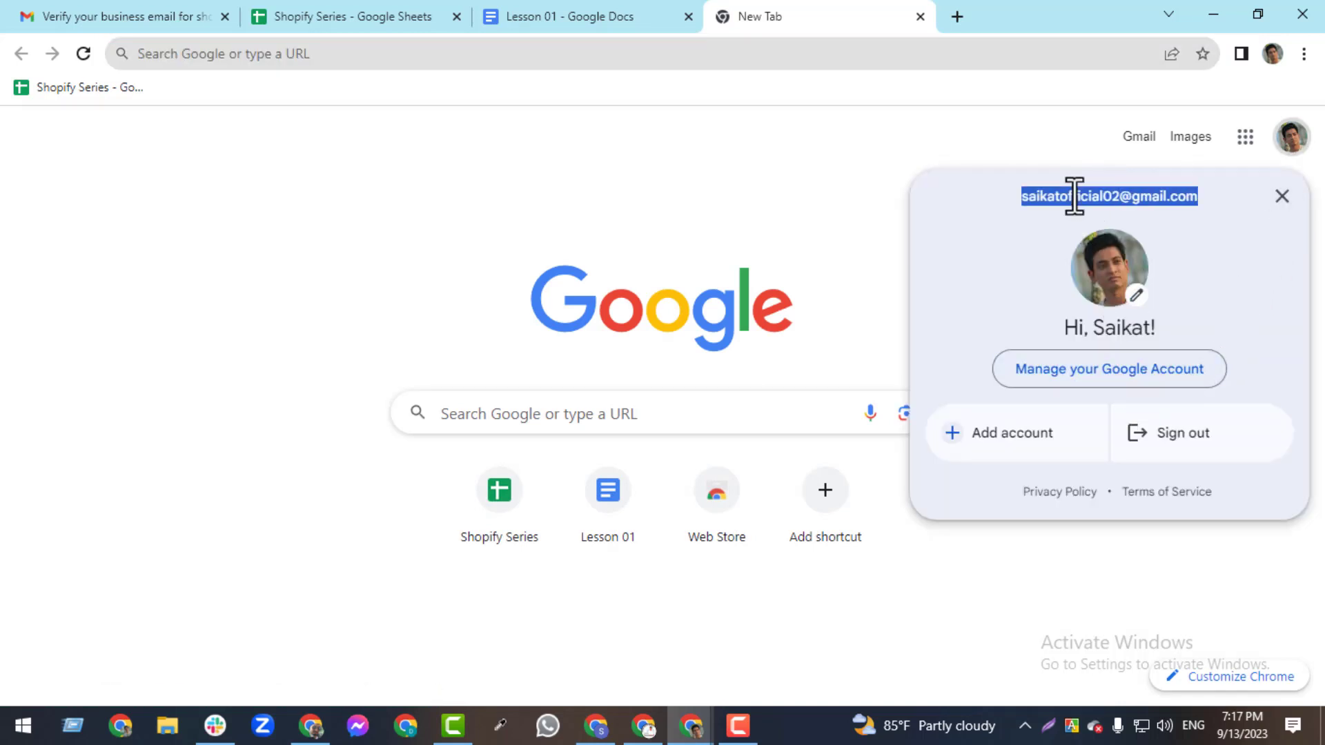
# Sign in to Shopify with that e-mail and the password from clipboard history.
pyautogui.click(690, 724)
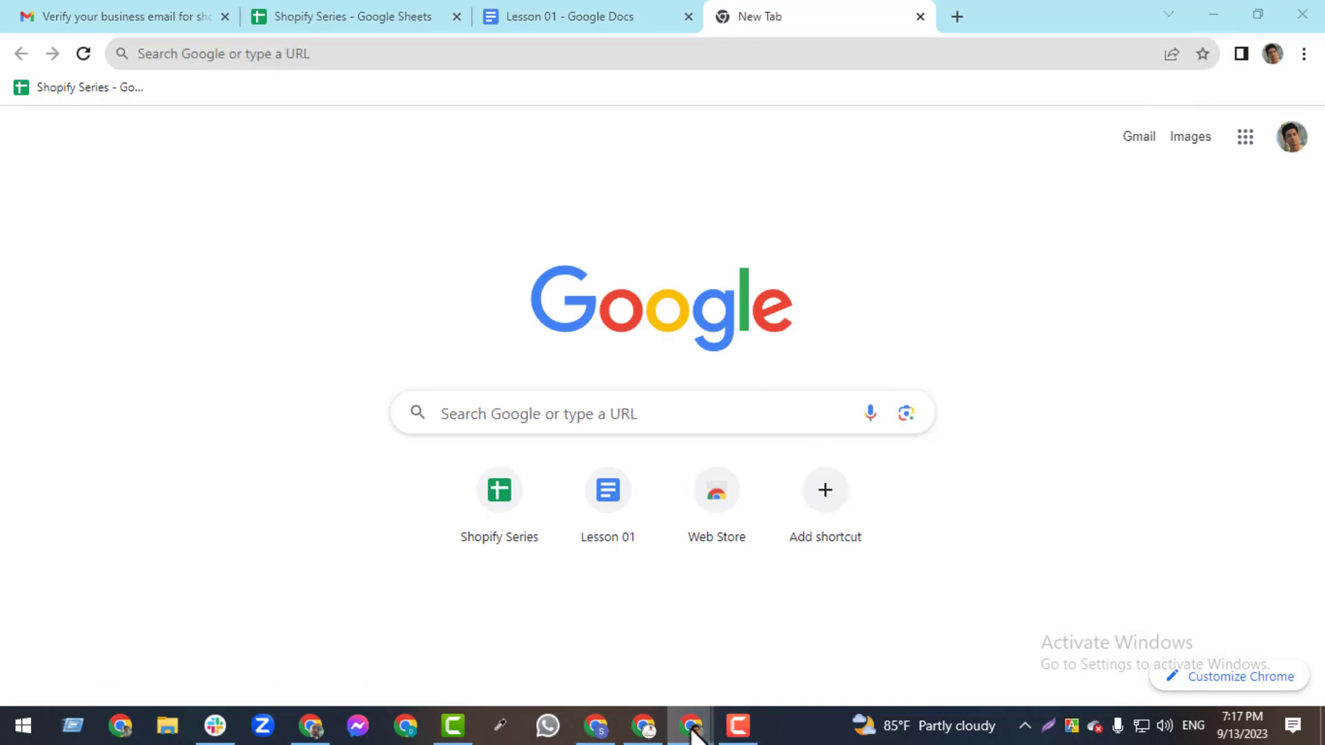
pyautogui.click(772, 649)
pyautogui.click(461, 373)
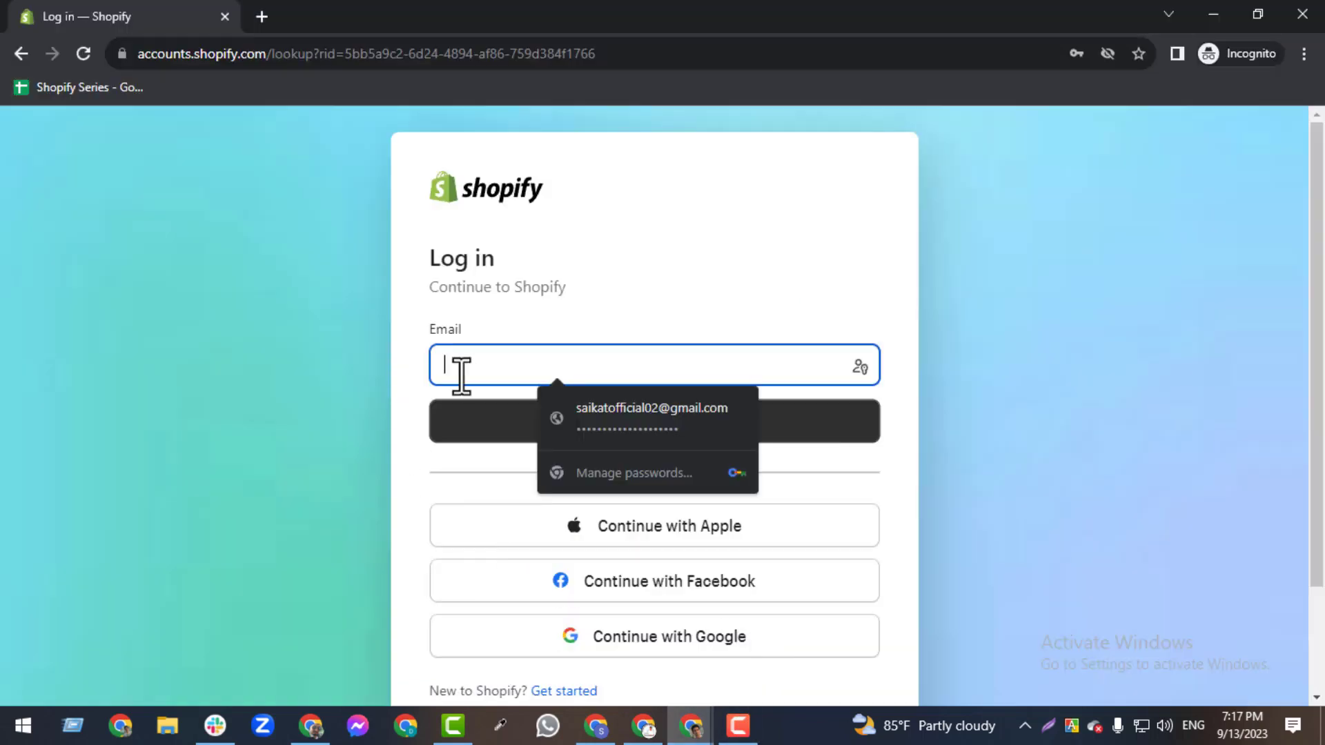
pyautogui.hotkey('ctrl', 'v')
pyautogui.click(482, 428)
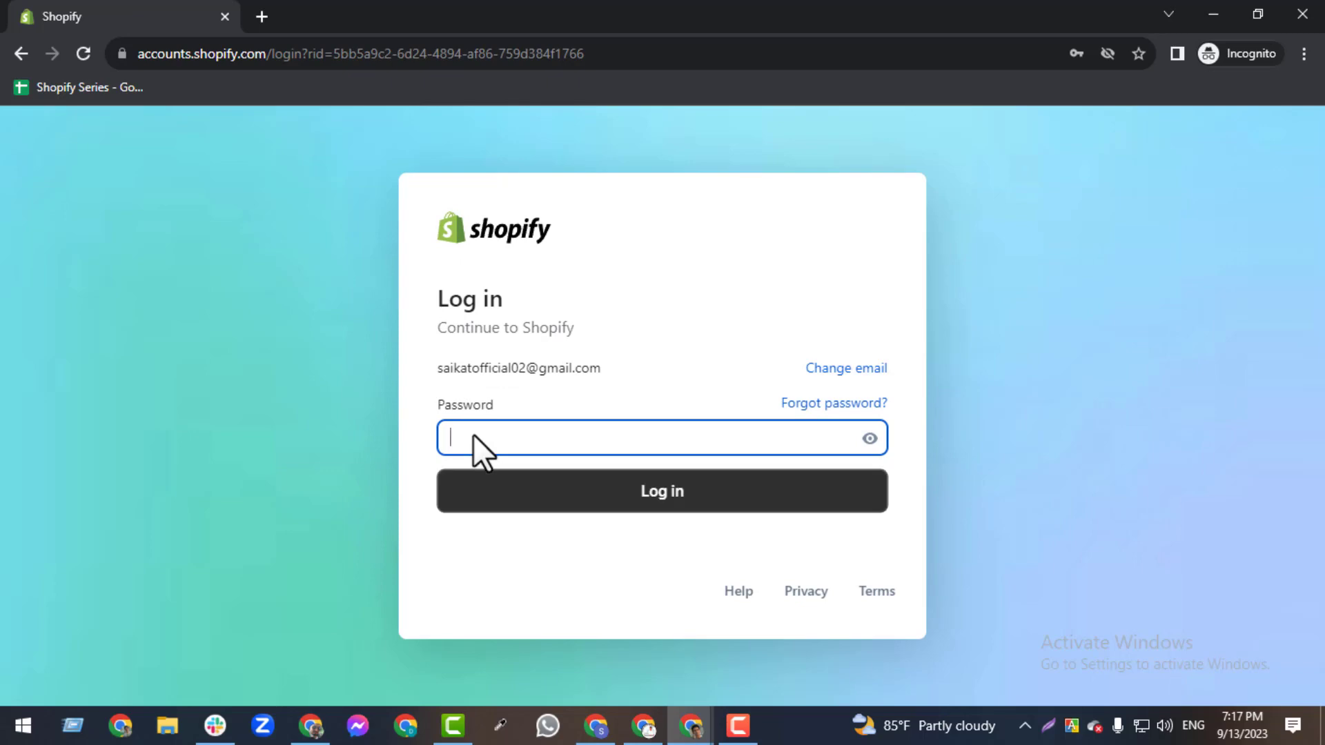
pyautogui.press('super+v')
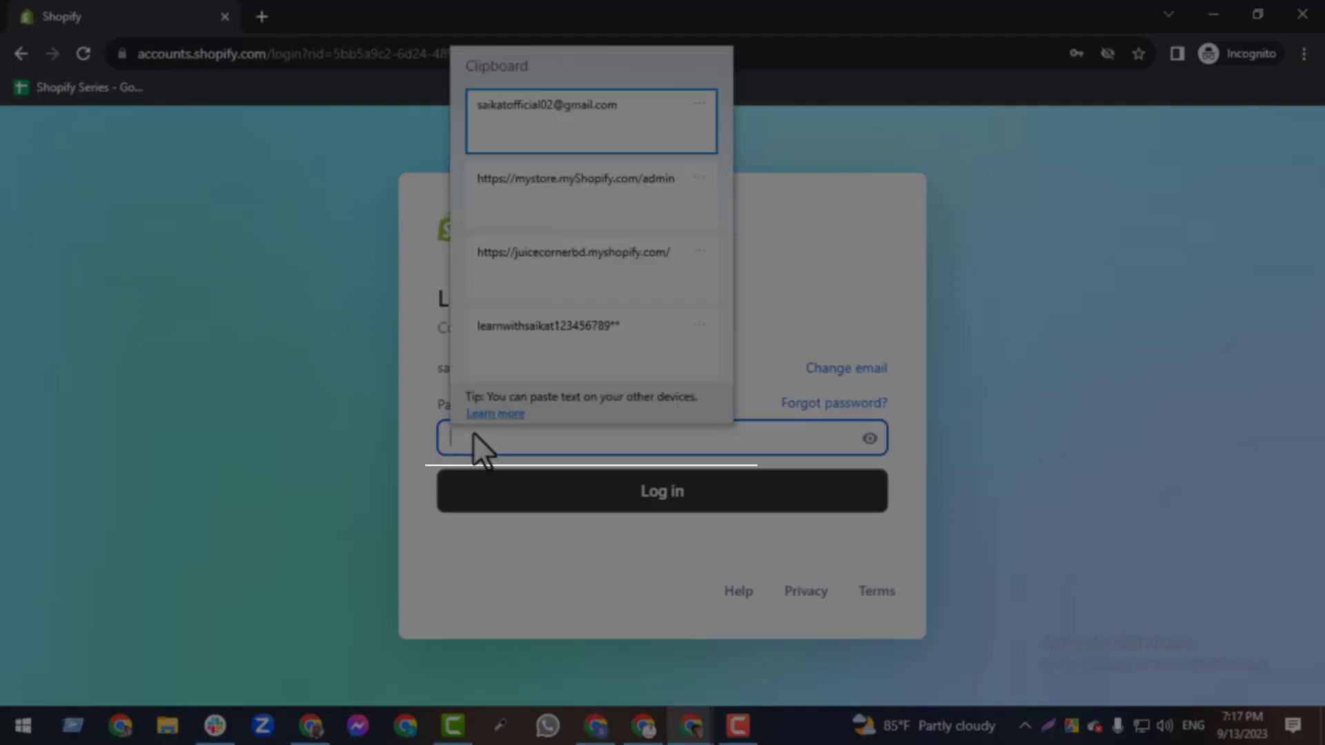
pyautogui.click(572, 335)
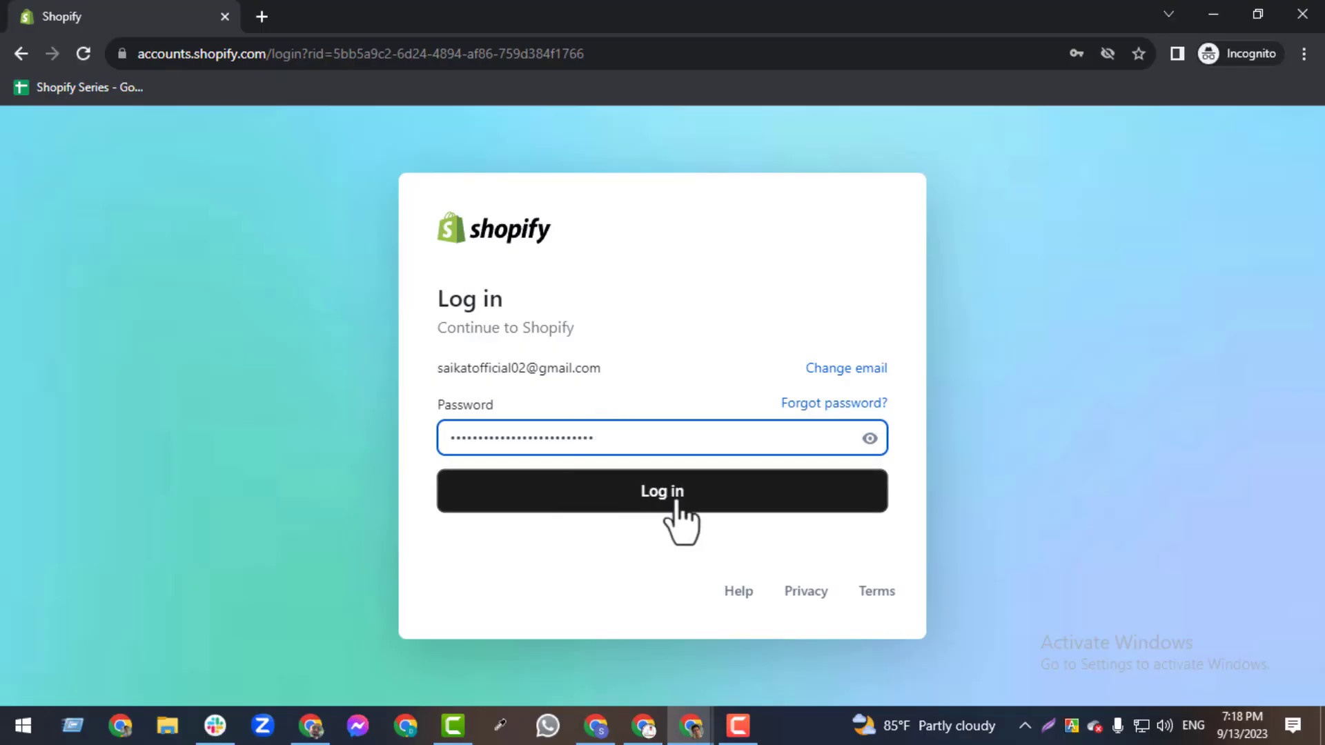
pyautogui.click(677, 503)
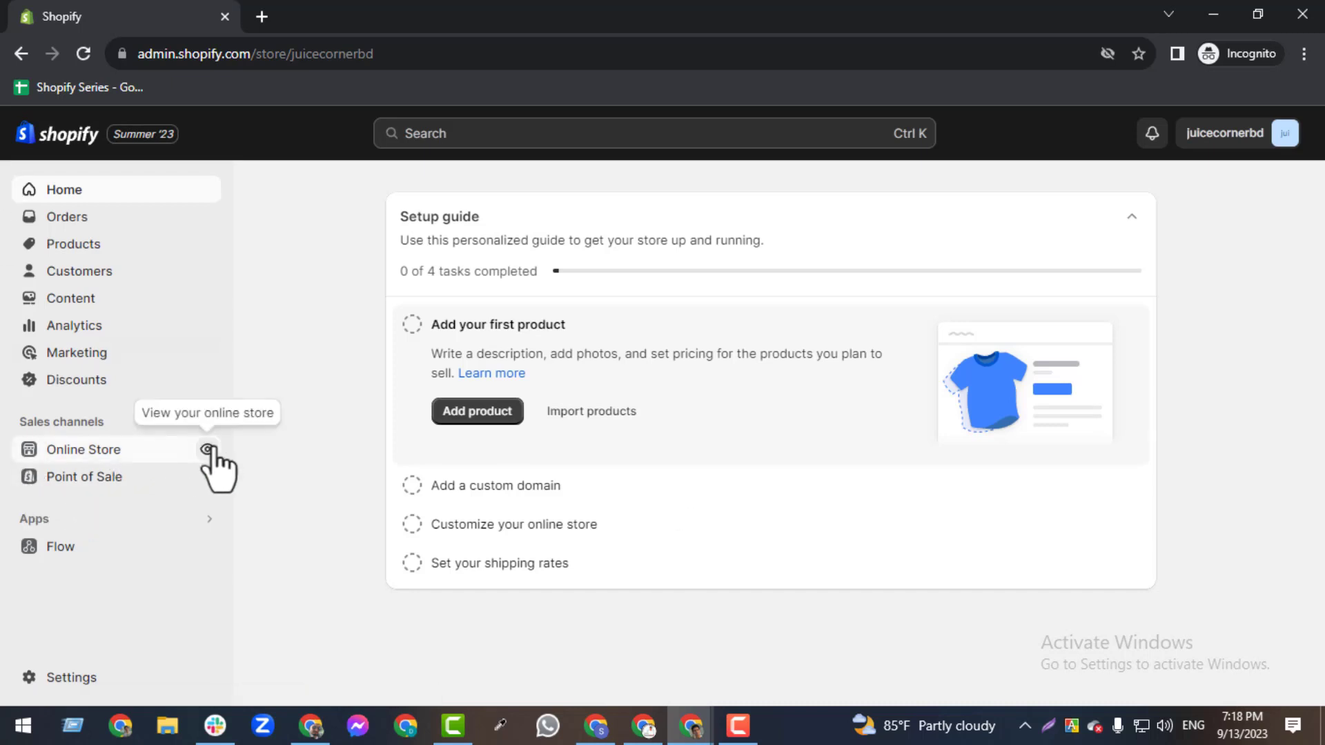
# Preview the juicecornerbd online store, then close the preview and Shopify admin tabs.
pyautogui.click(209, 449)
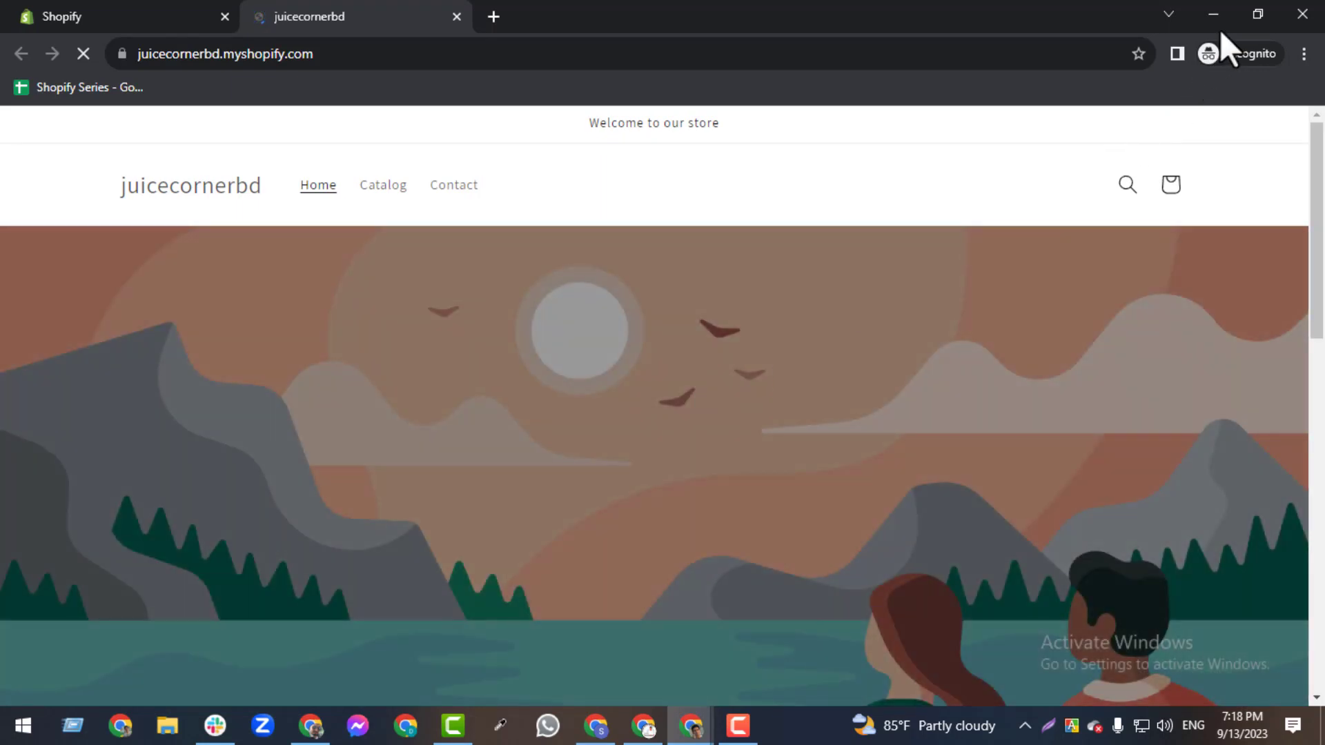
pyautogui.click(498, 15)
pyautogui.click(453, 15)
pyautogui.click(220, 18)
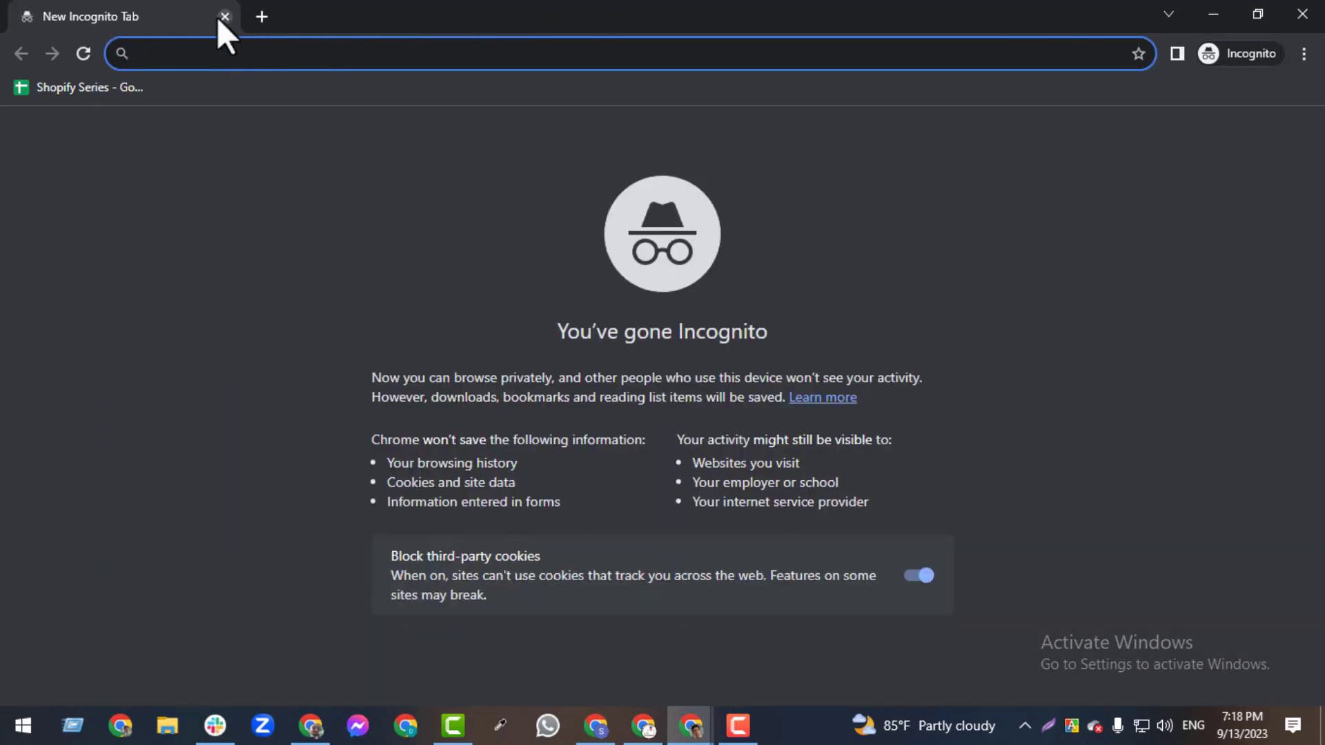
# Return to the Lesson 01 document in the regular Chrome window.
pyautogui.click(692, 728)
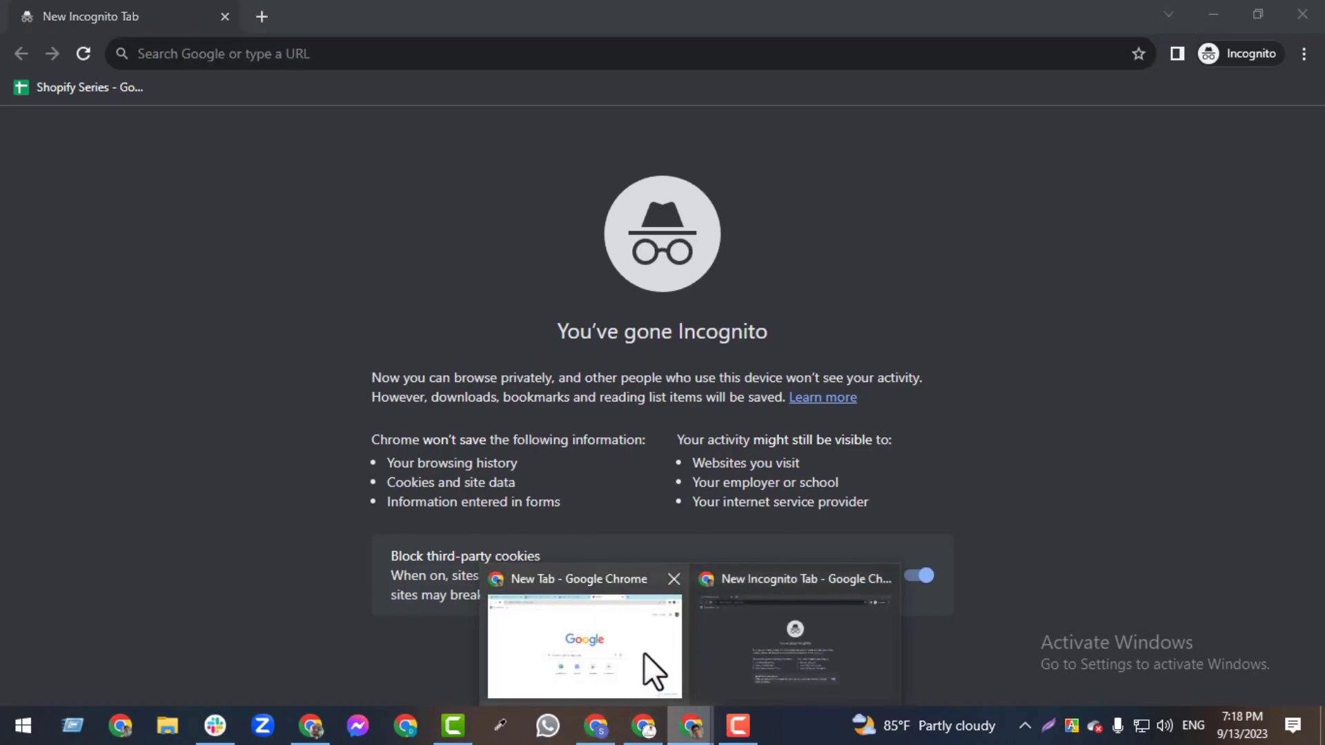
pyautogui.click(661, 659)
pyautogui.click(530, 28)
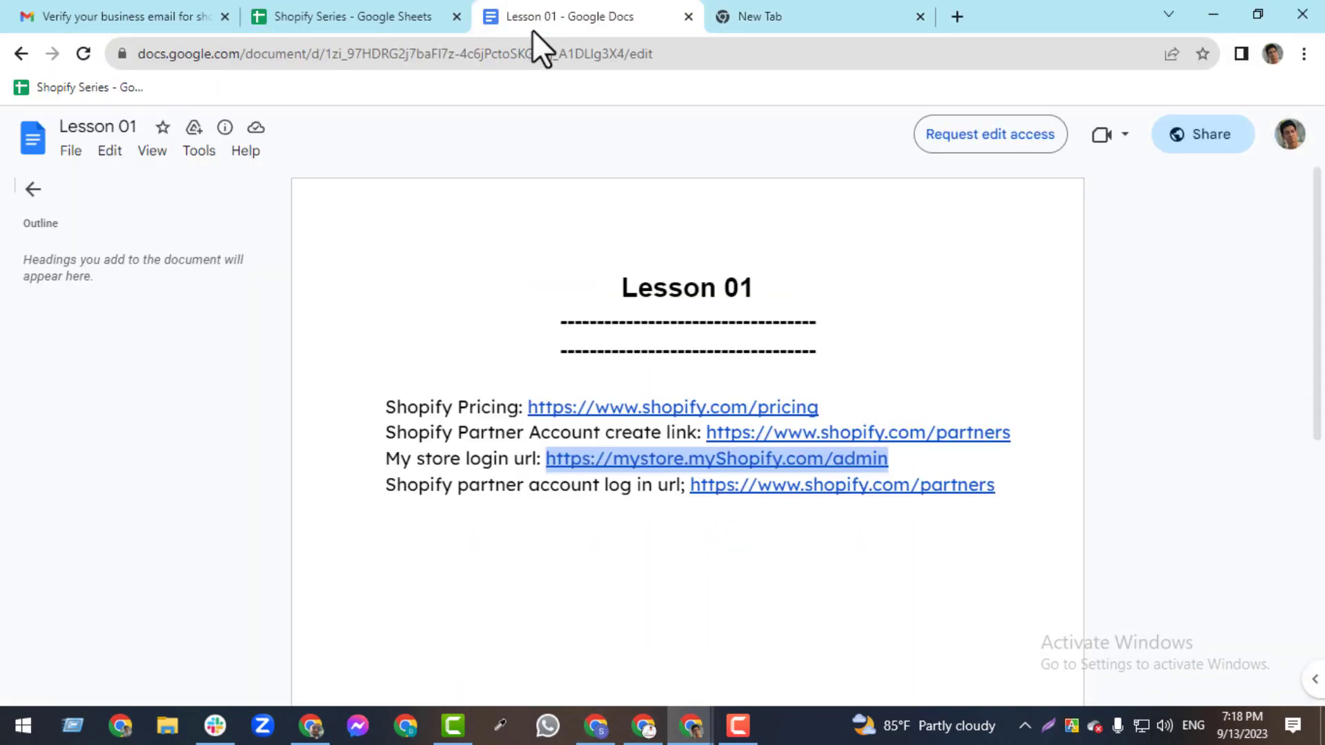
# Select the partner account log in URL in Lesson 01 and open a new incognito window.
pyautogui.click(685, 464)
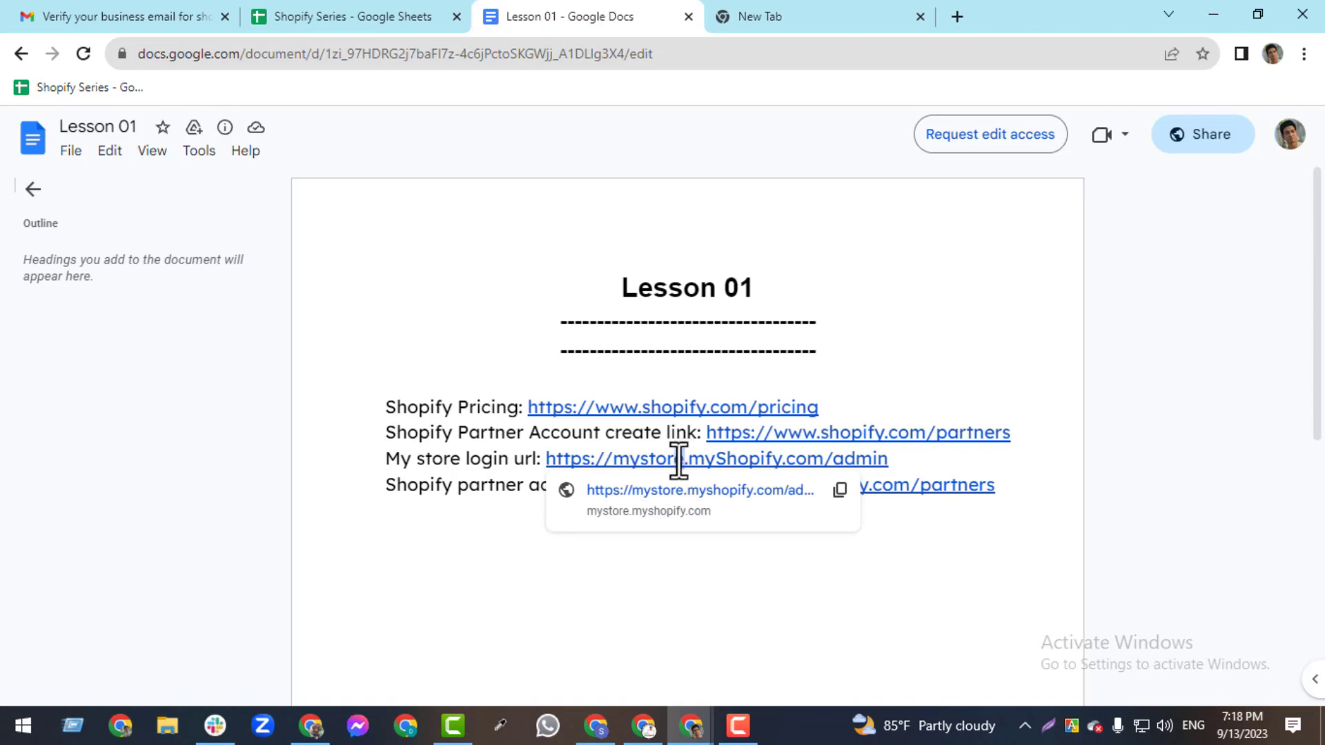
pyautogui.moveTo(685, 459); pyautogui.dragTo(623, 460)
pyautogui.click(656, 588)
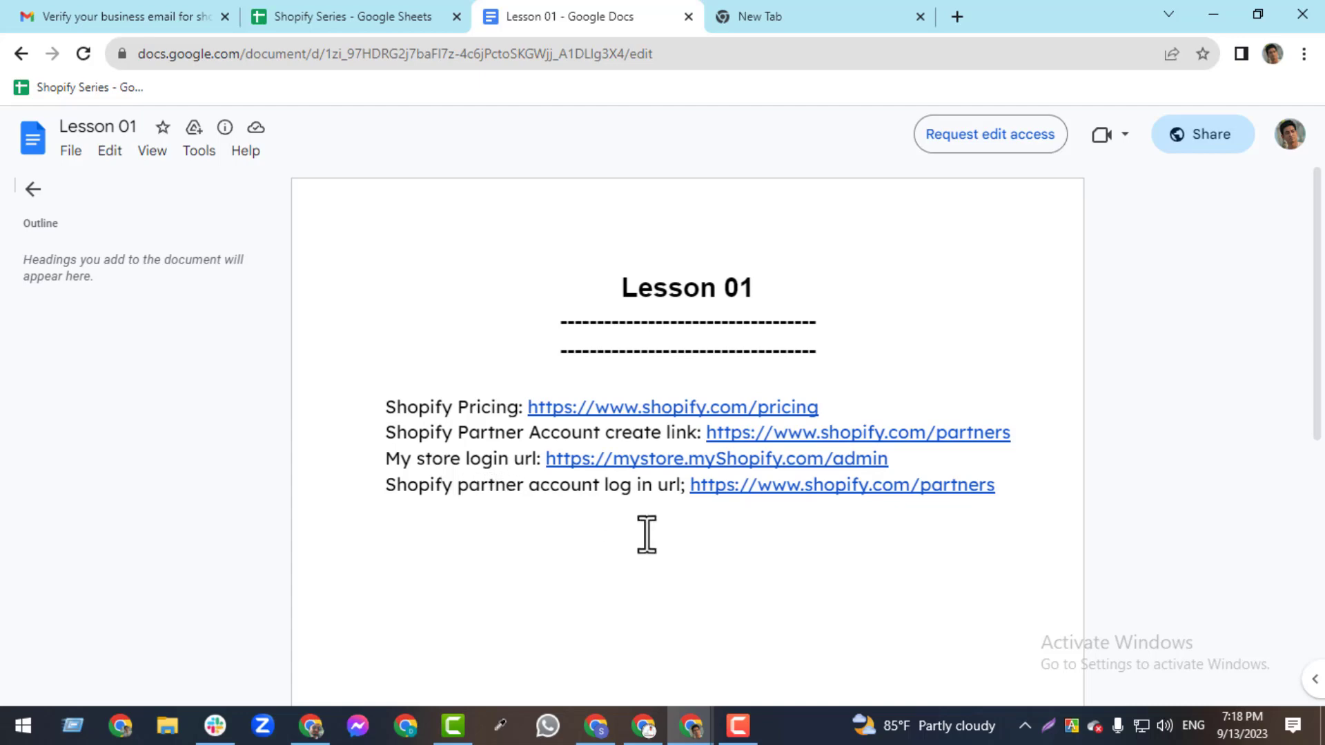
pyautogui.moveTo(686, 491); pyautogui.dragTo(996, 494)
pyautogui.hotkey('ctrl', 'c')
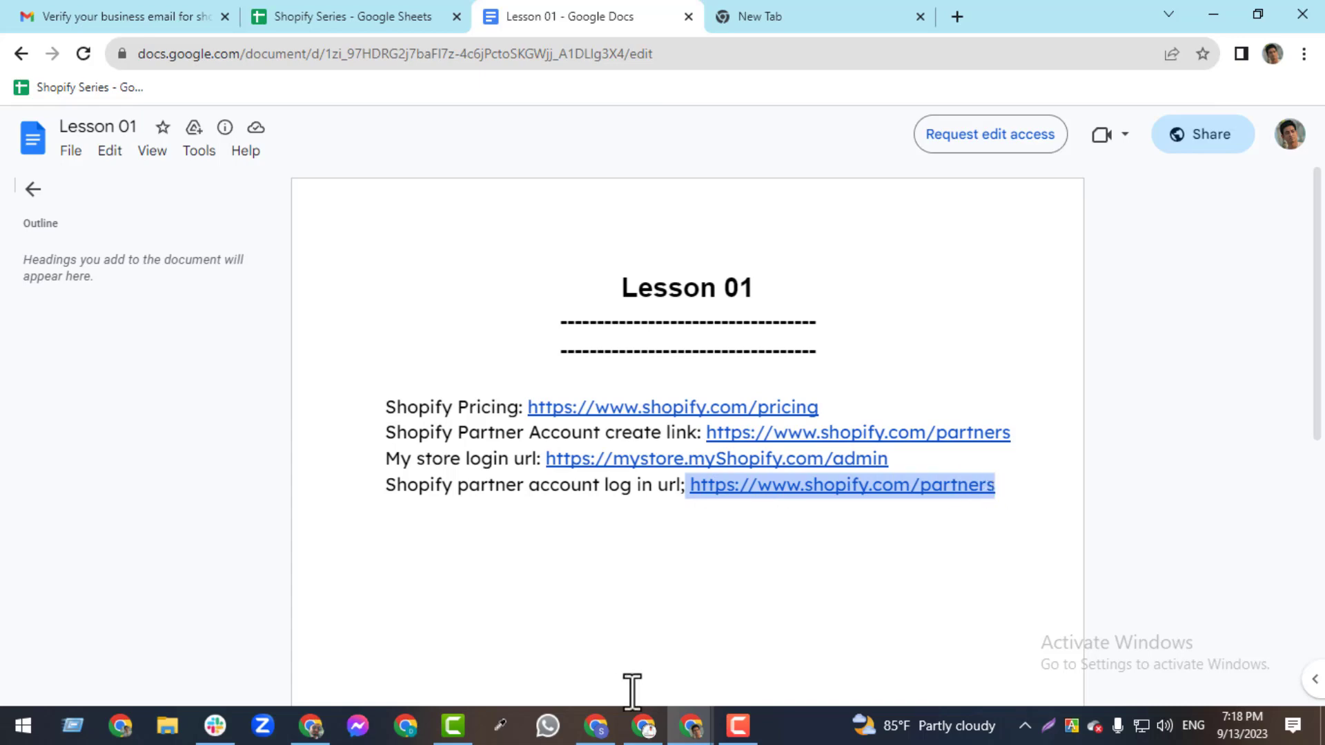
pyautogui.rightClick(690, 725)
pyautogui.click(718, 632)
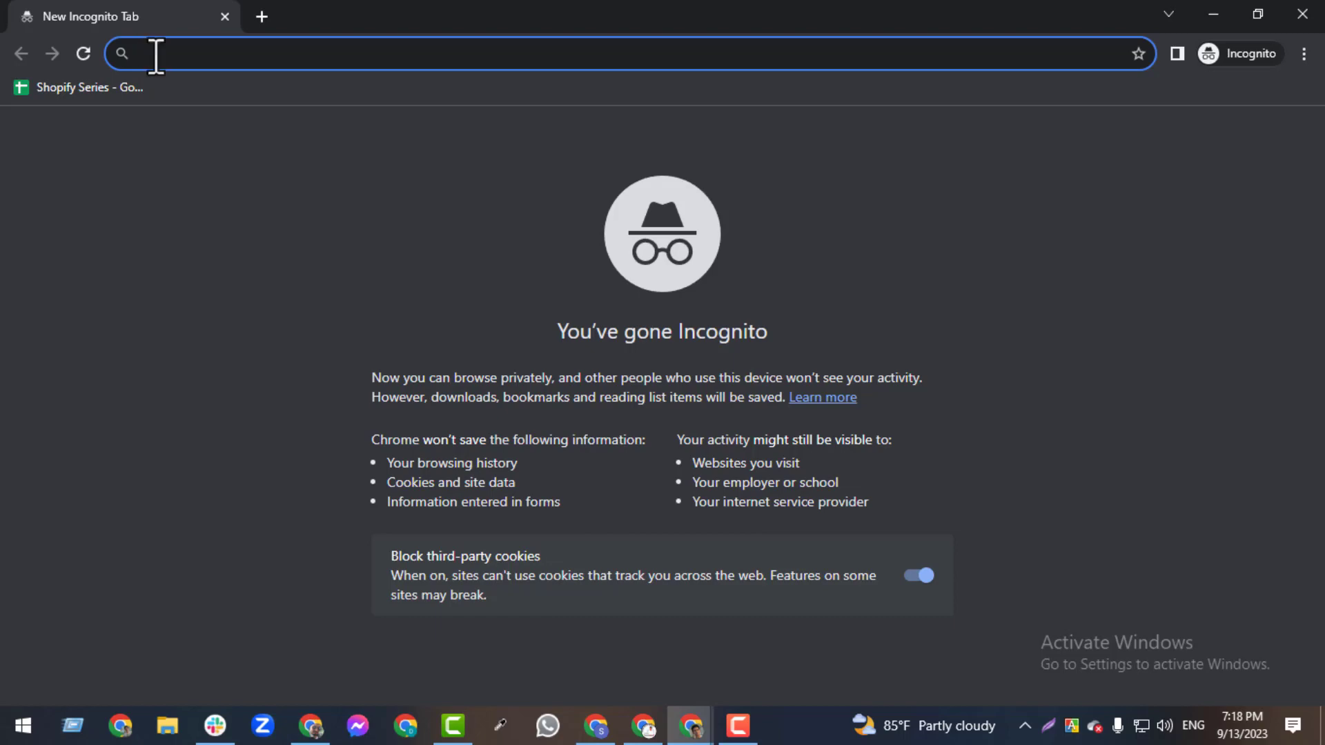
# Open the partners URL, log in with the saved account, then reselect the URL in Lesson 01.
pyautogui.hotkey('ctrl', 'v')
pyautogui.press('Return')
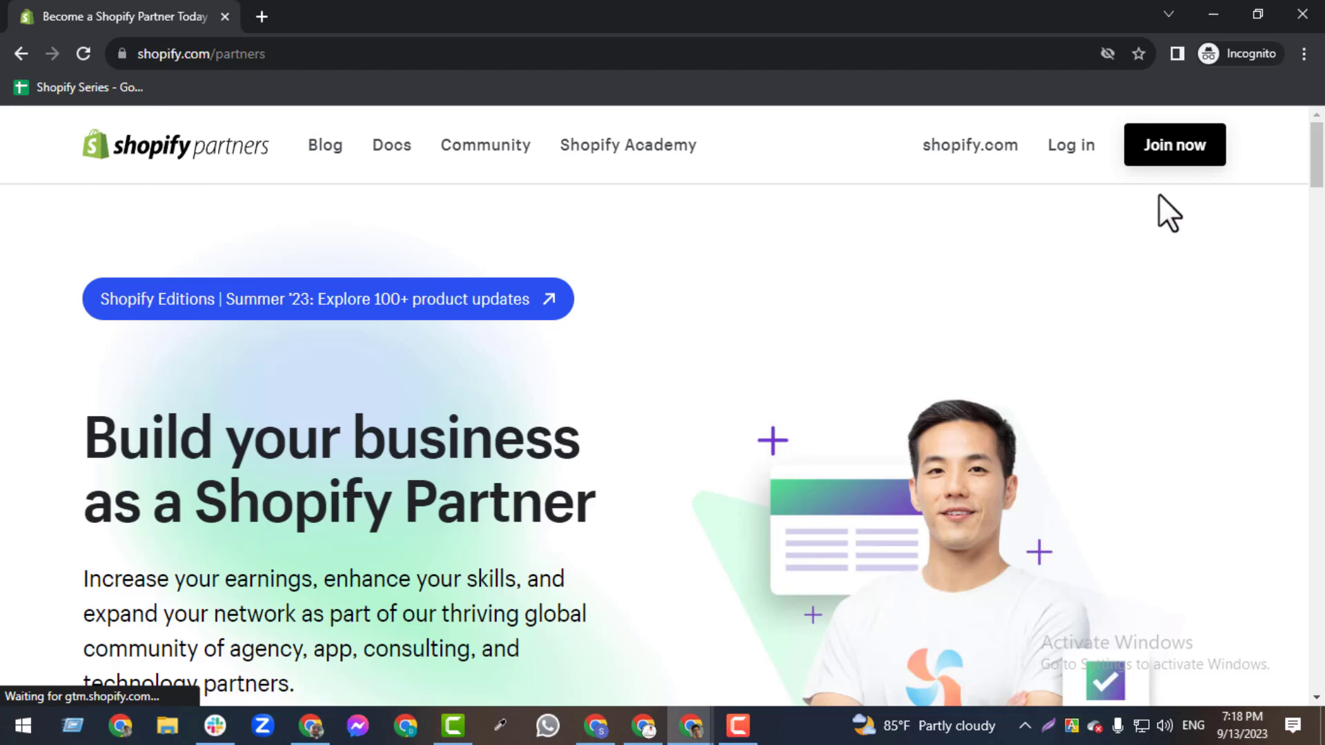
pyautogui.click(1062, 152)
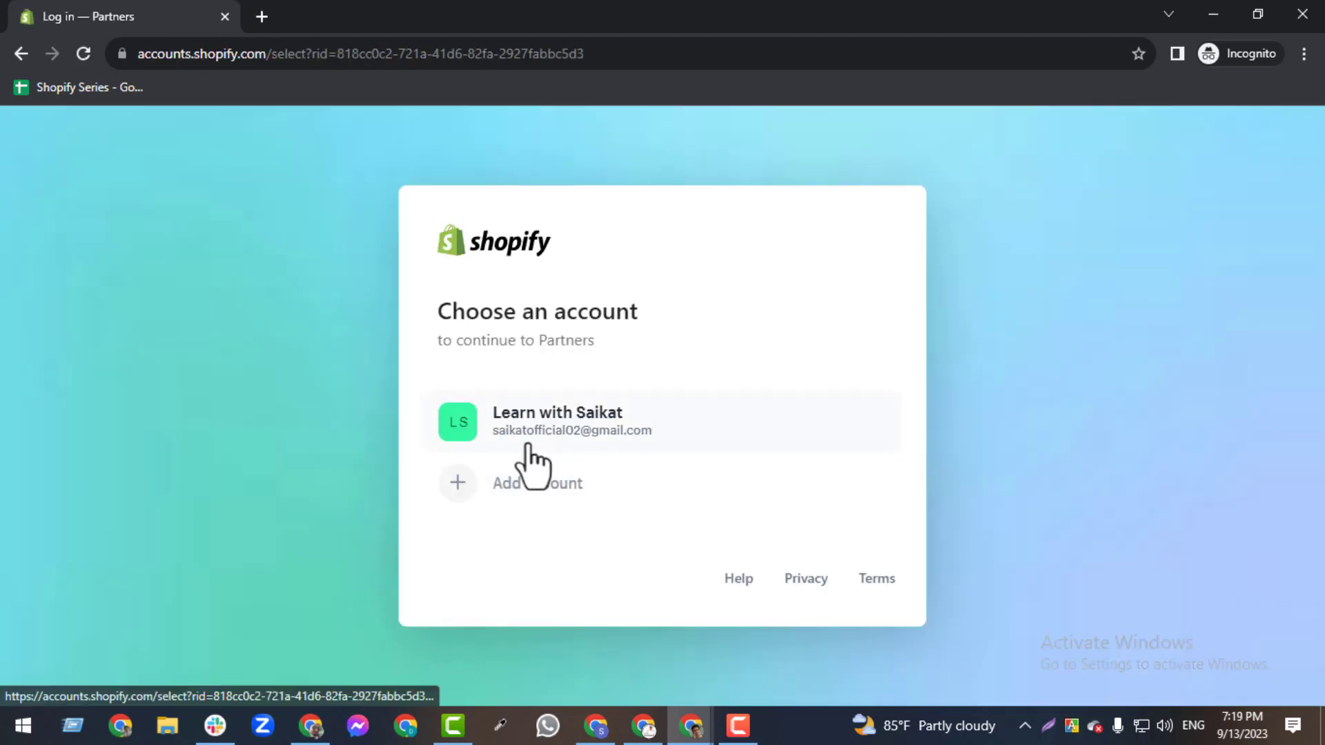
pyautogui.click(531, 448)
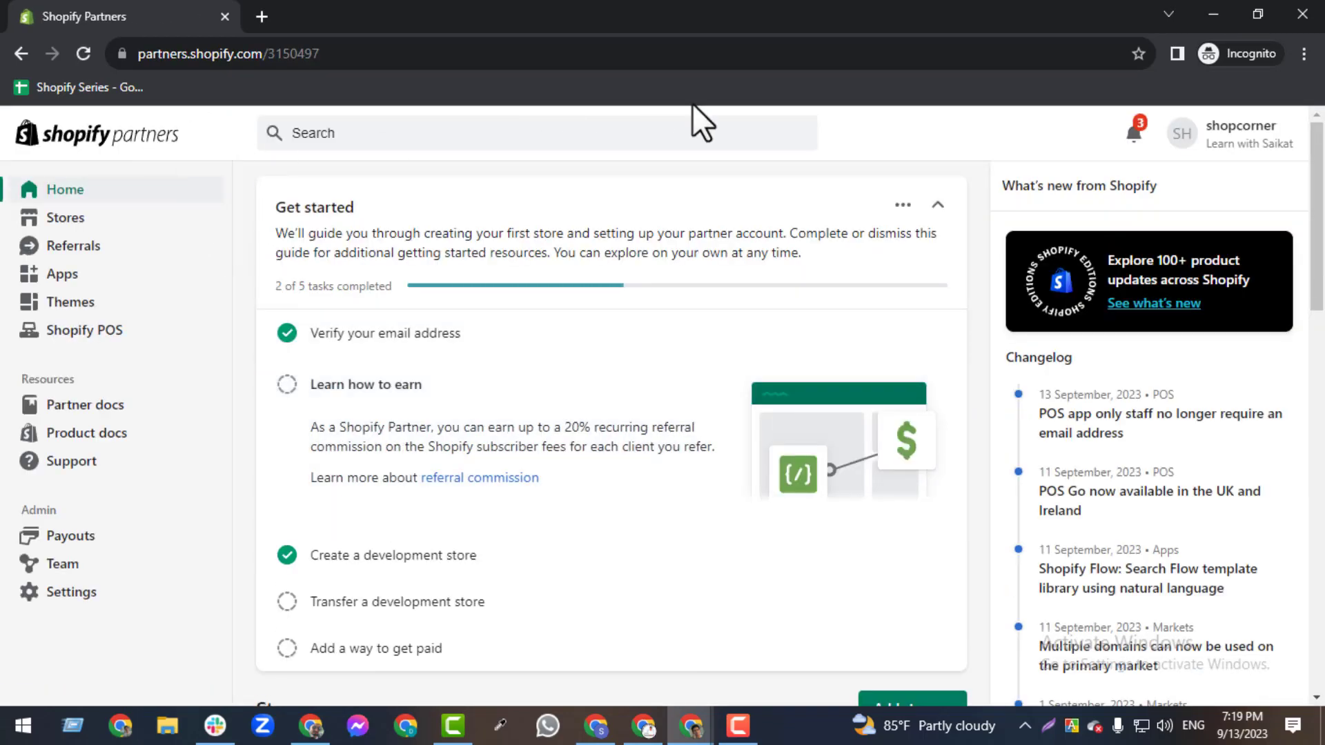
pyautogui.hotkey('alt', 'Tab')
pyautogui.moveTo(690, 485); pyautogui.dragTo(1005, 483)
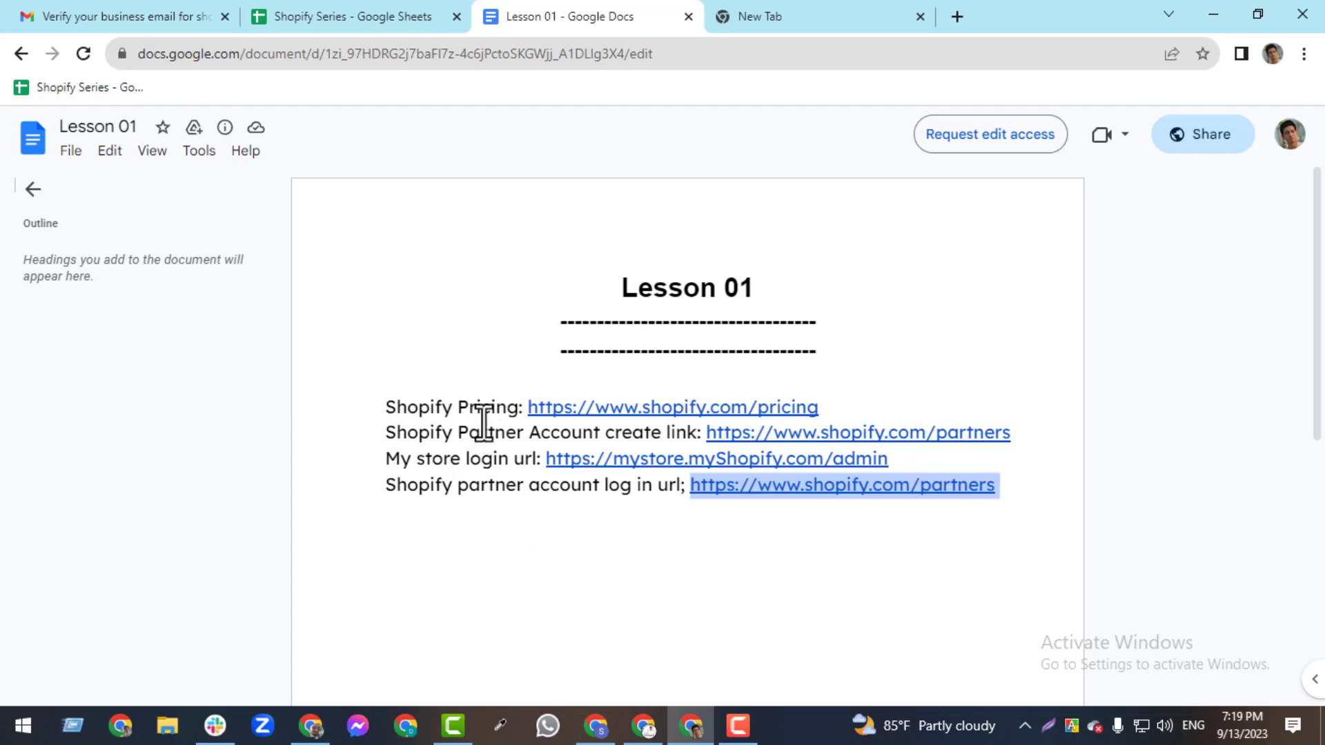
# Copy the Lesson 01 document's web address and switch to the Shopify Series spreadsheet.
pyautogui.click(852, 400)
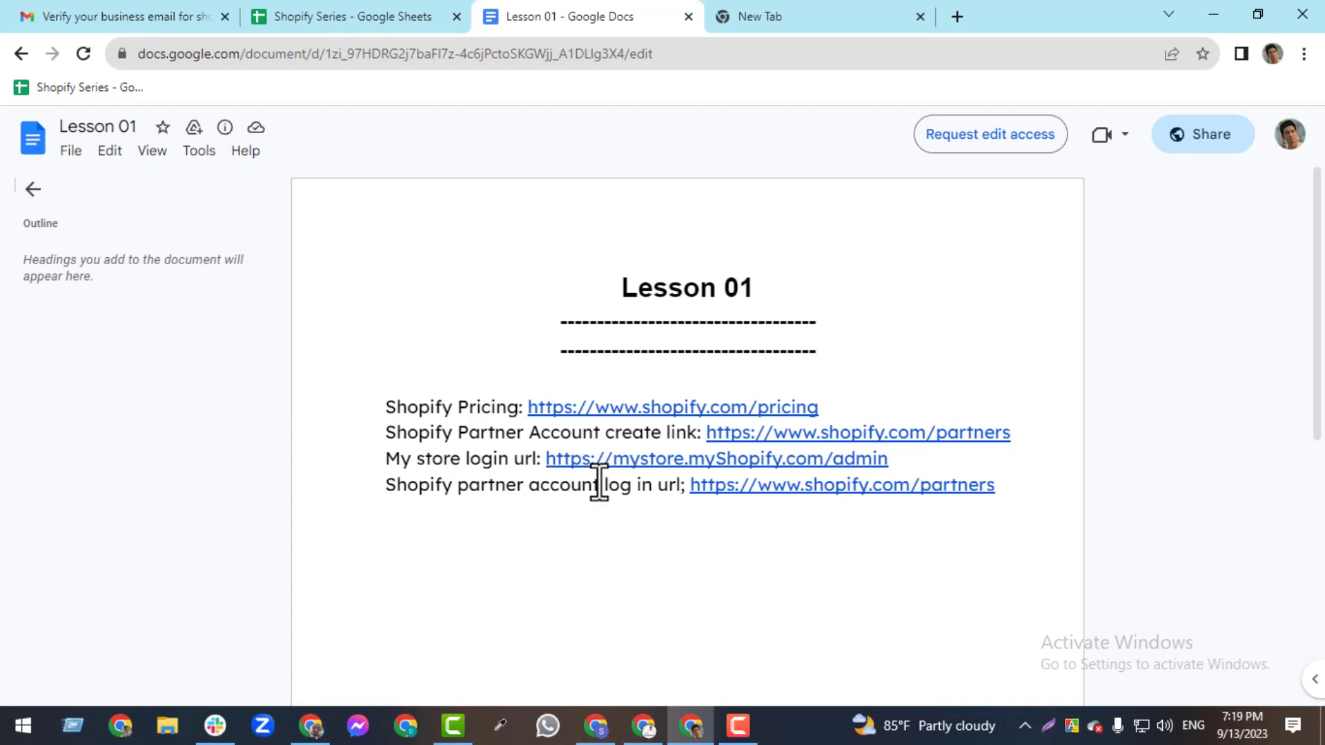
pyautogui.click(334, 17)
pyautogui.click(558, 21)
pyautogui.click(428, 53)
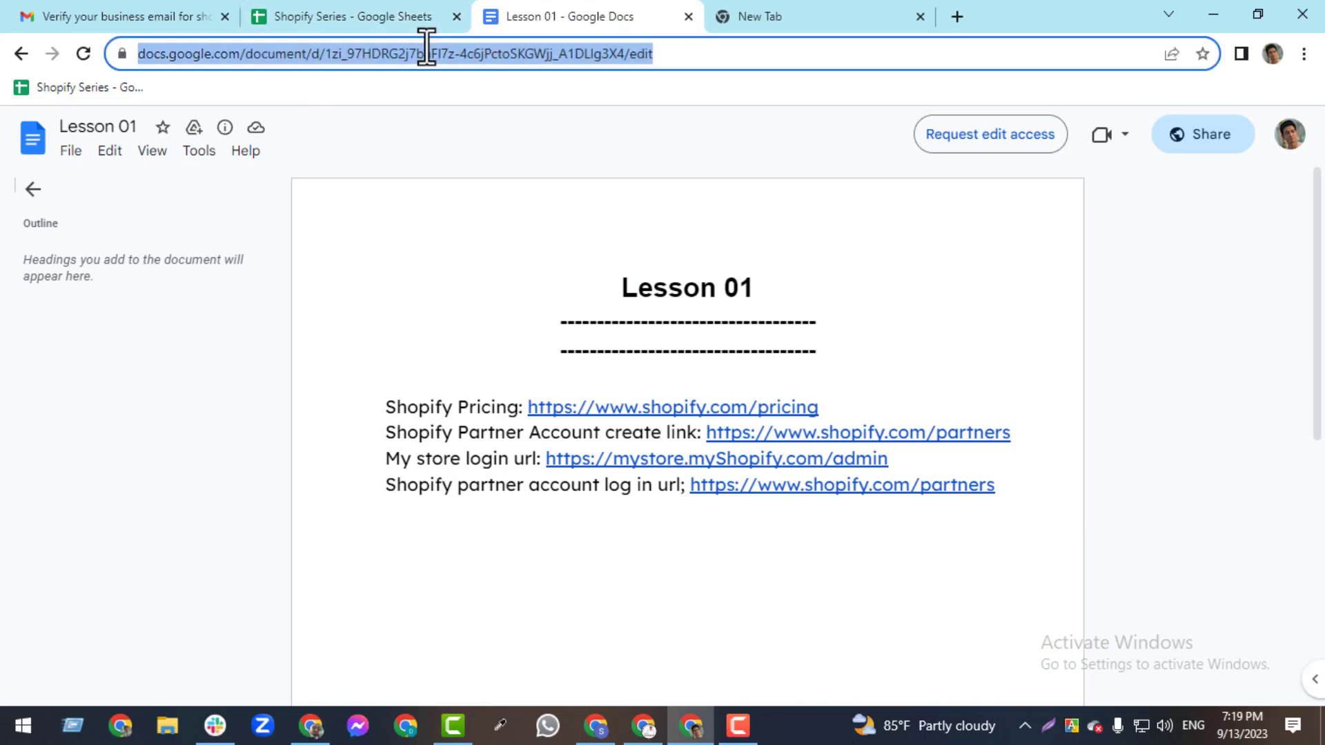
pyautogui.click(400, 12)
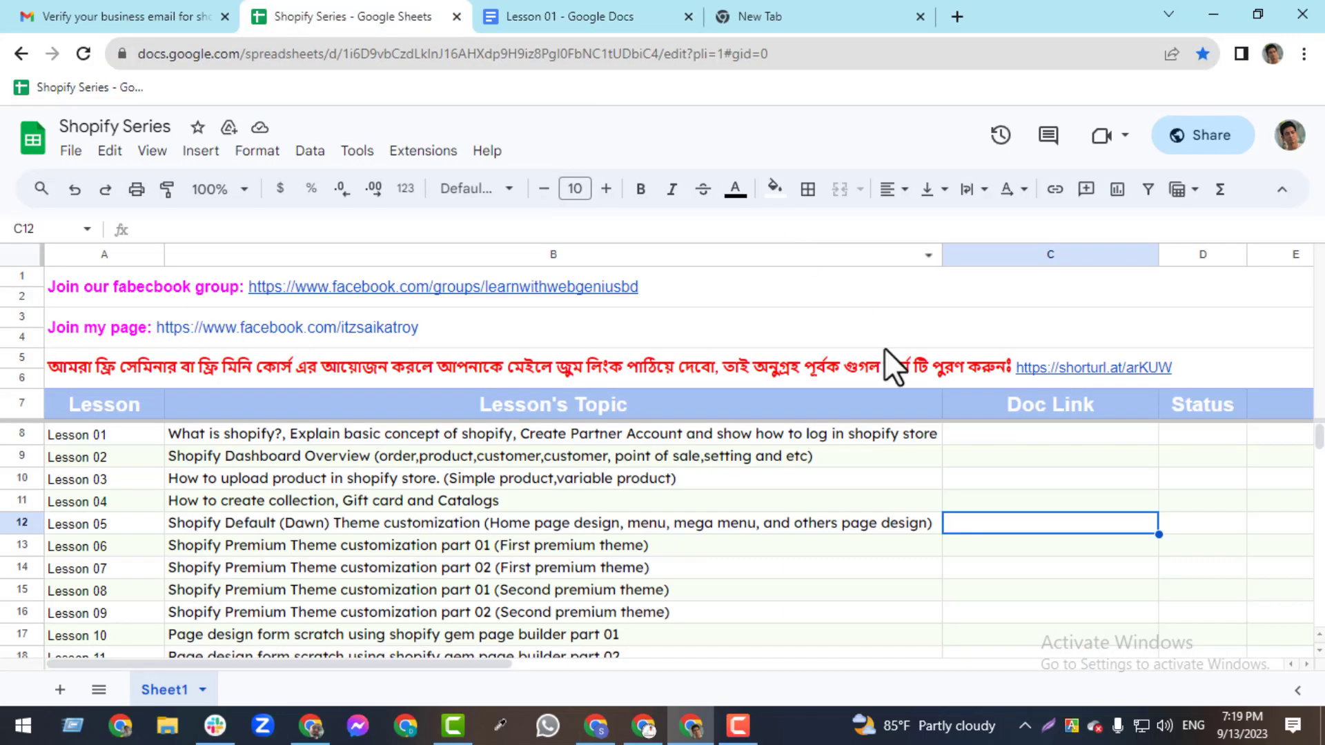
# Paste the Lesson 01 link into C8 and enter Done in D8's Status cell.
pyautogui.click(1001, 438)
pyautogui.hotkey('ctrl', 'v')
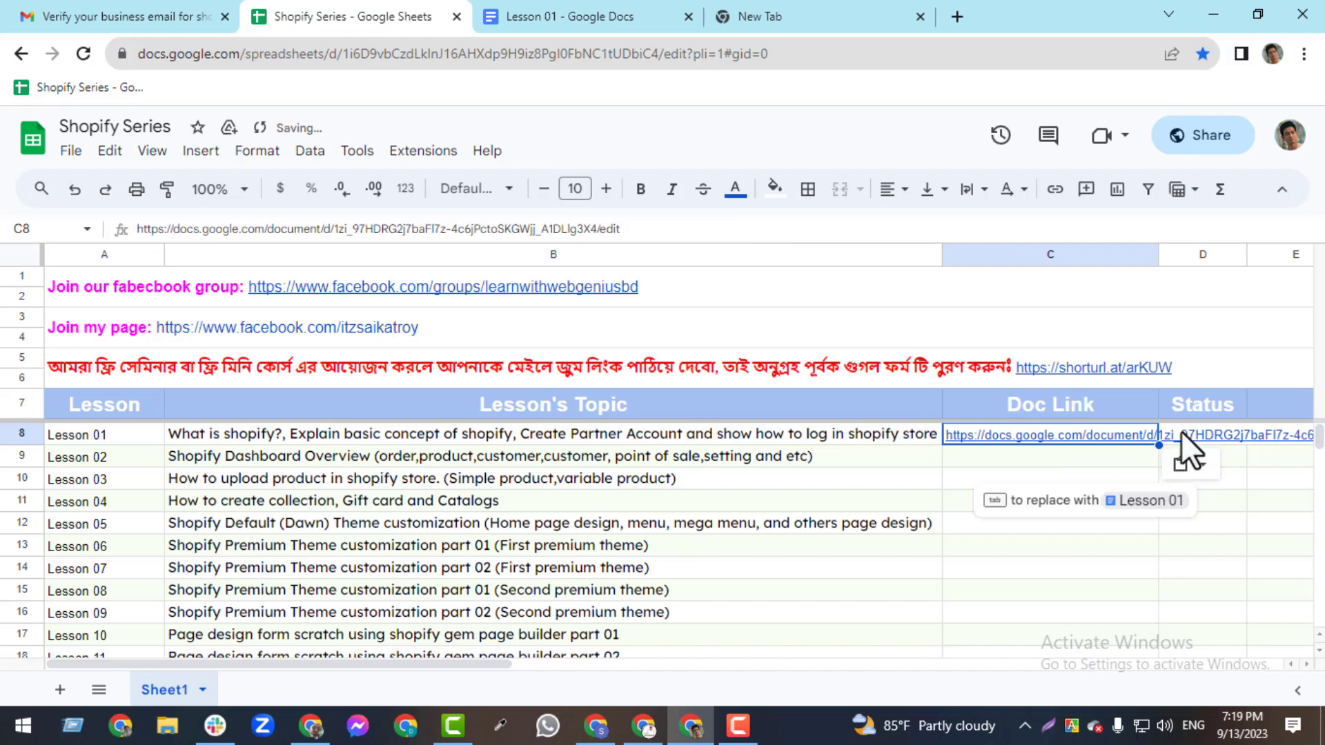
pyautogui.doubleClick(1182, 432)
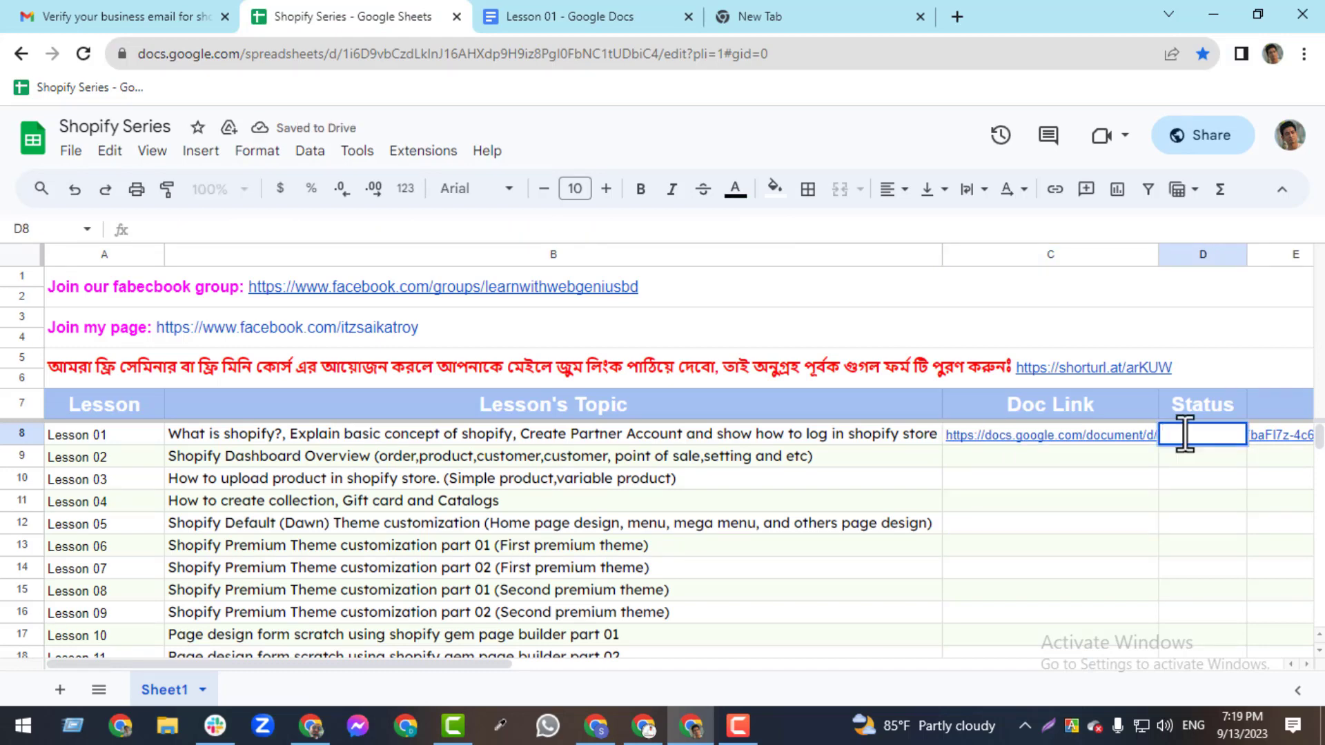
pyautogui.write('Done')
pyautogui.click(1157, 479)
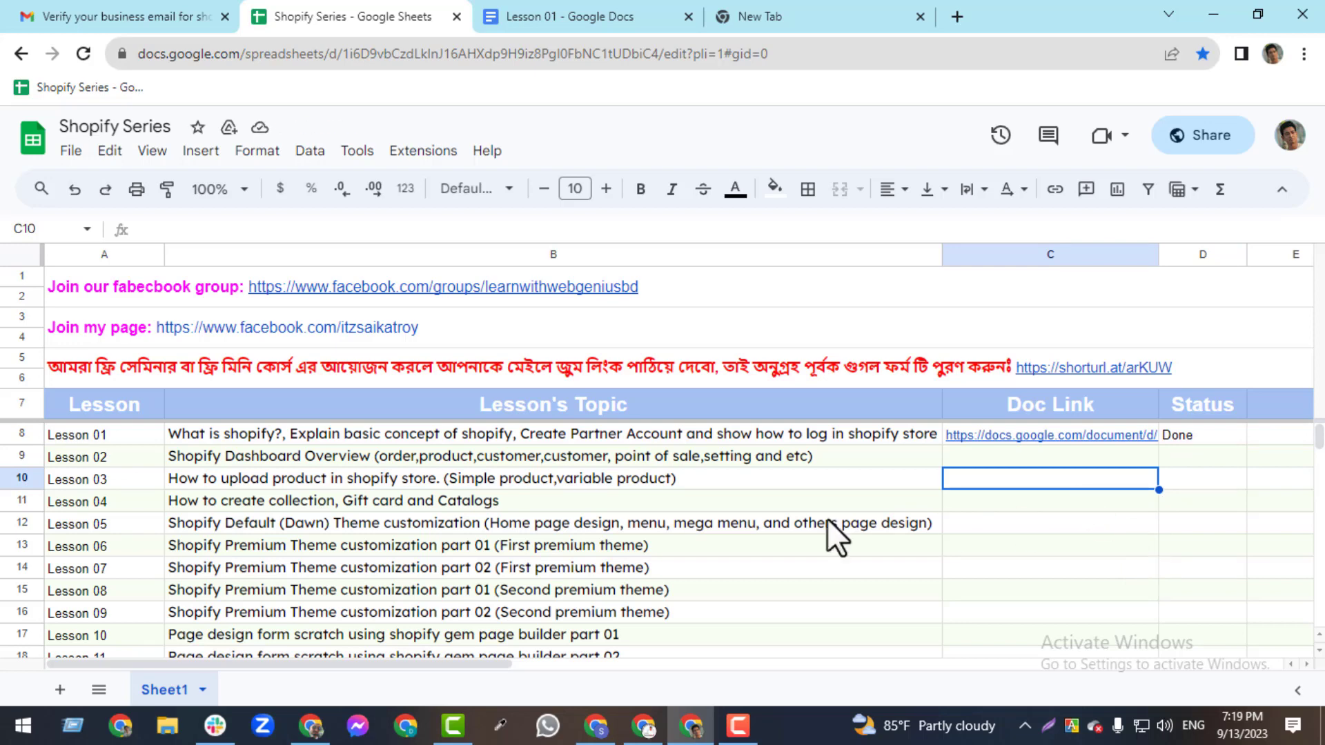
pyautogui.click(189, 455)
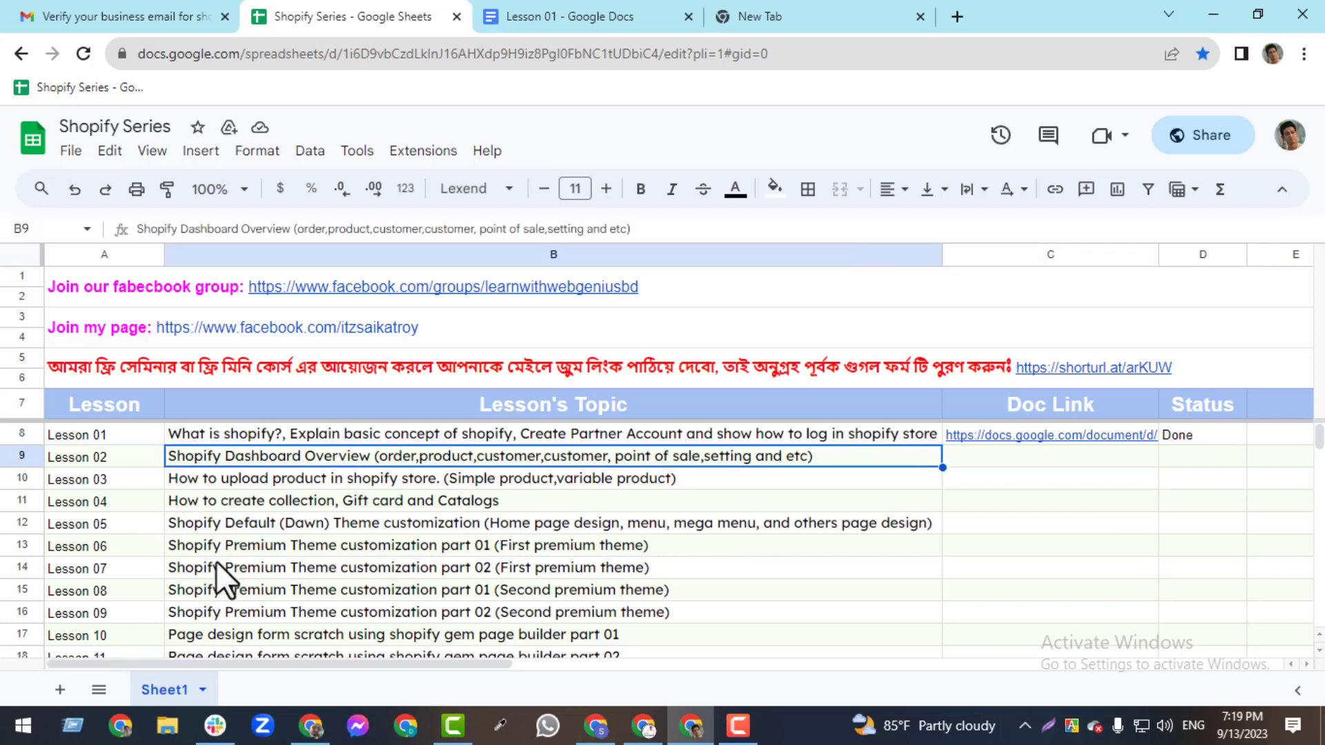